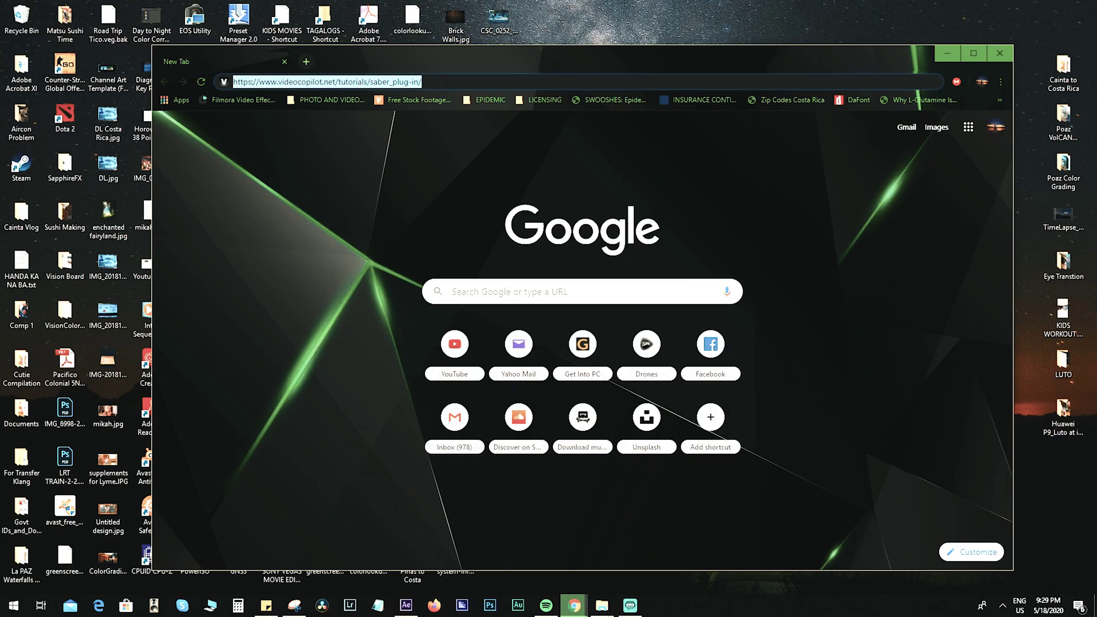
pyautogui.press('Return')
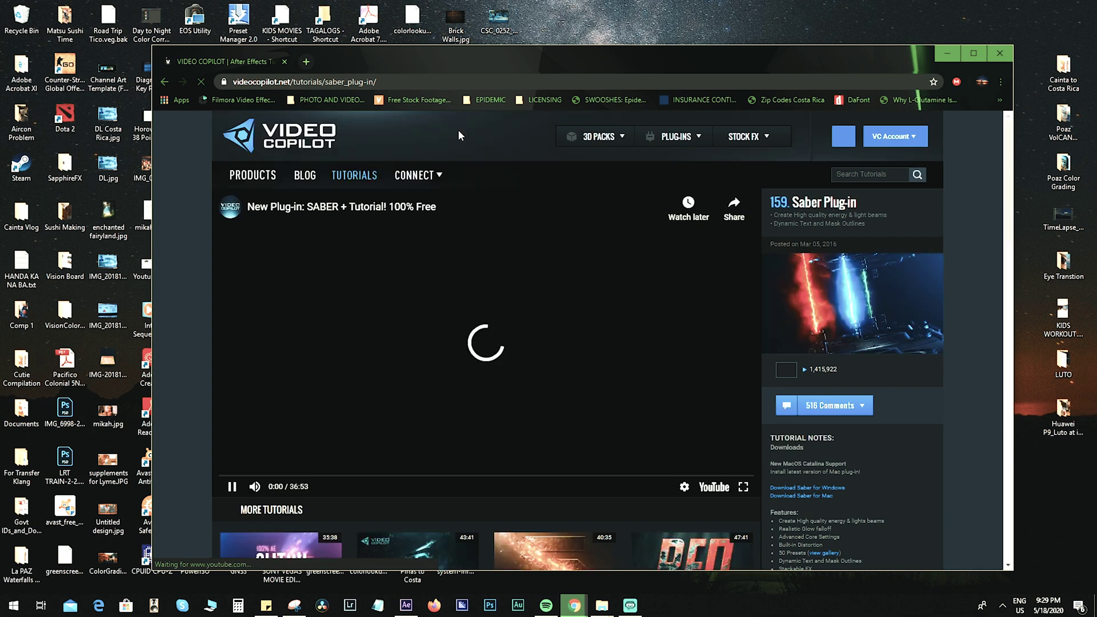
pyautogui.click(837, 489)
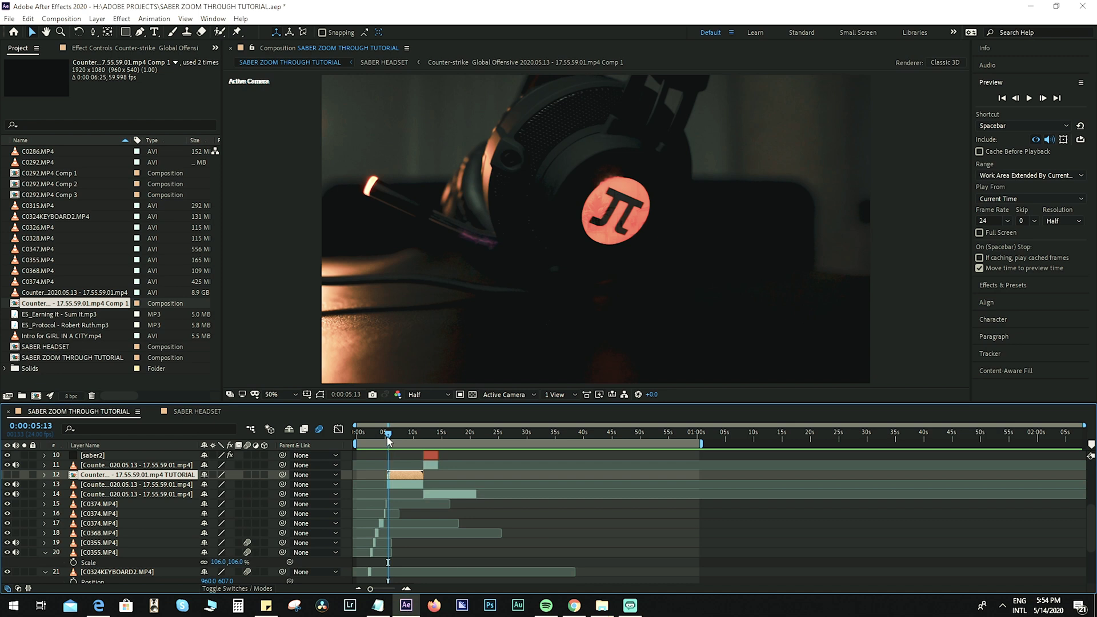
# In After Effects, preview the finished Saber zoom-through transition from the glowing headset logo into the gameplay footage
pyautogui.moveTo(388, 438); pyautogui.dragTo(381, 438)
pyautogui.press('space')
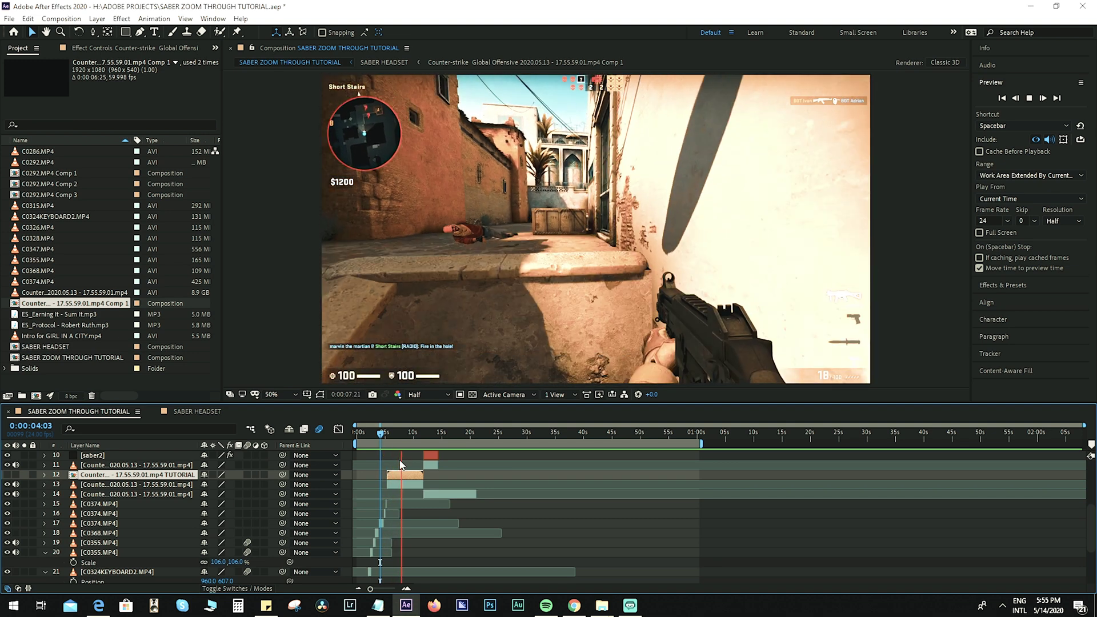
pyautogui.press('space')
pyautogui.moveTo(407, 438); pyautogui.dragTo(393, 442)
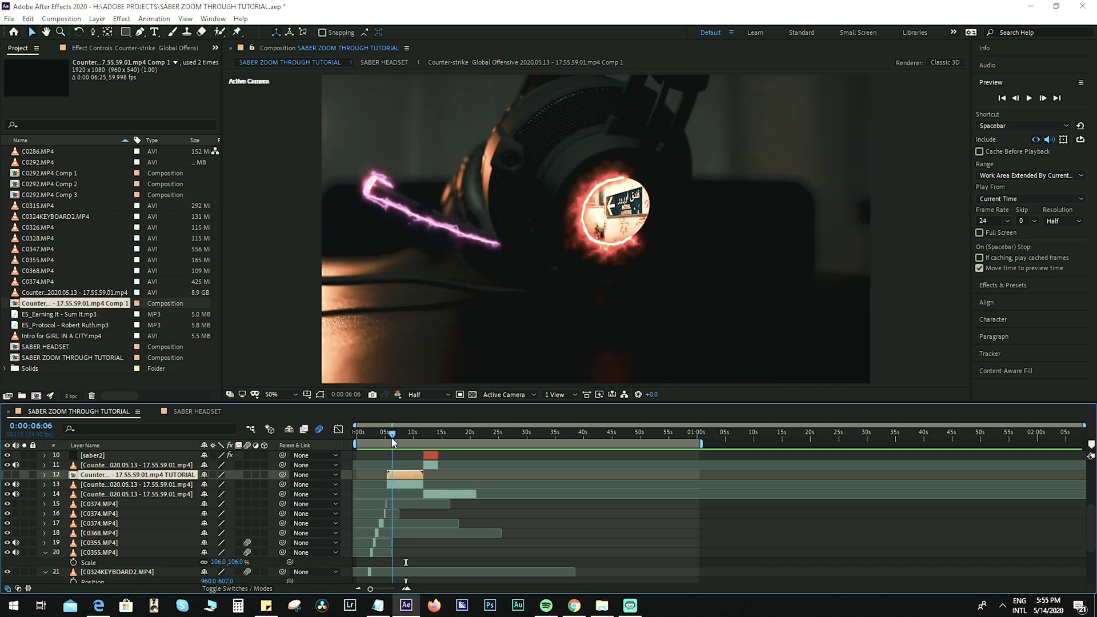
pyautogui.moveTo(393, 441); pyautogui.dragTo(395, 439)
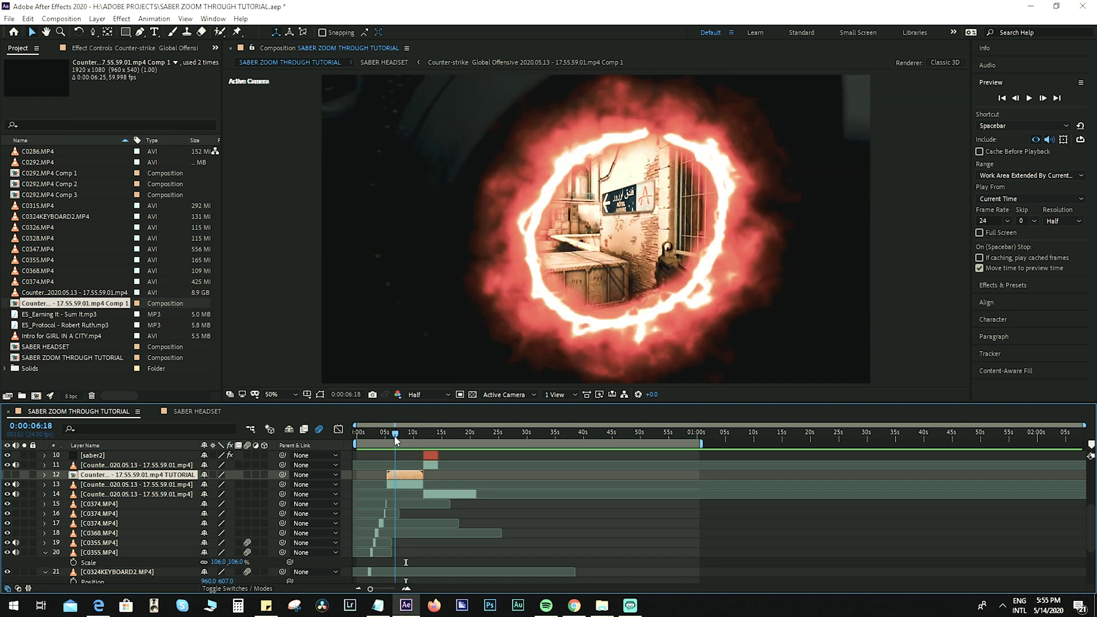
pyautogui.moveTo(395, 439); pyautogui.dragTo(401, 439)
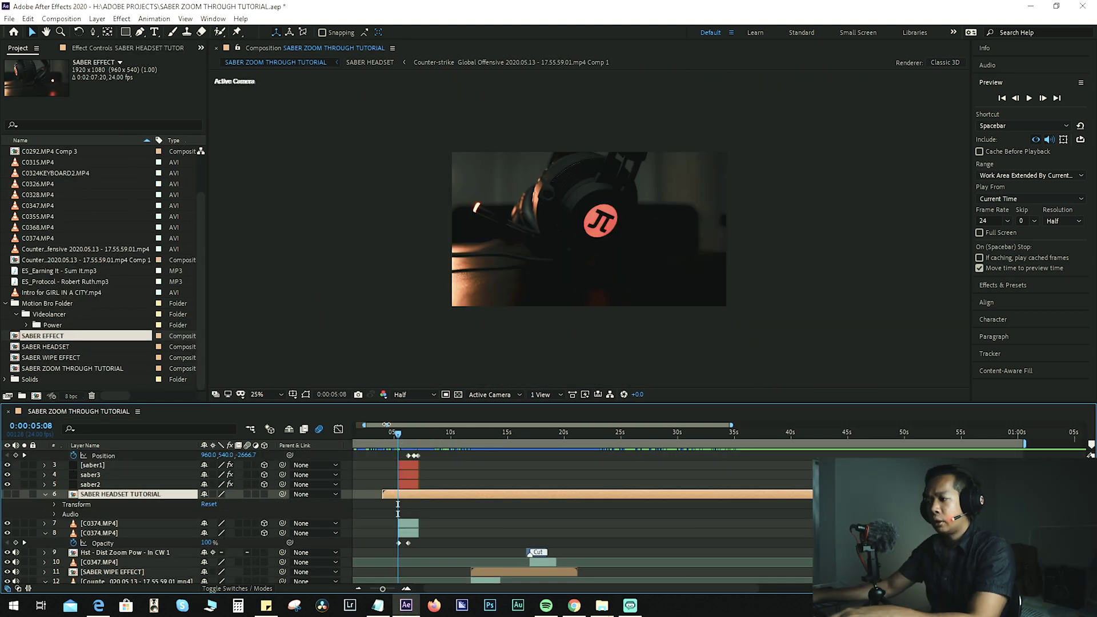
# Create a new composition named SABER HEADSET with the HDTV 1080 24 preset
pyautogui.click(36, 395)
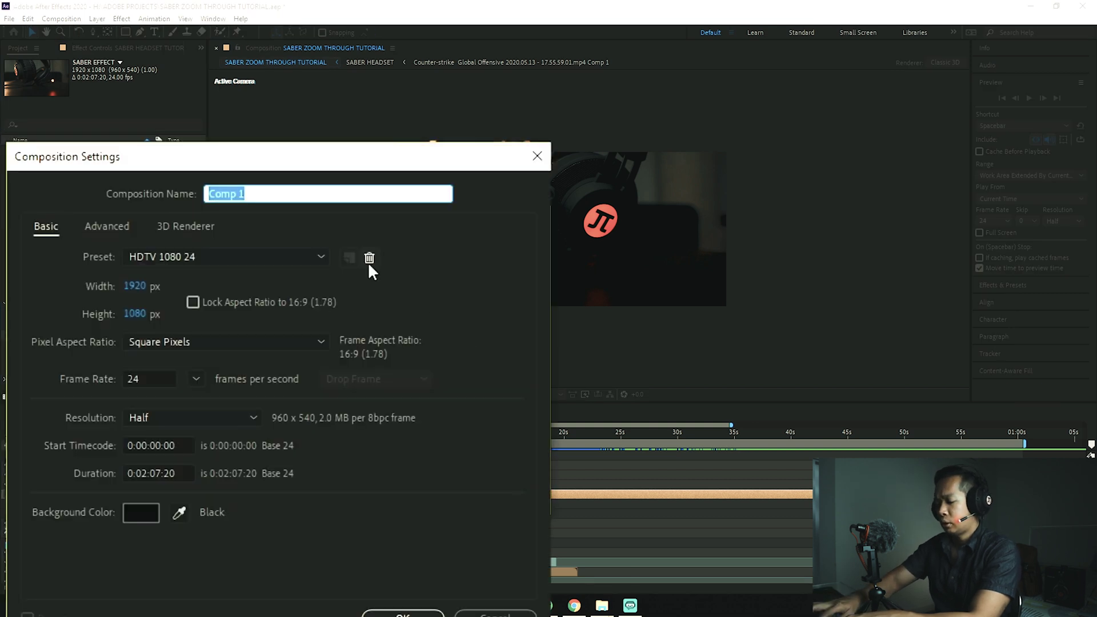
pyautogui.write('SABER EAF')
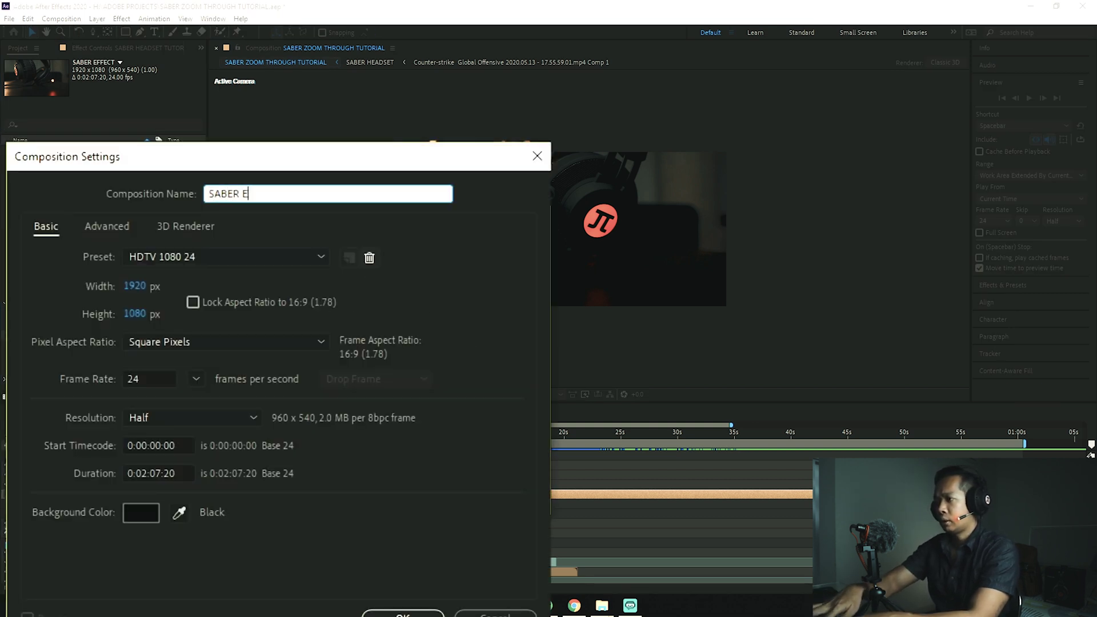
pyautogui.press('BackSpace')
pyautogui.press('BackSpace')
pyautogui.press('BackSpace')
pyautogui.write('HEAD')
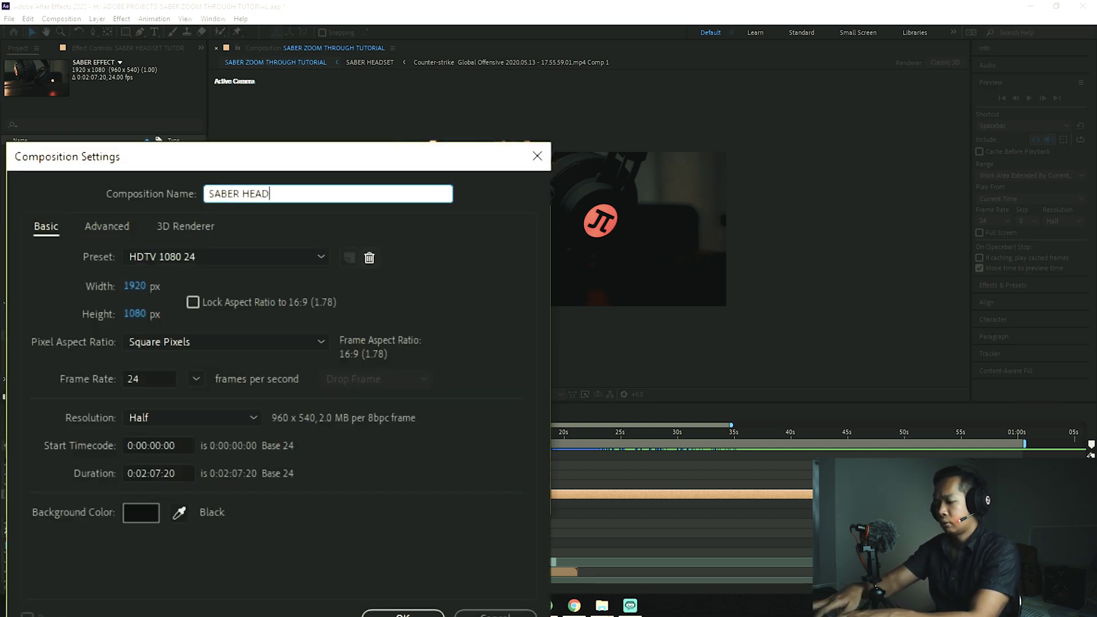
pyautogui.write('SET')
pyautogui.press('Return')
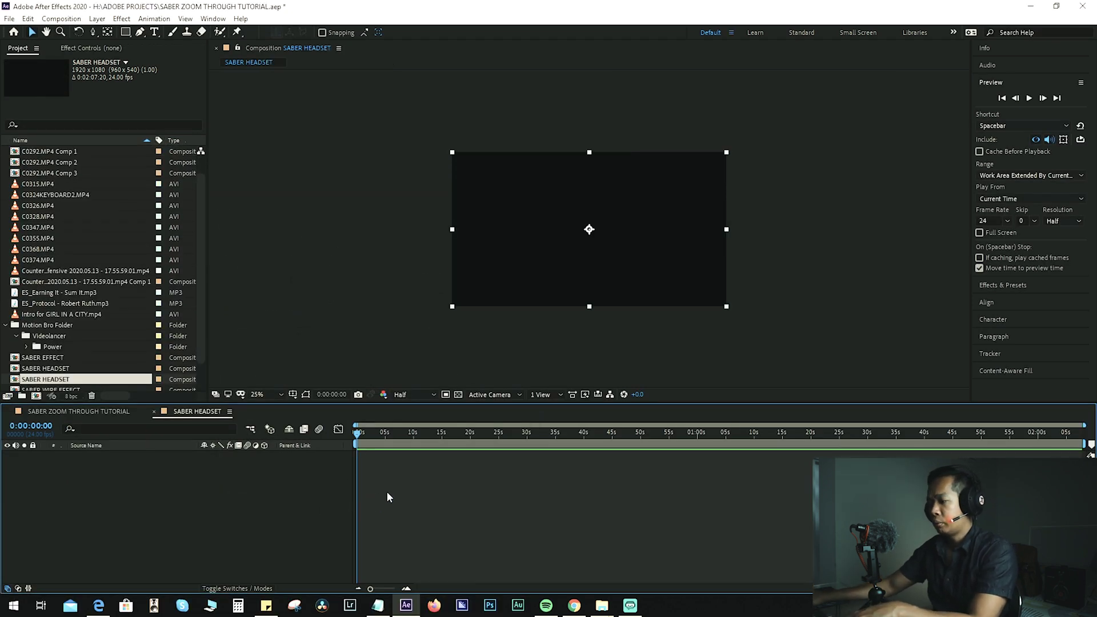
# Paste the three C0374.MP4 clips and the Counter-strike composition layer into the SABER HEADSET timeline
pyautogui.hotkey('ctrl', 'v')
pyautogui.press('=')
pyautogui.press('=')
pyautogui.press('=')
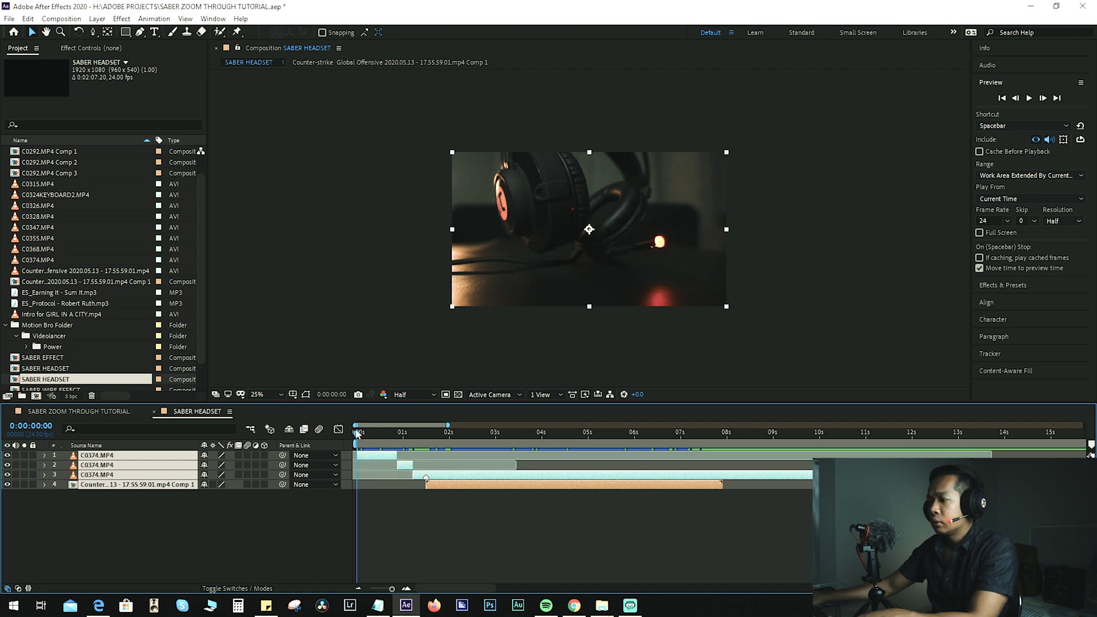
pyautogui.click(375, 507)
# Set the current time to 0:00:01:12, where the gameplay layer starts, and delete the marker on the third C0374.MP4 clip
pyautogui.moveTo(358, 435); pyautogui.dragTo(425, 453)
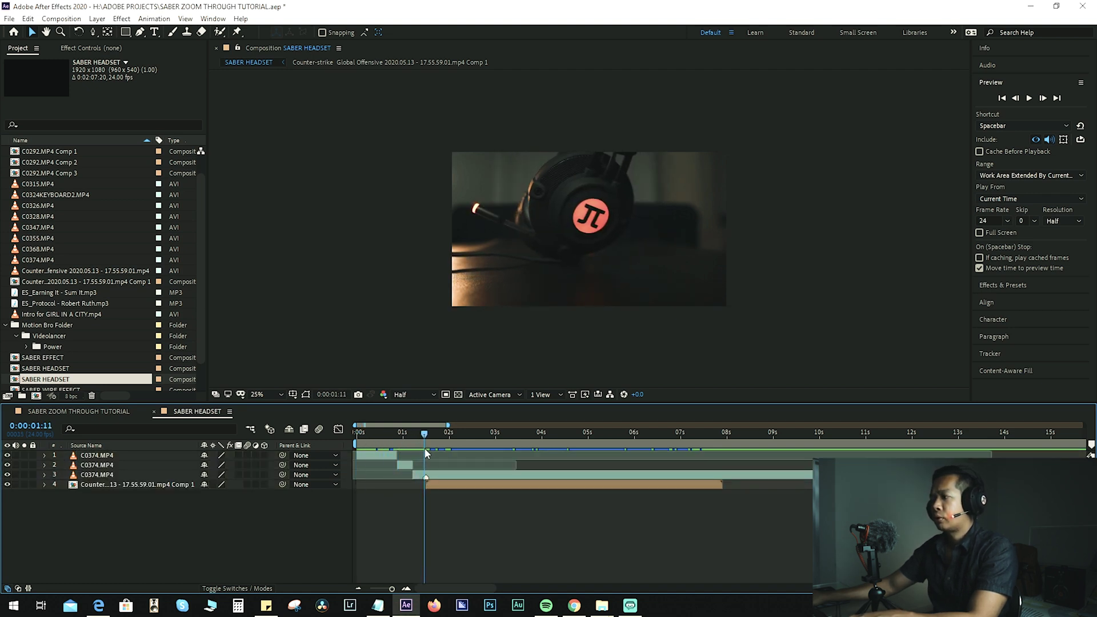
pyautogui.click(442, 486)
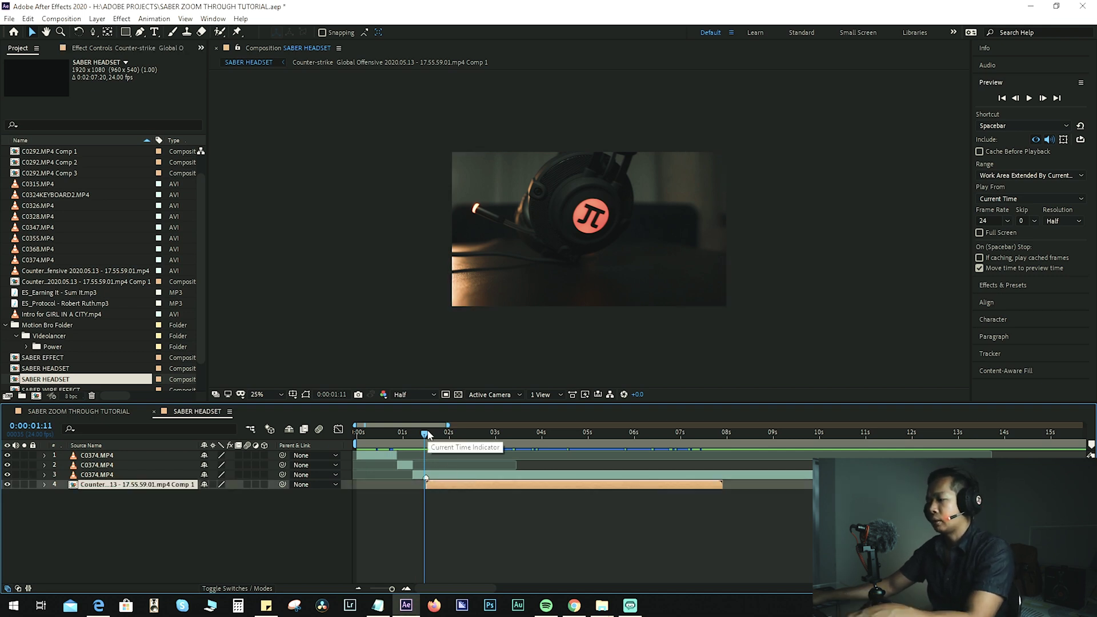
pyautogui.scroll(3, 411, 443)
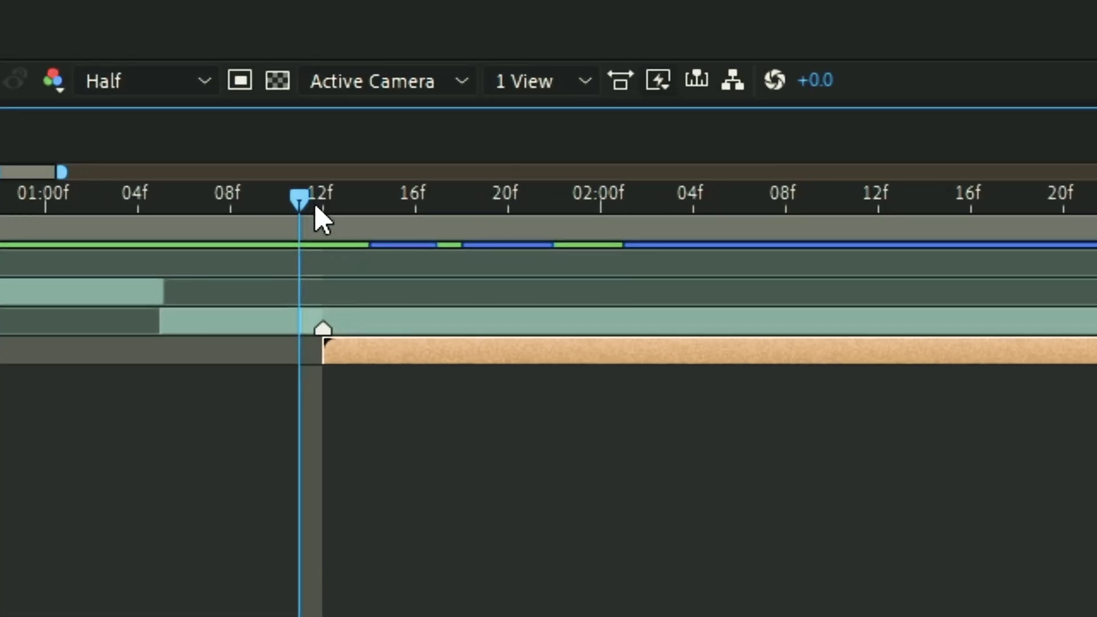
pyautogui.click(317, 208)
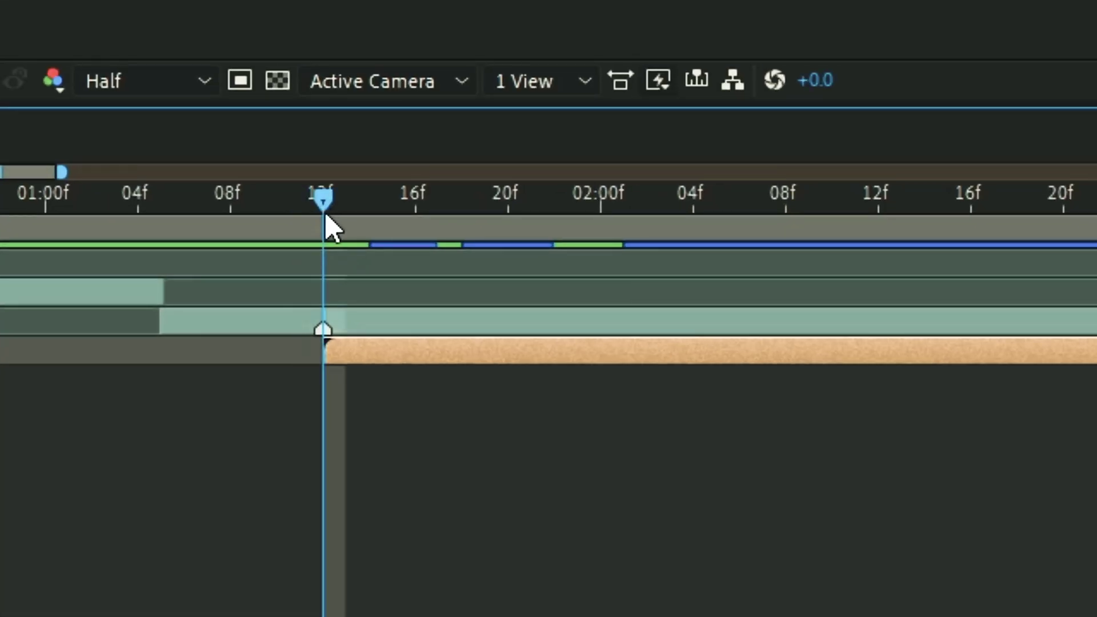
pyautogui.rightClick(323, 326)
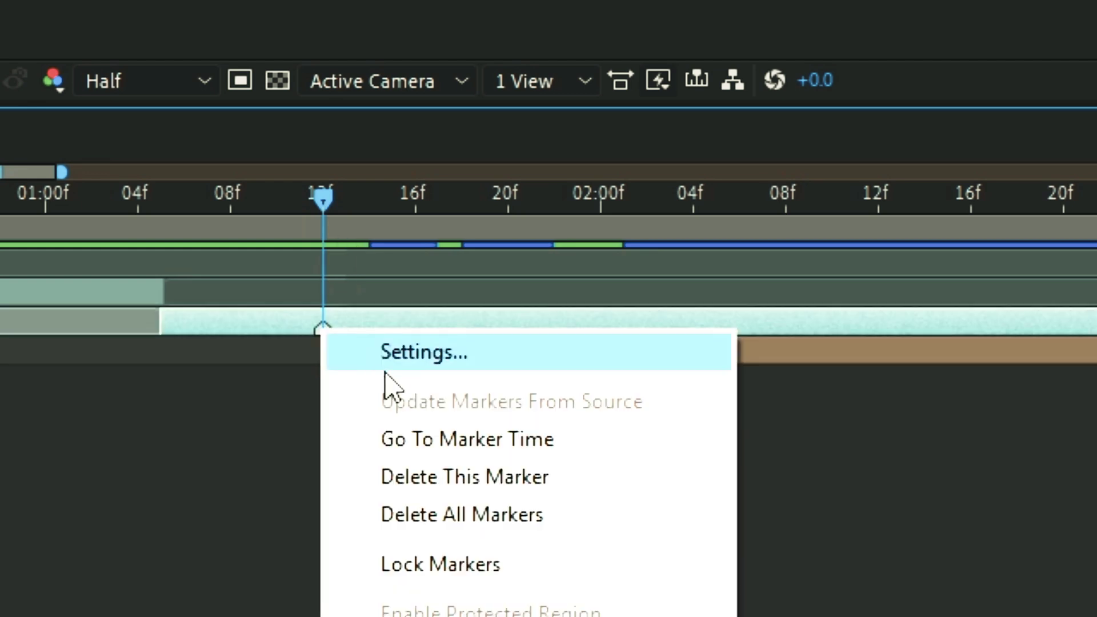
pyautogui.click(411, 475)
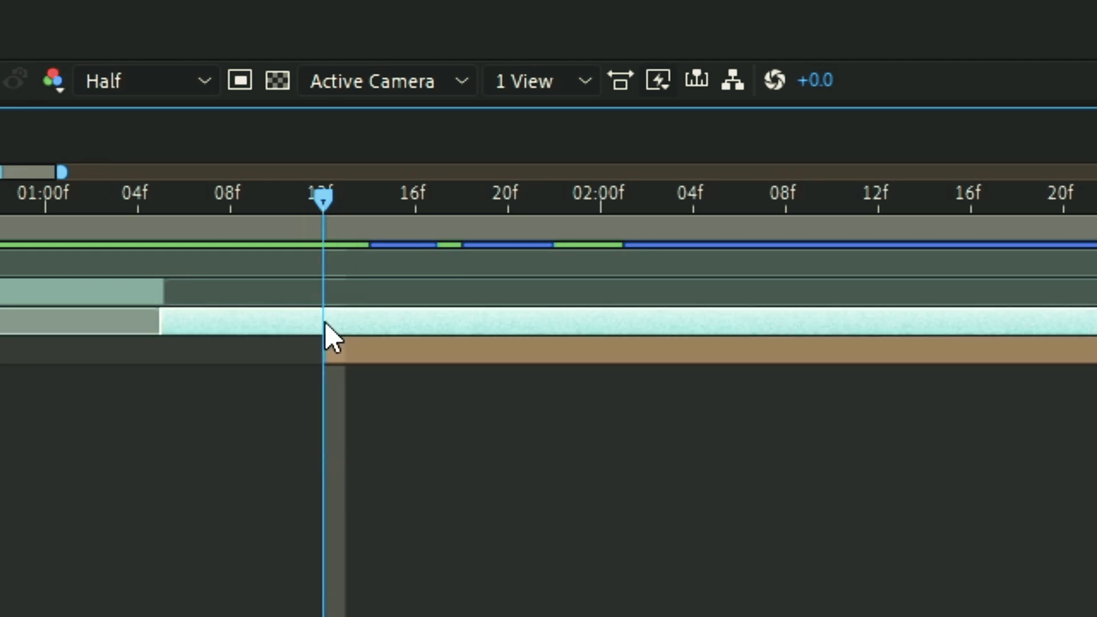
# Split the third C0374.MP4 clip at 0:00:01:12, delete the part after it, and extend the remaining clip by one frame
pyautogui.hotkey('ctrl', 'shift', 'd')
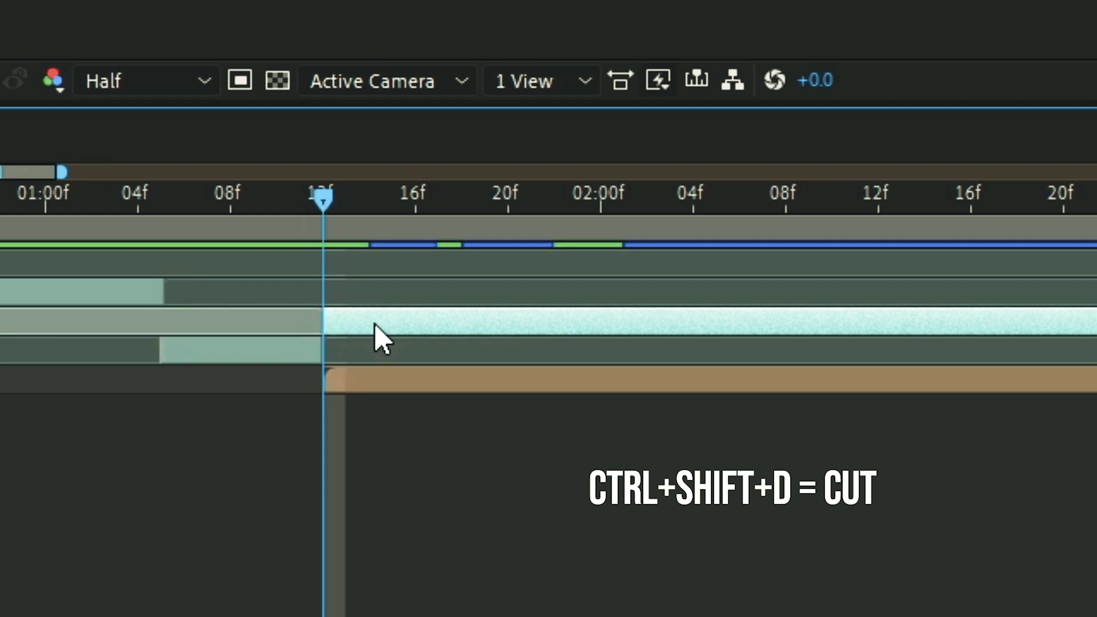
pyautogui.press('Delete')
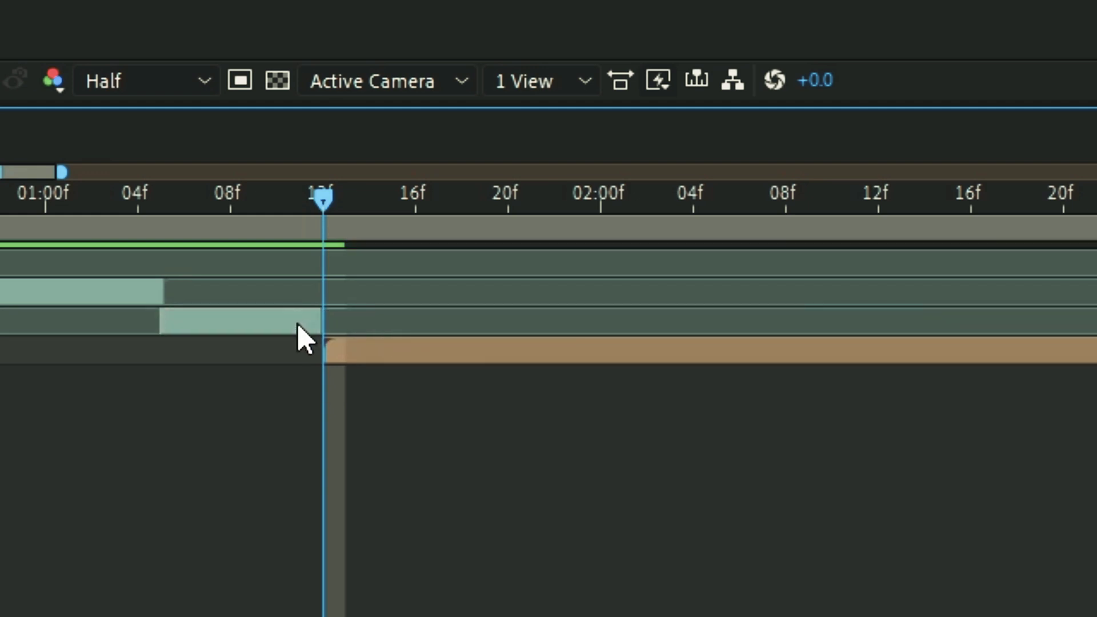
pyautogui.click(295, 329)
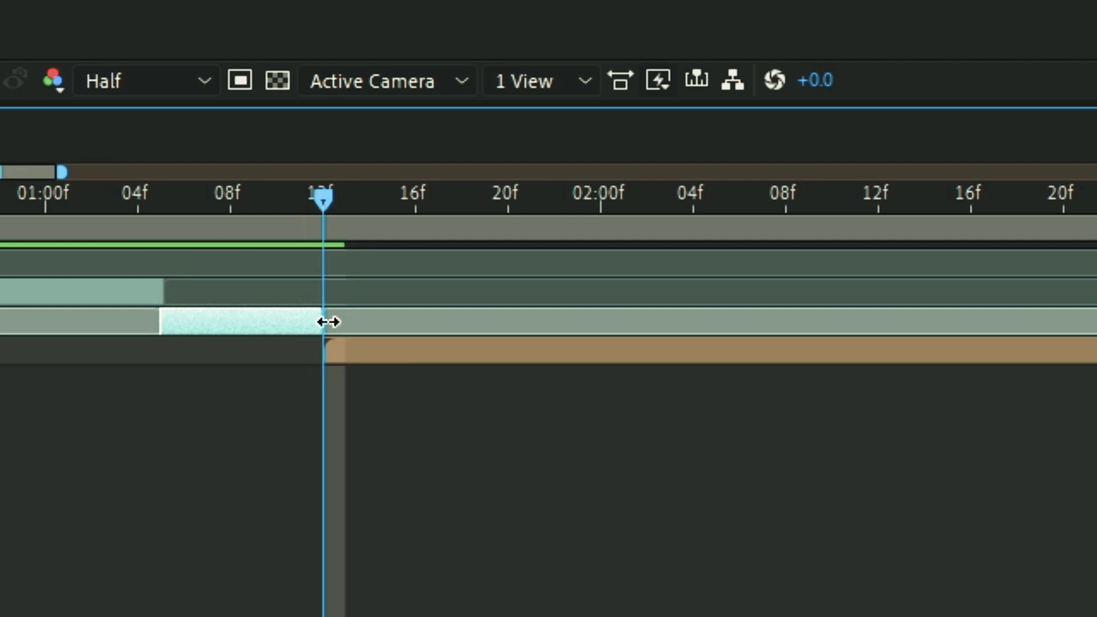
pyautogui.moveTo(329, 321); pyautogui.dragTo(342, 320)
# Split the extended clip again at 0:00:01:12 and duplicate the resulting one-frame piece
pyautogui.press('=')
pyautogui.press('=')
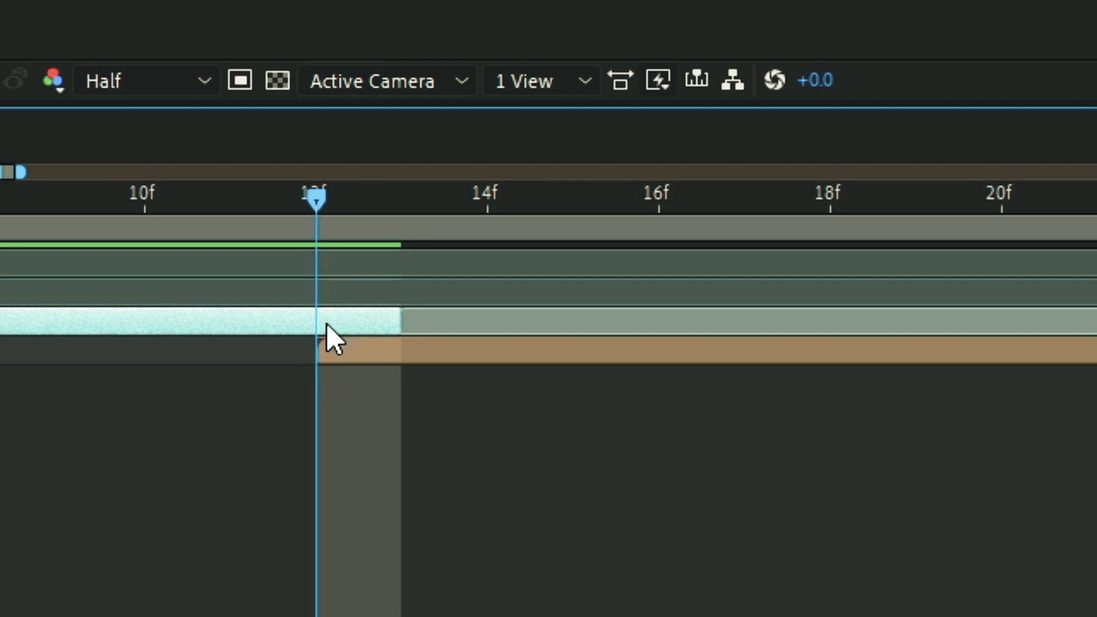
pyautogui.hotkey('ctrl', 'shift', 'd')
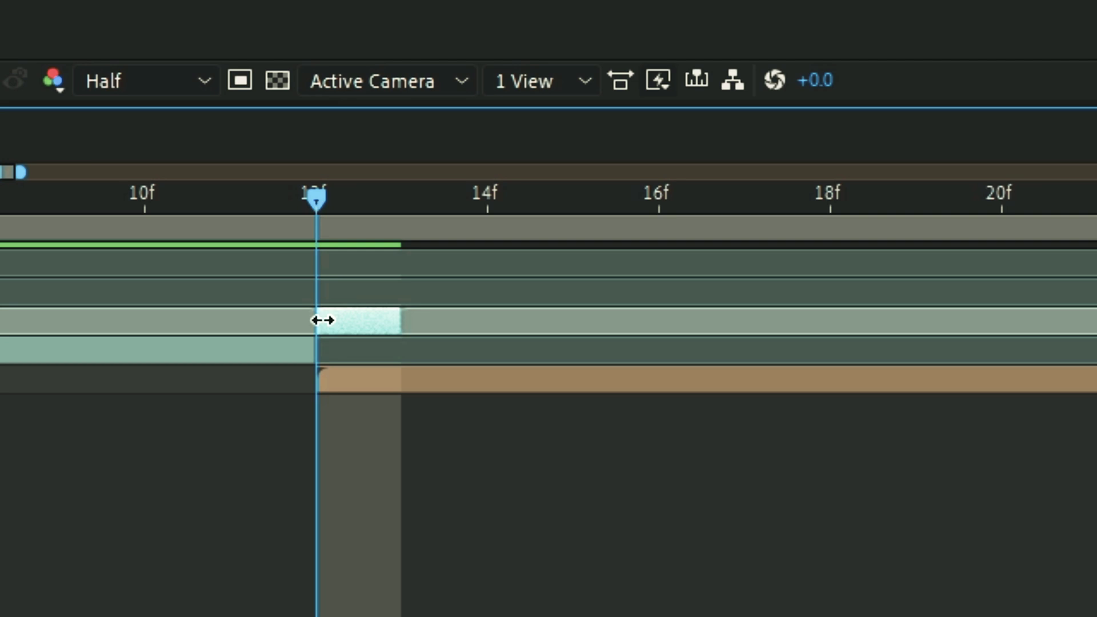
pyautogui.hotkey('ctrl', 'd')
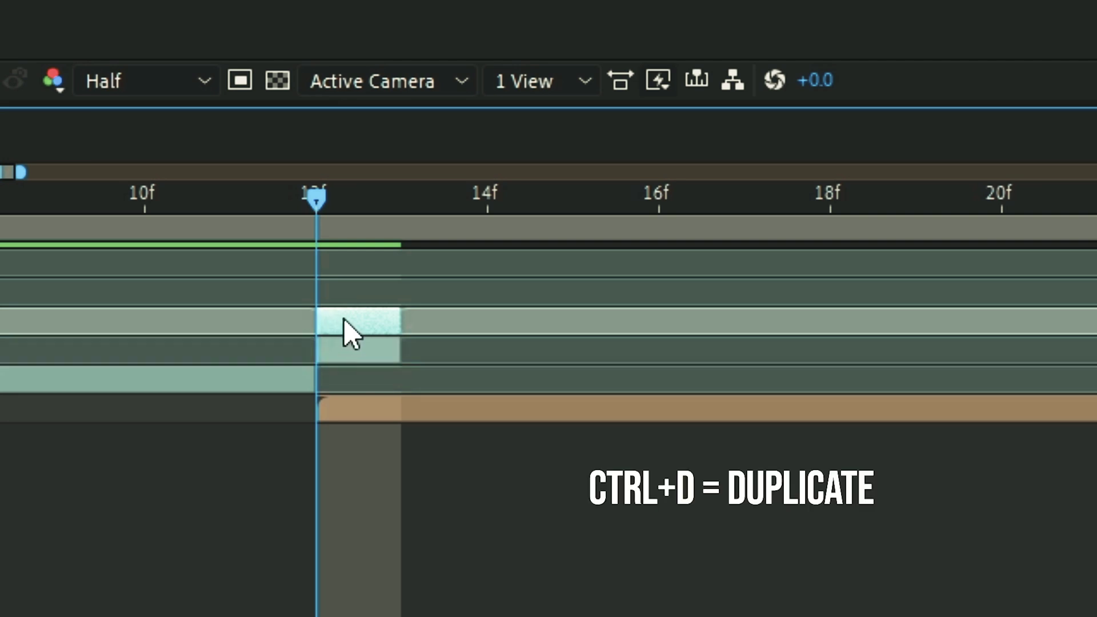
# Apply Freeze Frame to the upper one-frame C0374.MP4 copy and hide the copy directly beneath it
pyautogui.rightClick(354, 340)
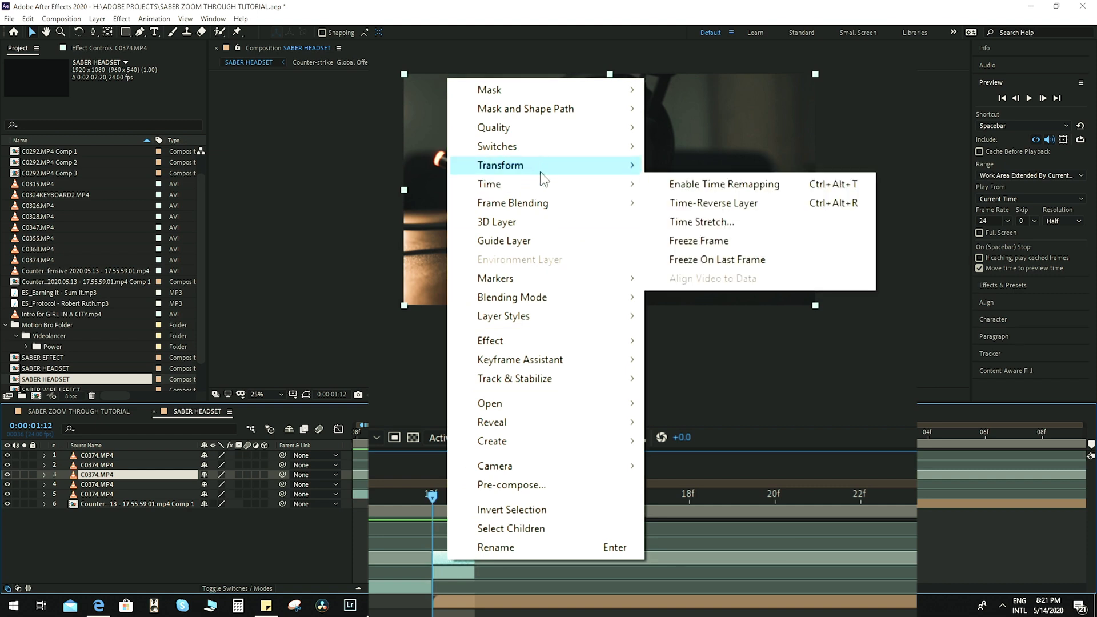
pyautogui.moveTo(533, 187)
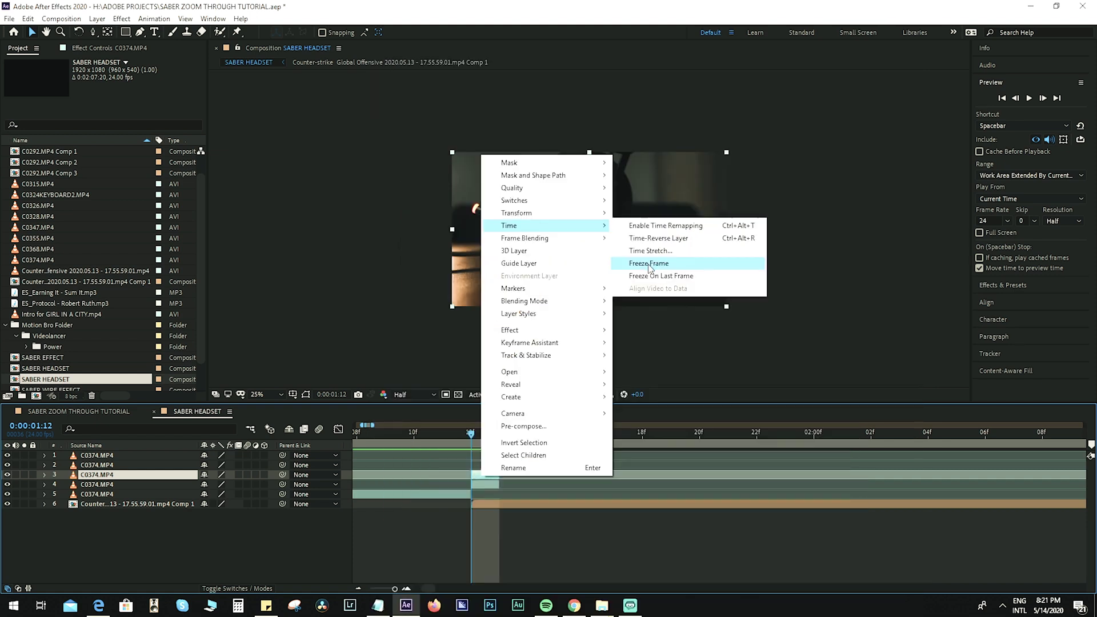
pyautogui.click(696, 185)
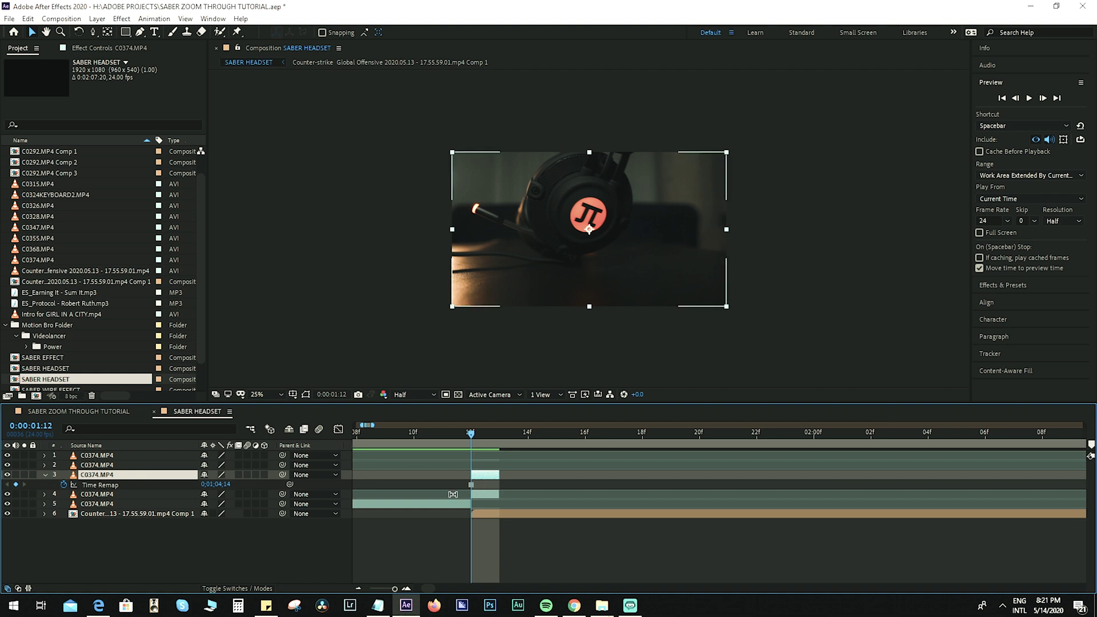
pyautogui.click(480, 496)
pyautogui.moveTo(8, 505); pyautogui.dragTo(7, 496)
pyautogui.click(500, 473)
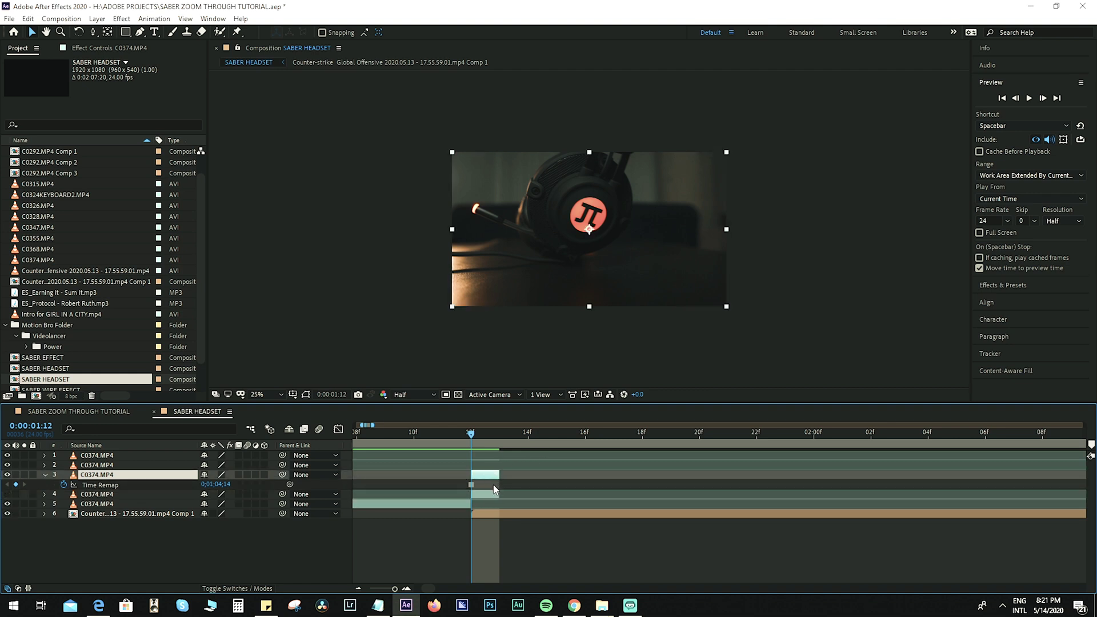
# Extend the frozen C0374.MP4 layer's out point to about 0:00:03:14
pyautogui.keyDown('alt'); pyautogui.scroll(-3, 490, 488); pyautogui.keyUp('alt')
pyautogui.keyDown('alt'); pyautogui.scroll(-2, 490, 485); pyautogui.keyUp('alt')
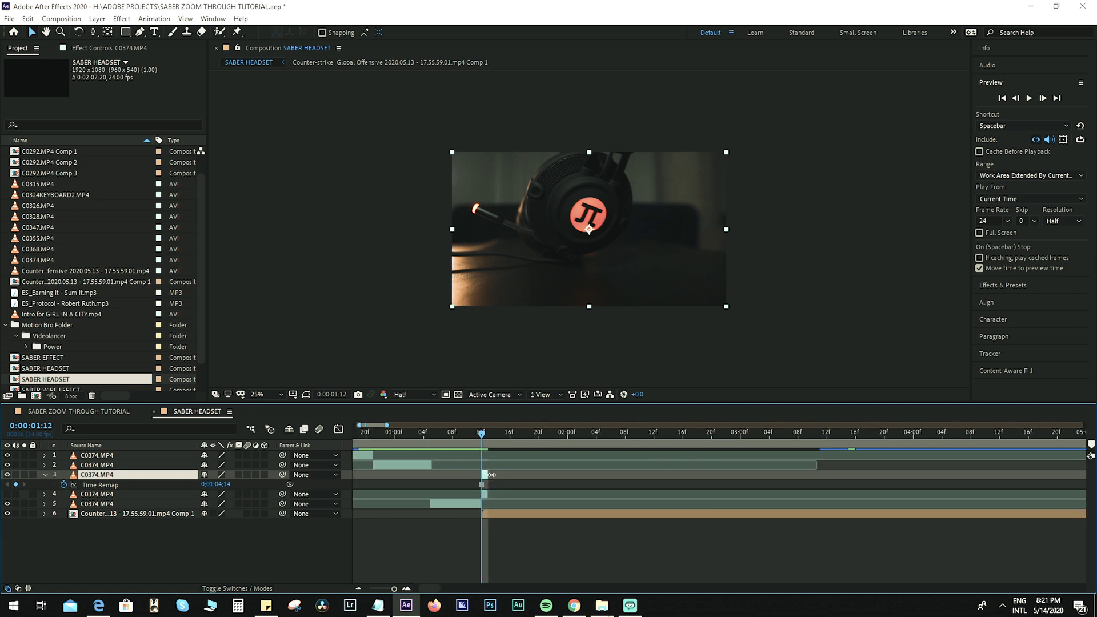
pyautogui.keyDown('alt'); pyautogui.scroll(-2, 540, 488); pyautogui.keyUp('alt')
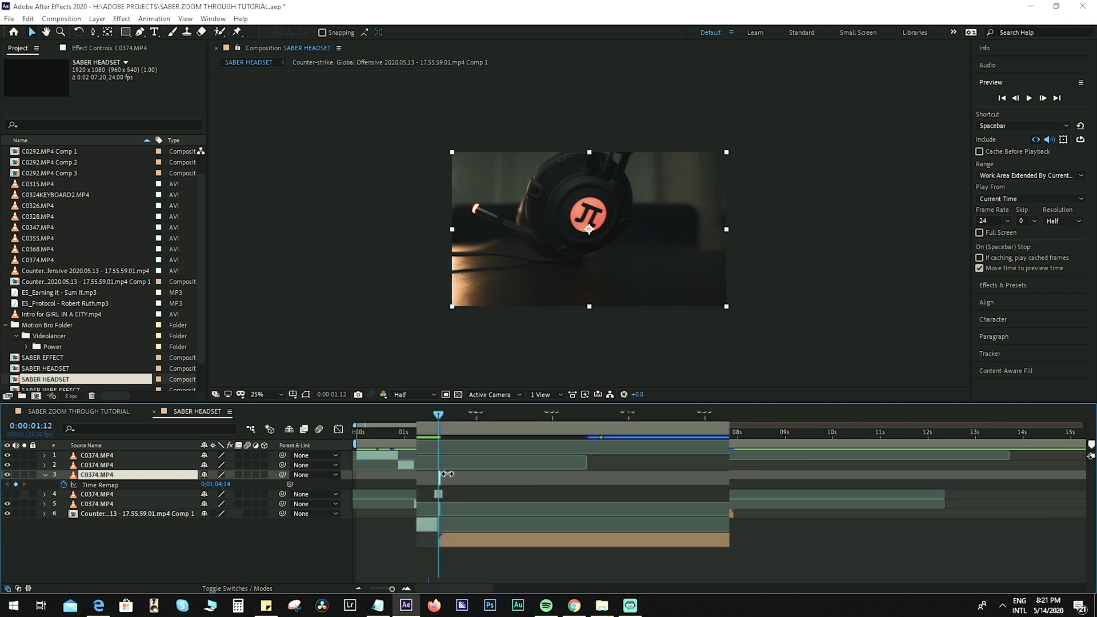
pyautogui.moveTo(446, 473); pyautogui.dragTo(597, 469)
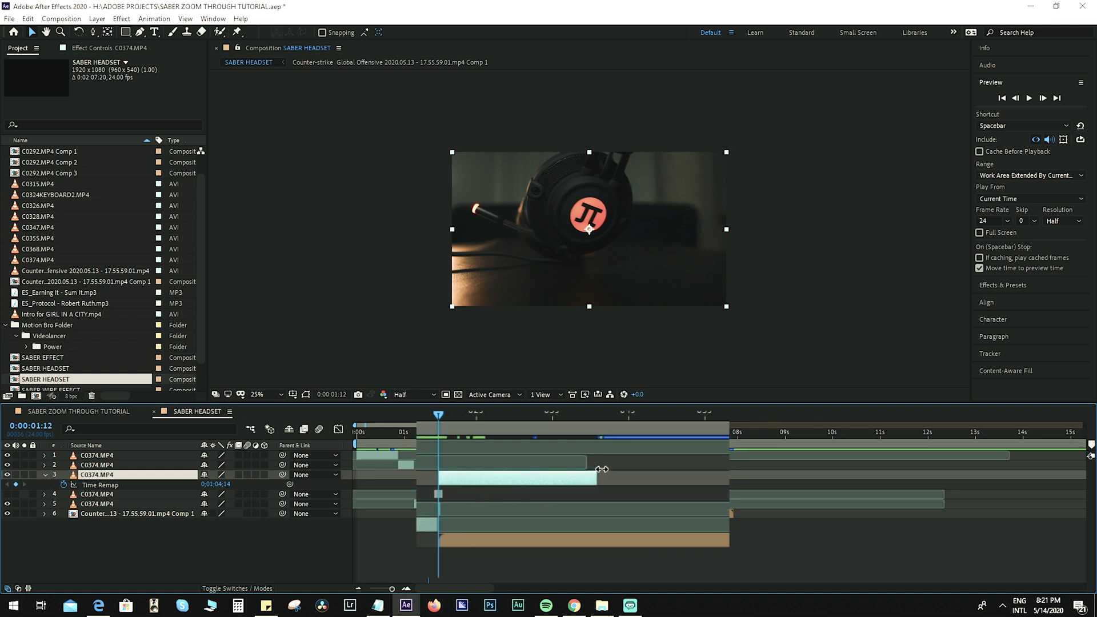
pyautogui.keyDown('alt'); pyautogui.scroll(3, 386, 480); pyautogui.keyUp('alt')
pyautogui.scroll(-3, 474, 479)
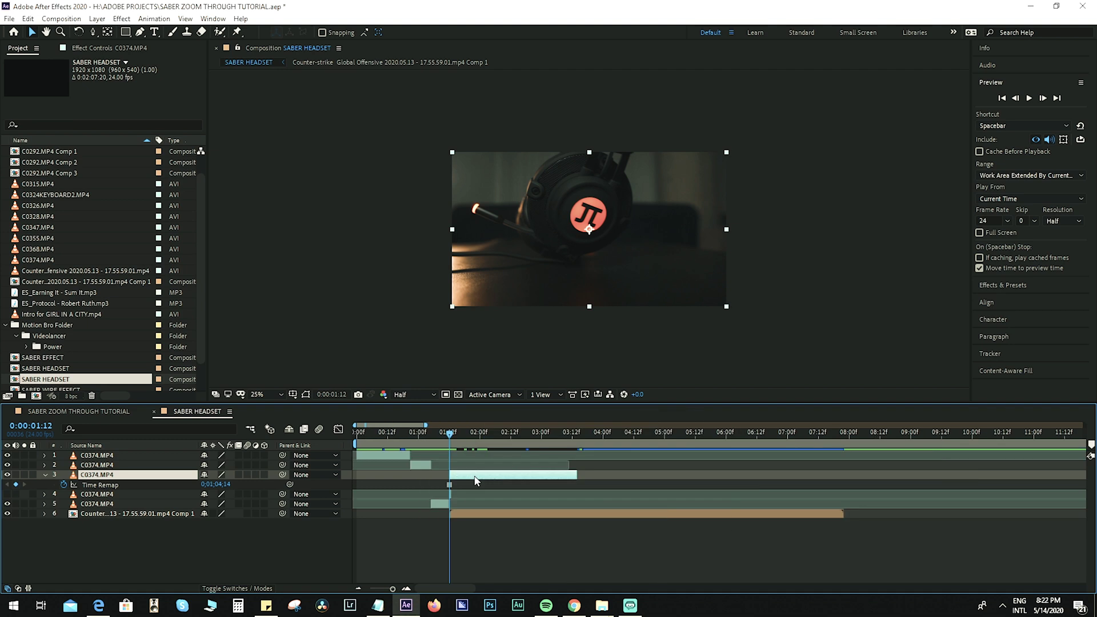
# Duplicate the frozen C0374.MP4 layer and trace a closed Pen tool mask around the headset's round glowing logo on the upper copy
pyautogui.hotkey('ctrl', 'd')
pyautogui.press('g')
pyautogui.press('.')
pyautogui.moveTo(453, 439); pyautogui.dragTo(449, 440)
pyautogui.click(607, 194)
pyautogui.scroll(6, 612, 197)
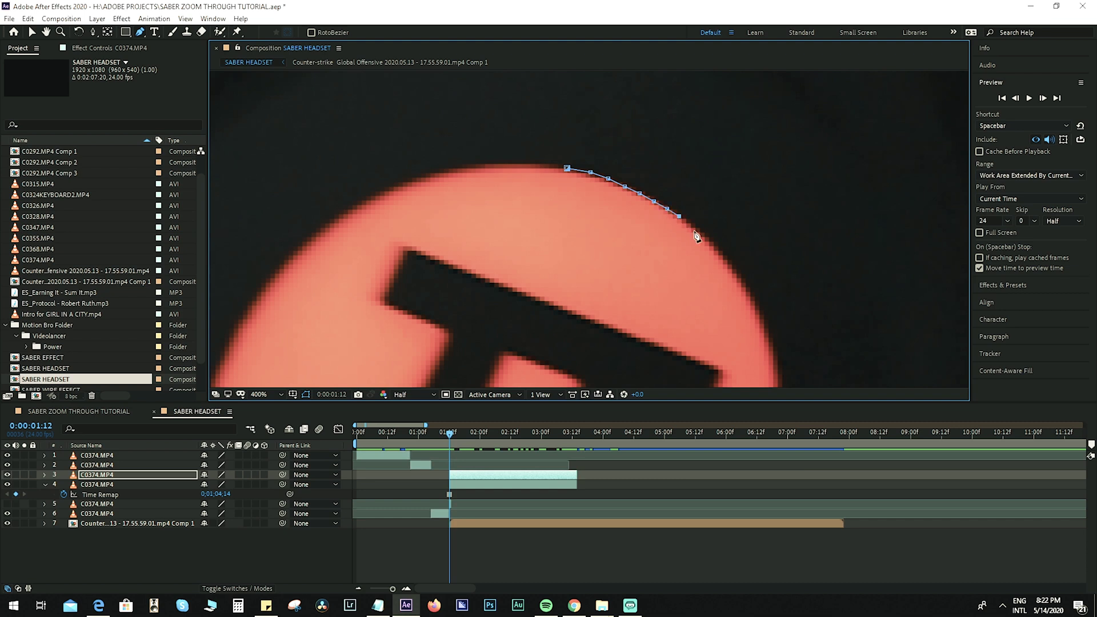
pyautogui.scroll(-3, 719, 256)
pyautogui.scroll(3, 752, 313)
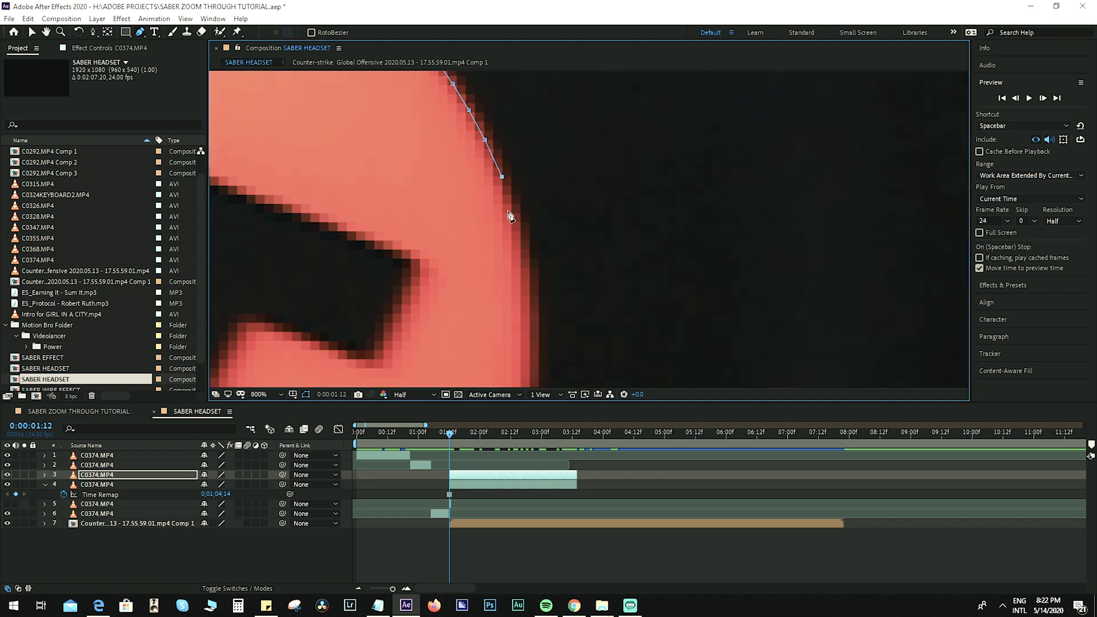
pyautogui.scroll(-2, 628, 286)
pyautogui.scroll(2, 542, 360)
pyautogui.scroll(-2, 540, 343)
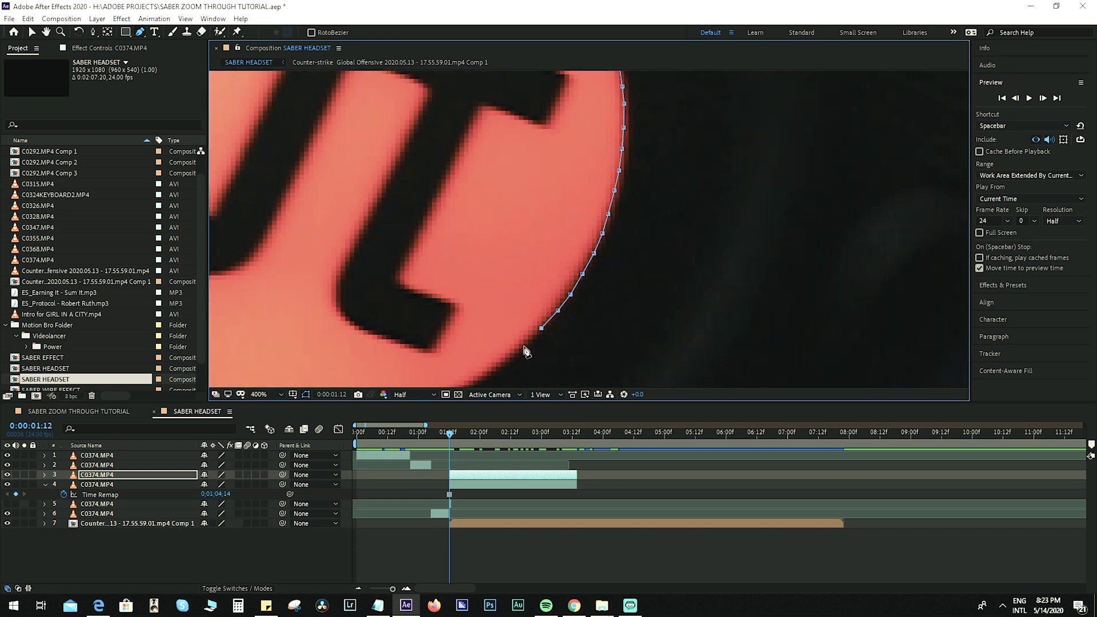
pyautogui.click(527, 311)
pyautogui.click(508, 320)
pyautogui.click(489, 328)
pyautogui.click(472, 334)
pyautogui.click(455, 341)
pyautogui.click(436, 346)
pyautogui.scroll(-1, 343, 357)
pyautogui.scroll(1, 343, 356)
pyautogui.click(410, 264)
pyautogui.click(366, 223)
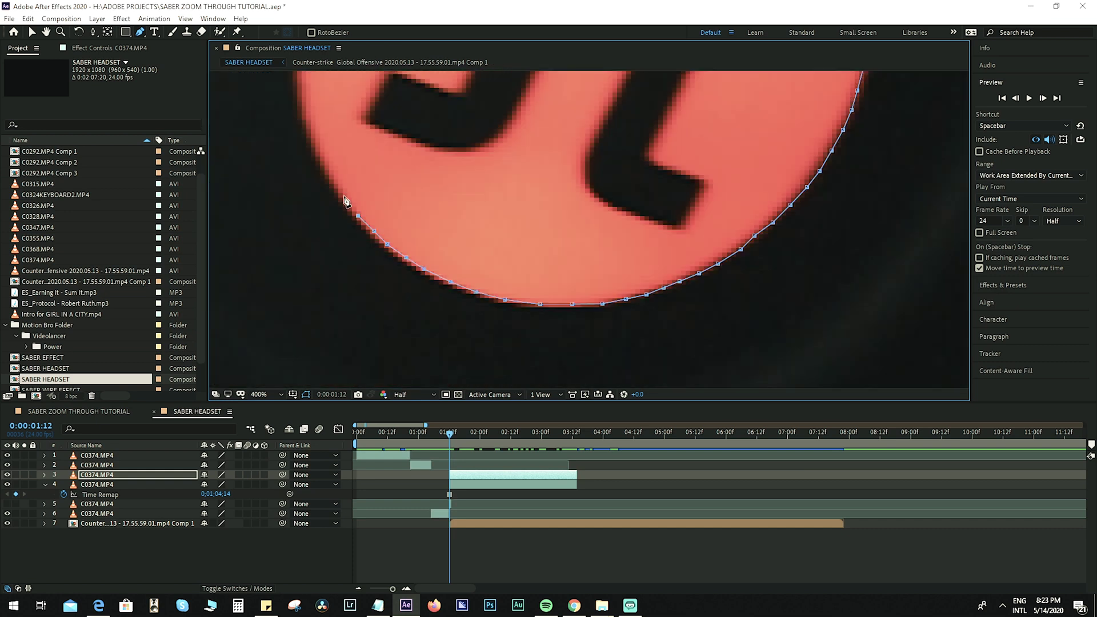
pyautogui.scroll(-1, 366, 223)
pyautogui.scroll(1, 366, 223)
pyautogui.click(470, 171)
pyautogui.scroll(1, 546, 302)
pyautogui.scroll(-1, 569, 282)
pyautogui.click(578, 236)
pyautogui.click(593, 189)
pyautogui.click(619, 141)
pyautogui.scroll(1, 656, 152)
pyautogui.click(660, 152)
pyautogui.click(682, 126)
pyautogui.scroll(-1, 801, 98)
pyautogui.scroll(2, 558, 293)
pyautogui.click(558, 294)
pyautogui.scroll(-2, 622, 277)
pyautogui.scroll(2, 579, 250)
pyautogui.moveTo(551, 182); pyautogui.dragTo(554, 182)
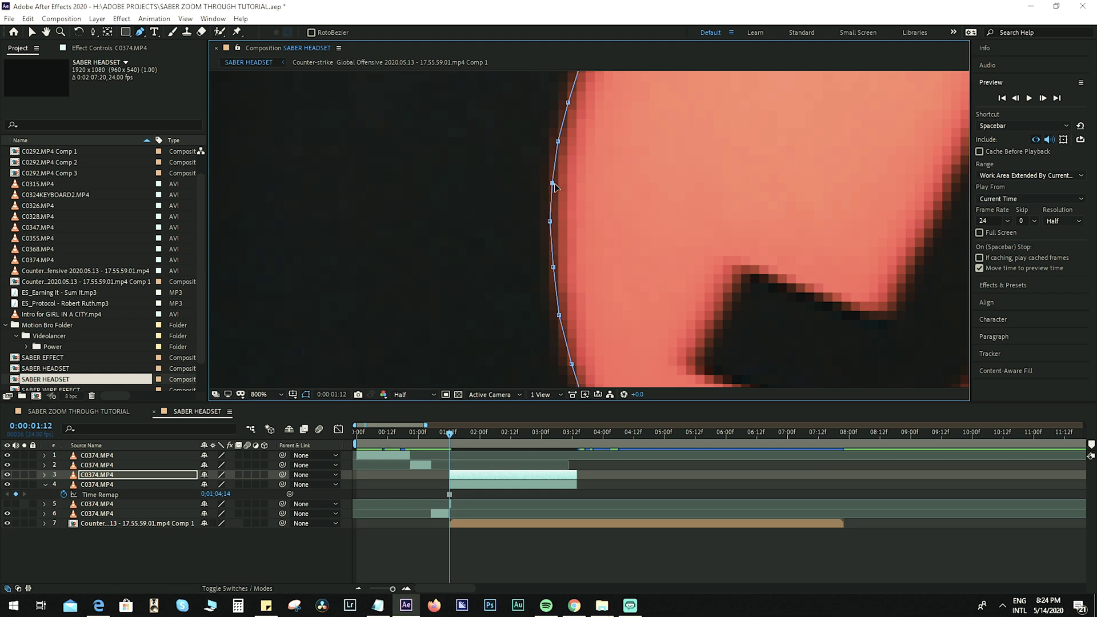
pyautogui.scroll(-3, 554, 186)
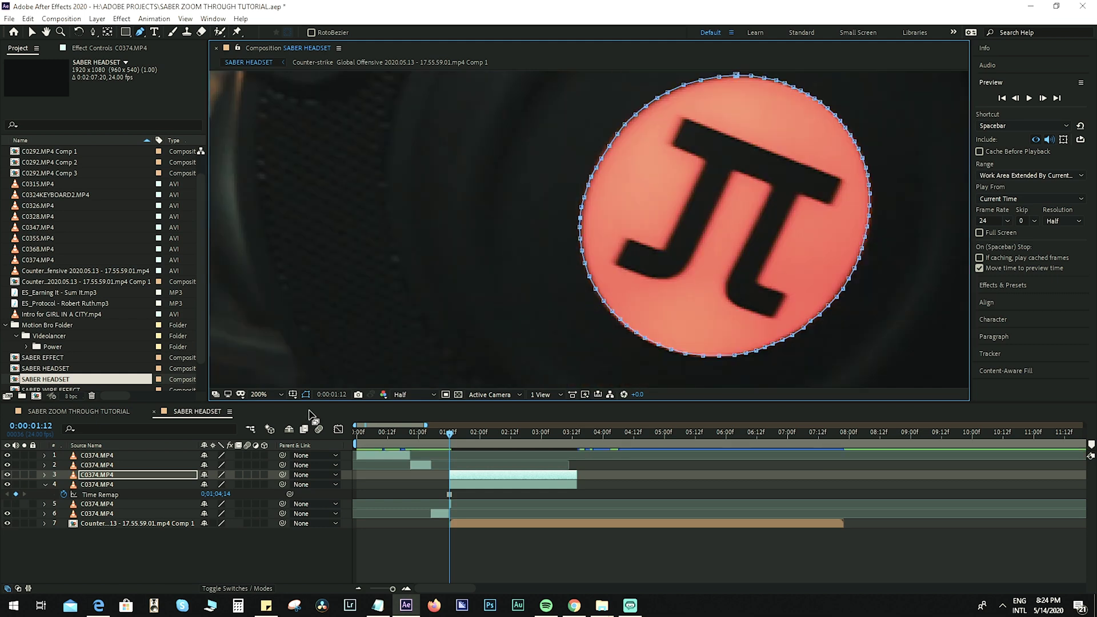
# Reveal the logo mask on the upper frozen C0374.MP4 layer and keyframe its Mask Path at 0:00:01:12
pyautogui.click(454, 474)
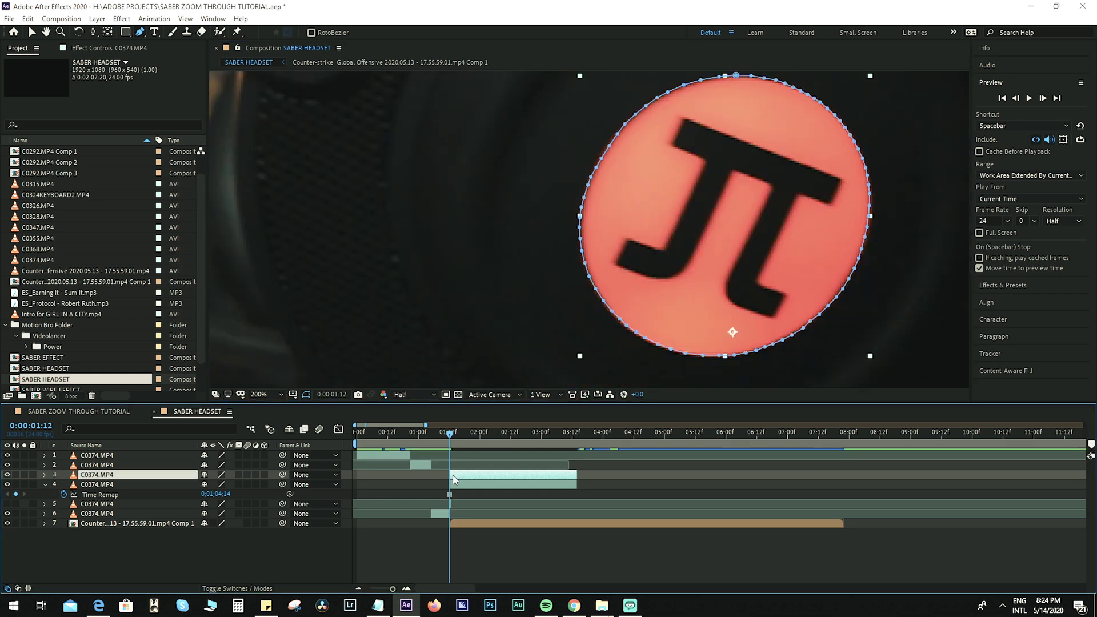
pyautogui.press('m')
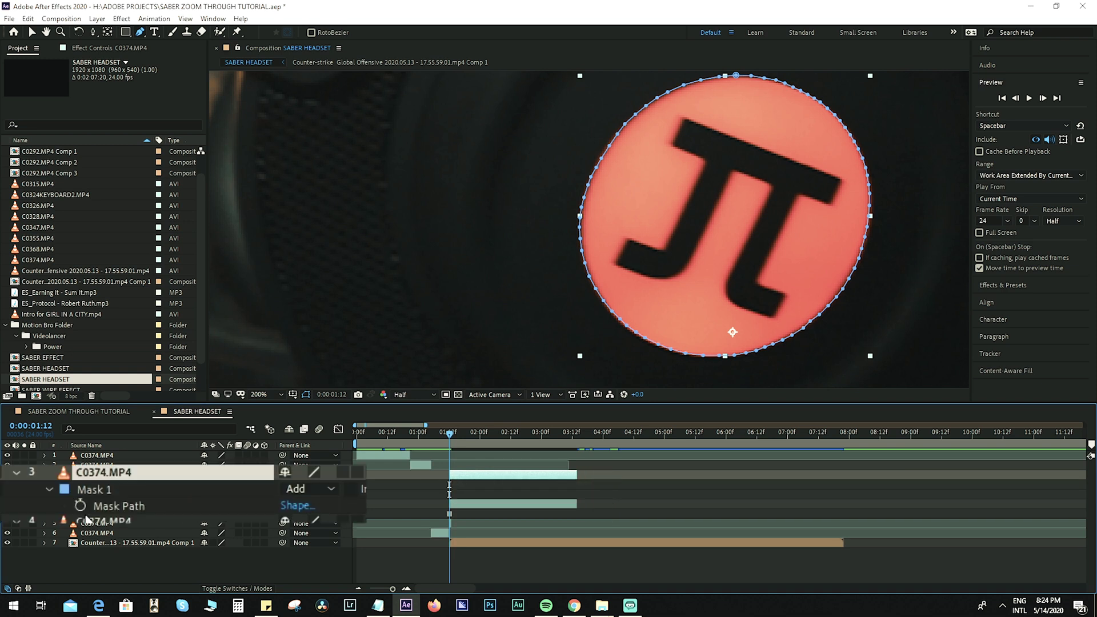
pyautogui.click(79, 504)
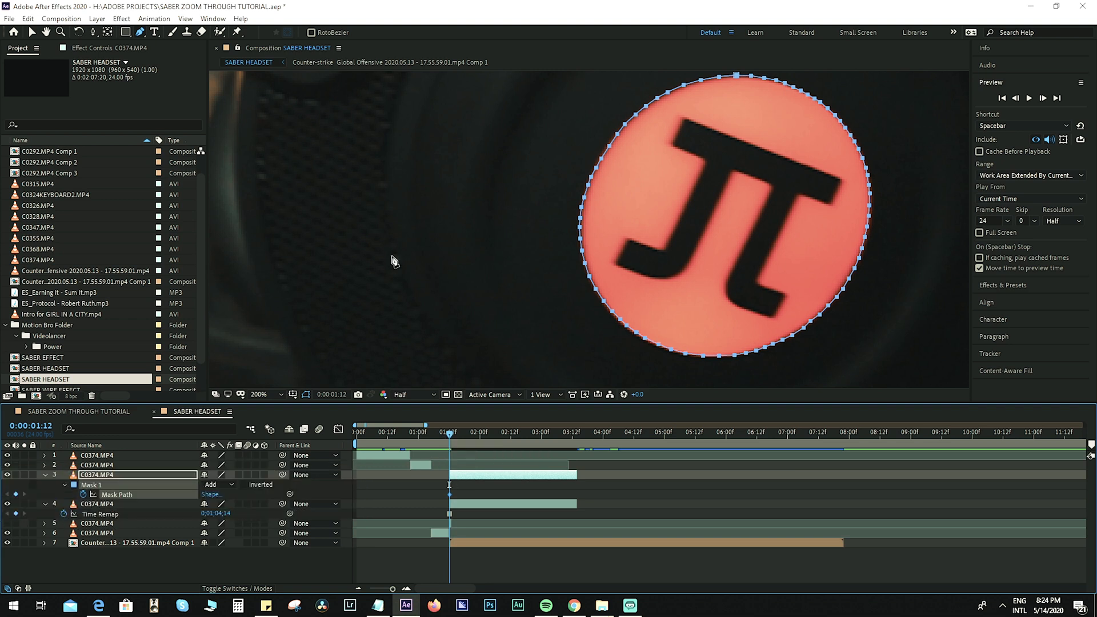
# Trace a second closed mask around the headset's microphone, from its glowing tip along both sides of the boom
pyautogui.scroll(-5, 337, 245)
pyautogui.scroll(4, 472, 234)
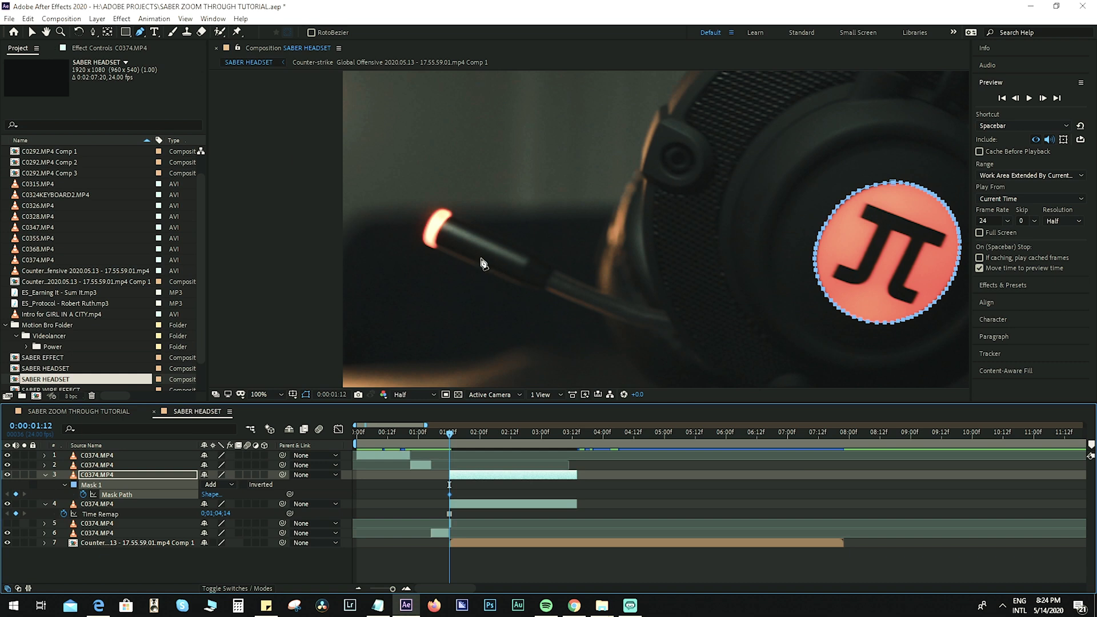
pyautogui.click(666, 312)
pyautogui.click(594, 284)
pyautogui.click(548, 268)
pyautogui.click(506, 246)
pyautogui.click(464, 225)
pyautogui.scroll(4, 446, 217)
pyautogui.moveTo(430, 187); pyautogui.dragTo(457, 178)
pyautogui.click(401, 204)
pyautogui.click(371, 251)
pyautogui.click(360, 308)
pyautogui.click(400, 343)
pyautogui.scroll(-4, 587, 234)
pyautogui.click(609, 285)
pyautogui.click(666, 304)
pyautogui.click(694, 317)
pyautogui.click(722, 326)
pyautogui.click(746, 335)
pyautogui.click(780, 343)
pyautogui.scroll(4, 778, 340)
pyautogui.scroll(-4, 431, 225)
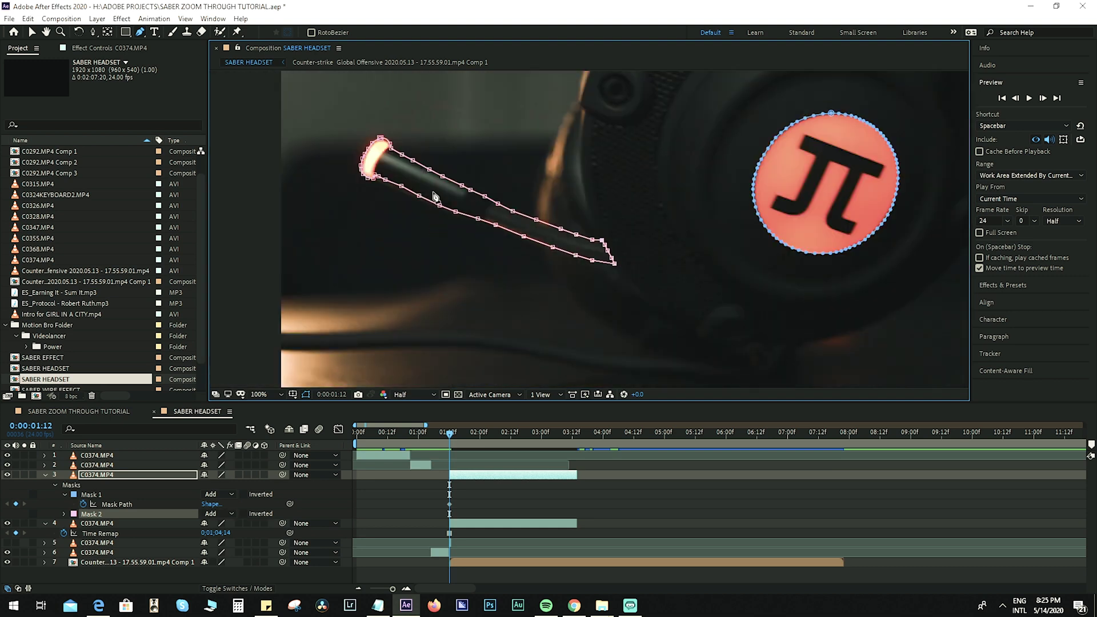
pyautogui.scroll(2, 489, 234)
pyautogui.scroll(-4, 488, 234)
# Keyframe the microphone mask's Mask Path at 0:00:01:12 and set its mask mode to None
pyautogui.press('m')
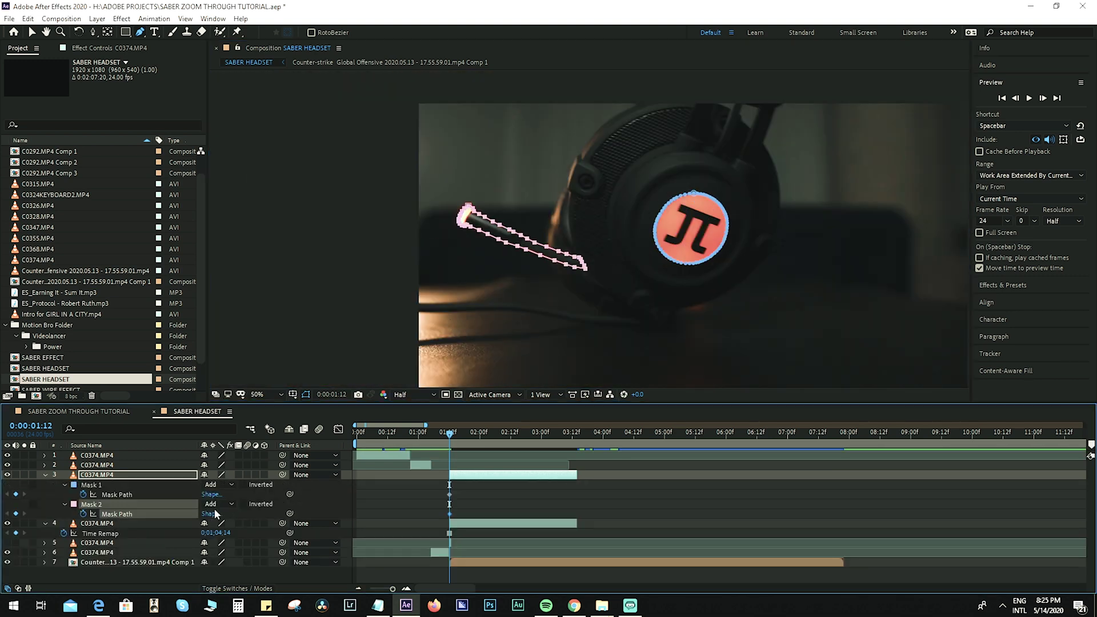
pyautogui.click(211, 504)
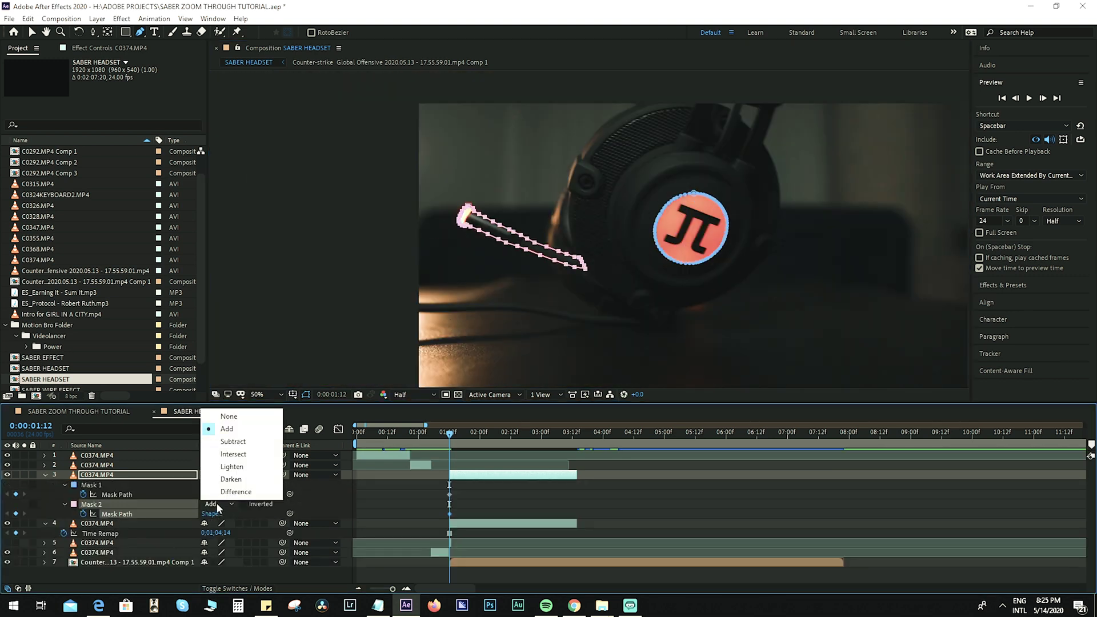
pyautogui.click(240, 417)
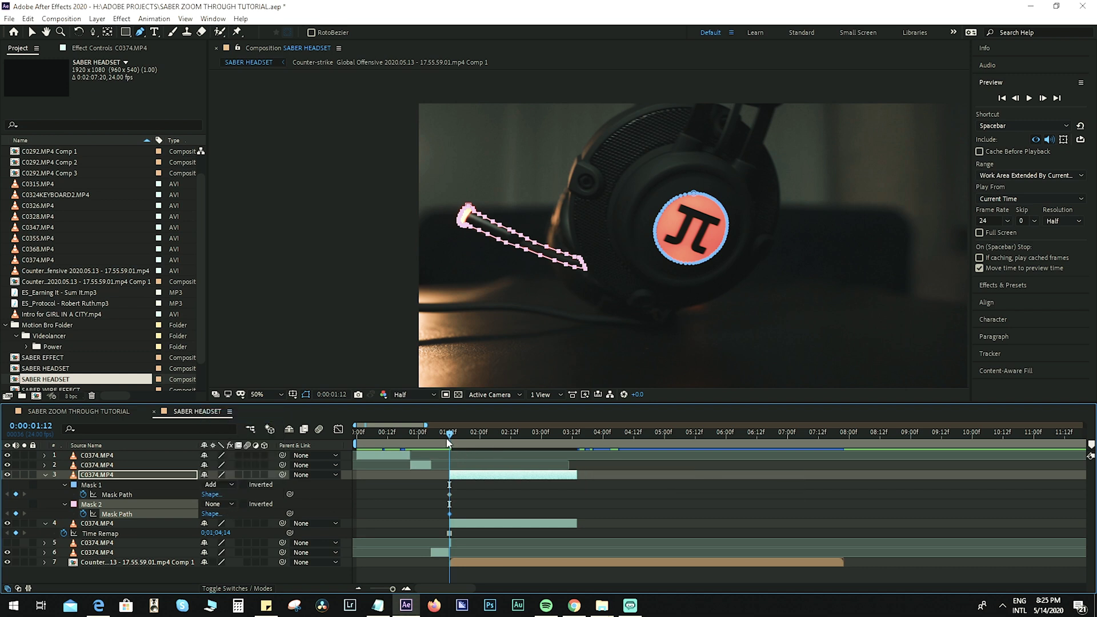
# Set the logo mask's mode to Subtract on the upper frozen C0374.MP4 layer
pyautogui.click(457, 480)
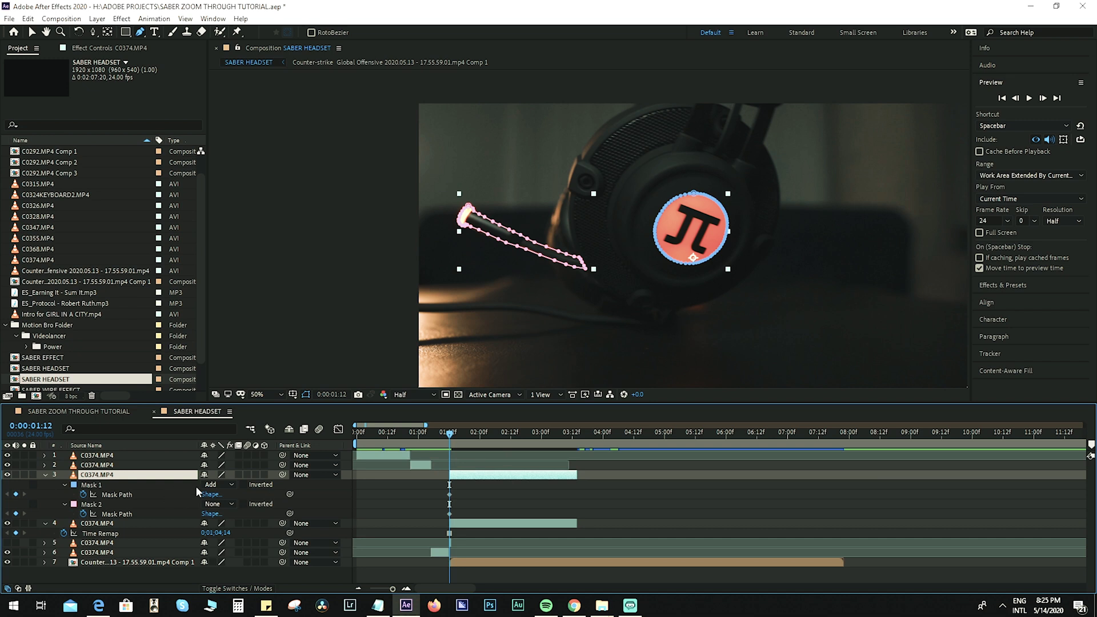
pyautogui.click(217, 484)
pyautogui.click(220, 523)
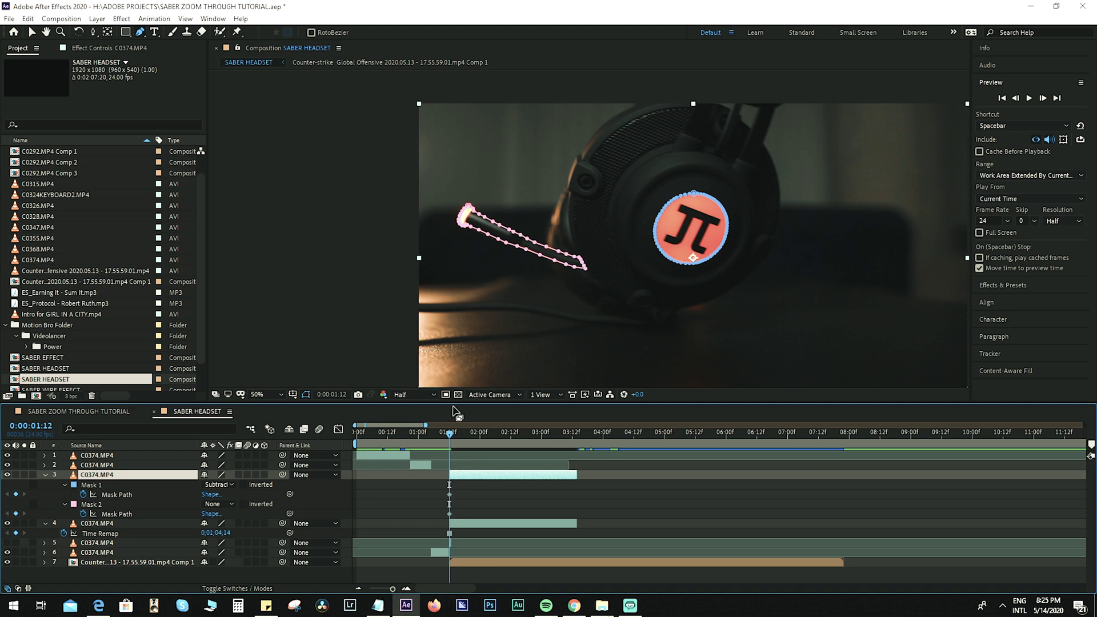
# Hide the lower frozen C0374.MP4 layer briefly at 0:00:01:15 to check the logo cutout, and show it again
pyautogui.click(7, 526)
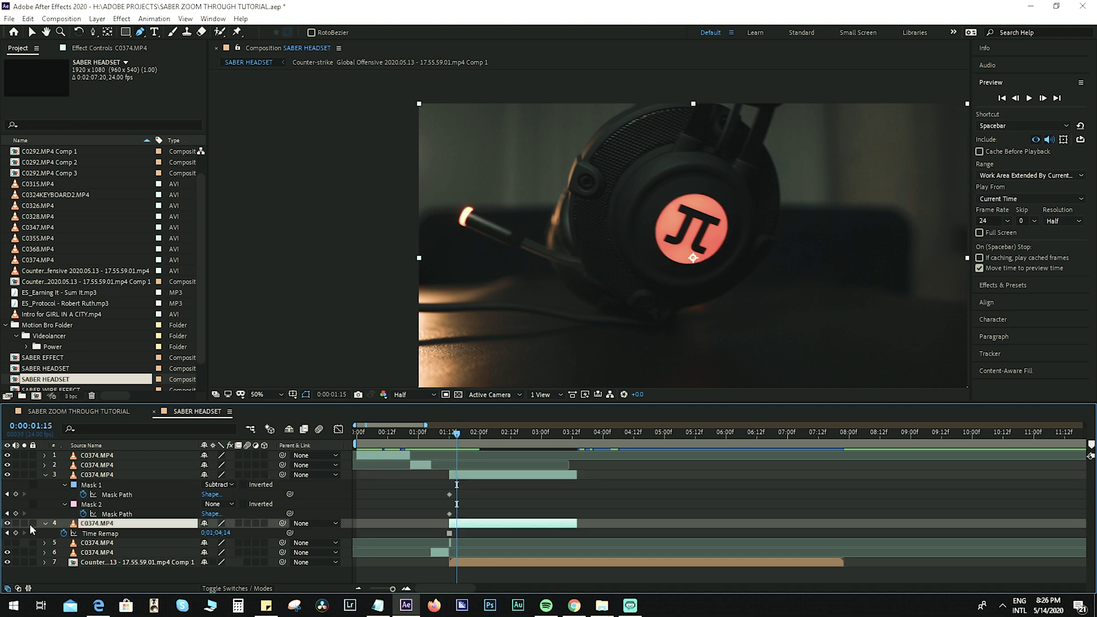
pyautogui.click(7, 523)
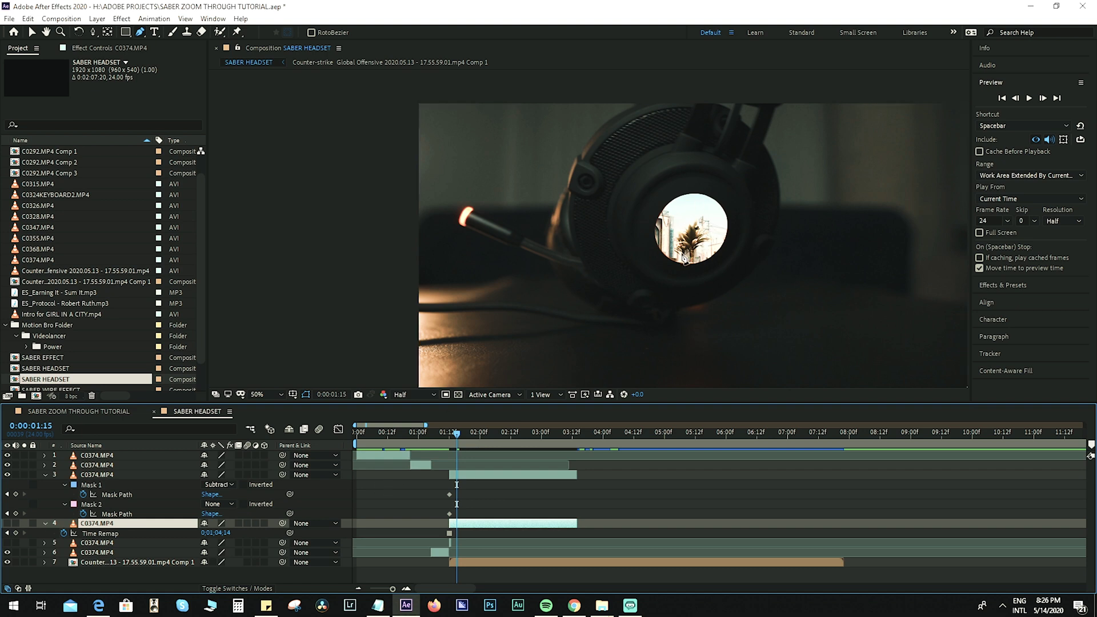
pyautogui.click(7, 523)
pyautogui.press('pageup')
# Create a 1920 x 1080 px solid named SABER HEADSET above the masked C0374.MP4 layer
pyautogui.click(150, 486)
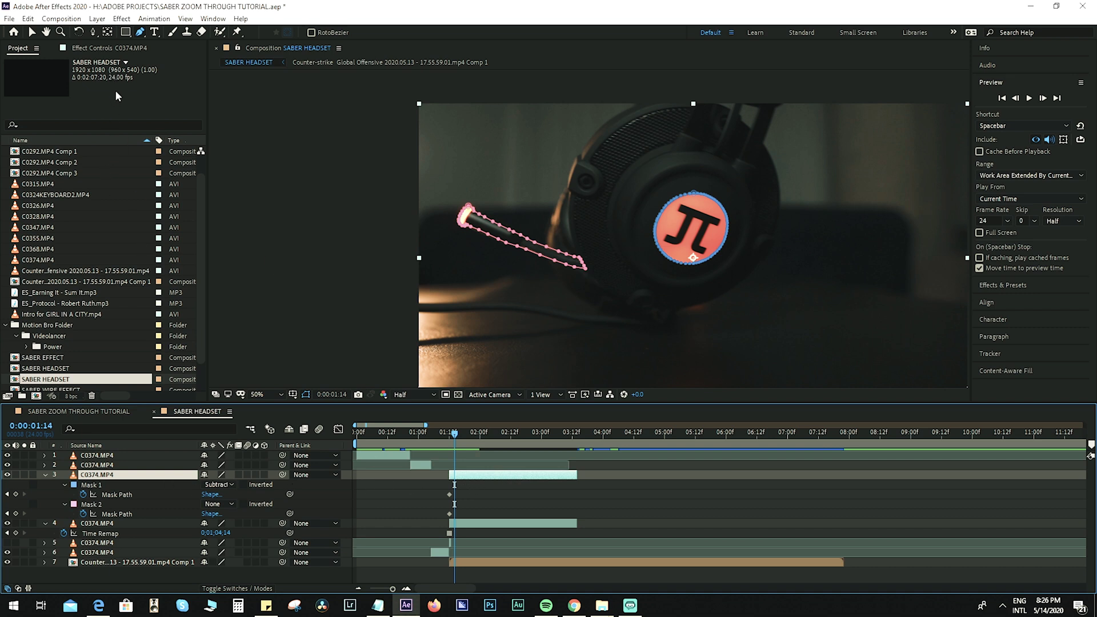
pyautogui.click(98, 18)
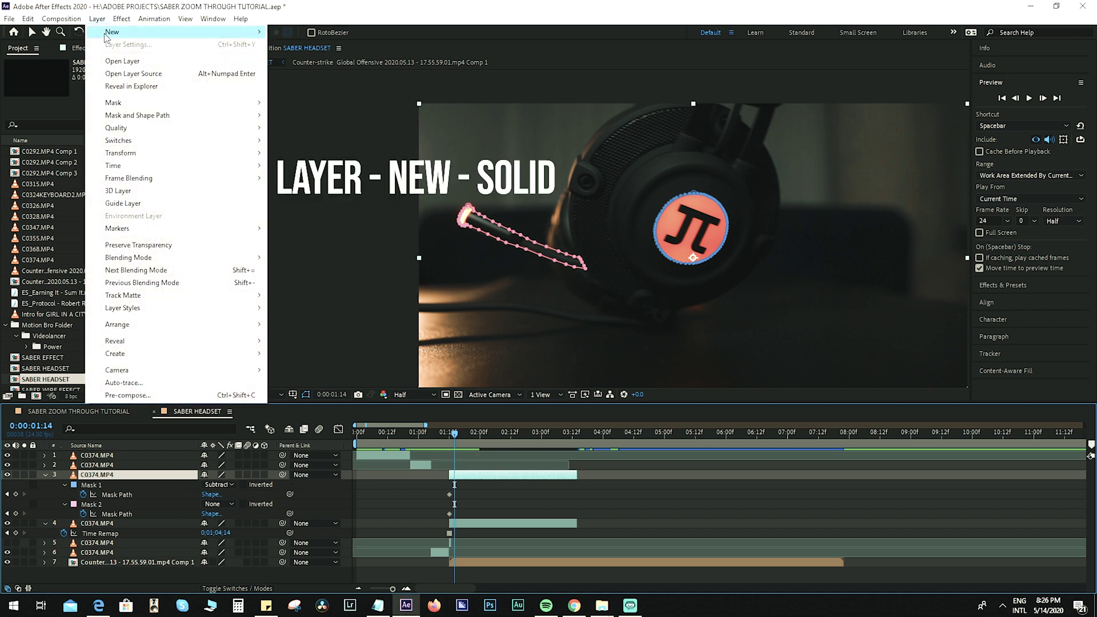
pyautogui.moveTo(114, 32)
pyautogui.click(293, 45)
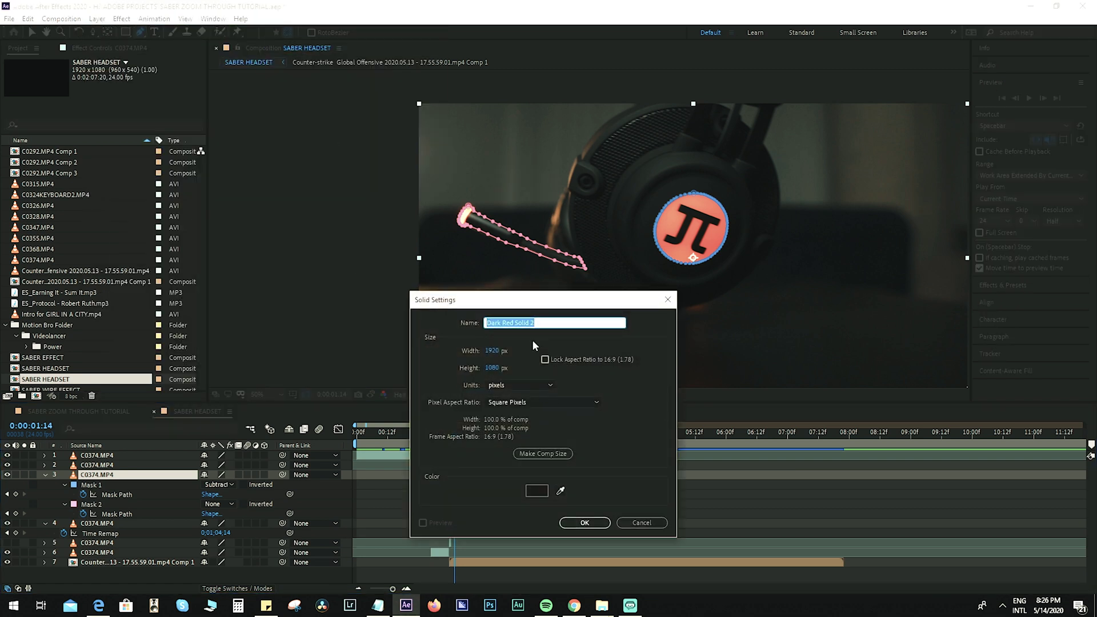
pyautogui.write('SABER')
pyautogui.press('Return')
# Split the SABER HEADSET solid at 0:00:01:12 and delete the part before it
pyautogui.moveTo(466, 443); pyautogui.dragTo(450, 443)
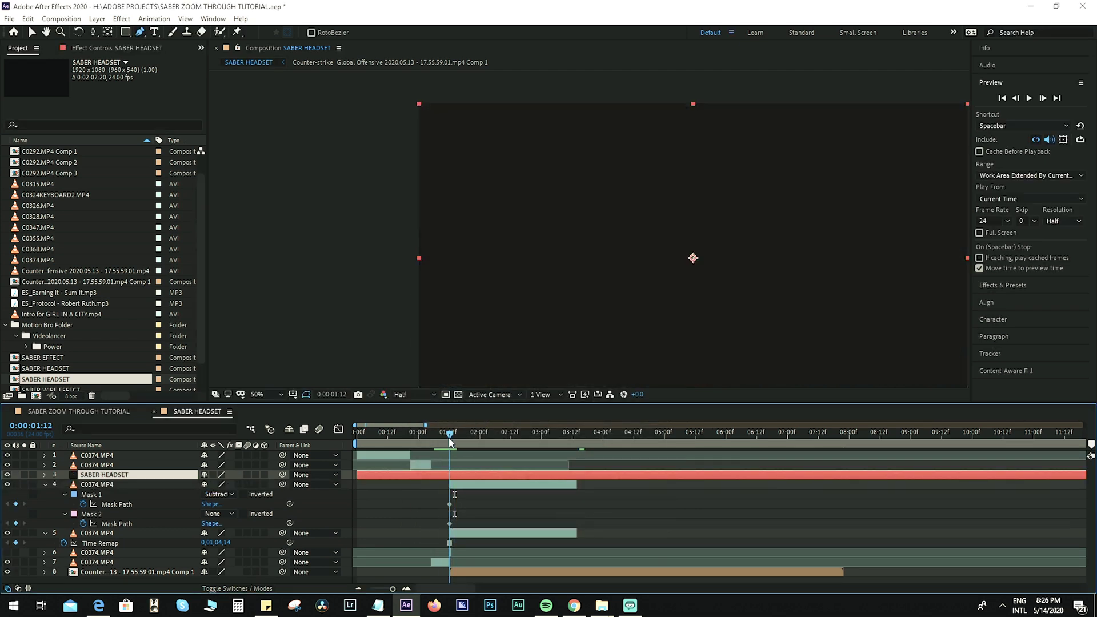
pyautogui.hotkey('ctrl', 'shift', 'd')
pyautogui.click(438, 485)
pyautogui.press('Delete')
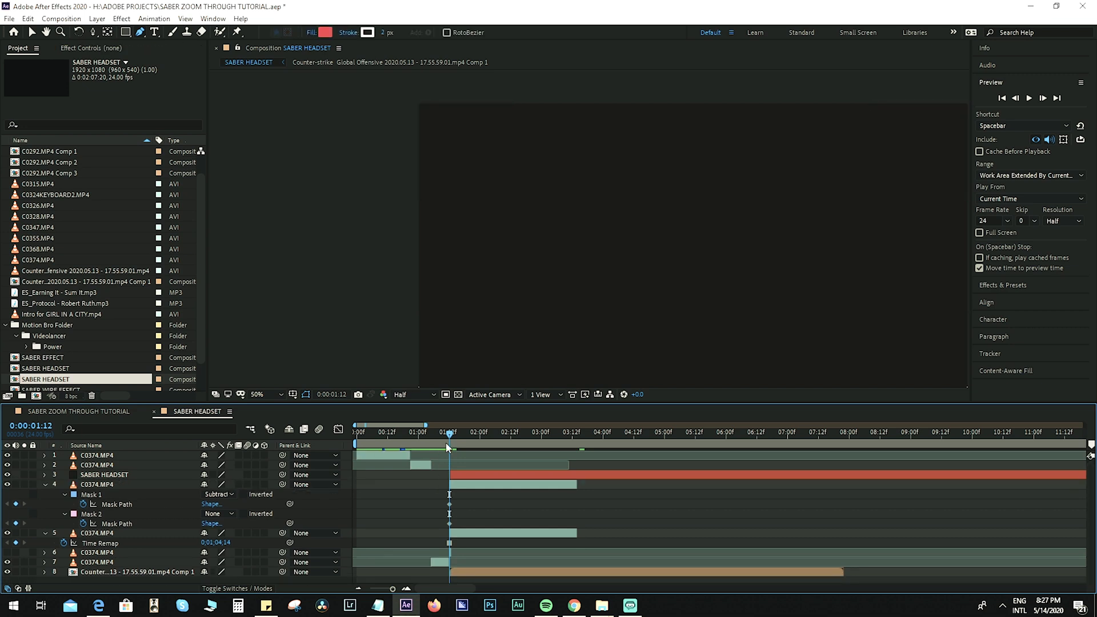
# Split the SABER HEADSET solid at 0:00:03:14, where the frozen layers end, and delete the part after it
pyautogui.moveTo(452, 435); pyautogui.dragTo(578, 441)
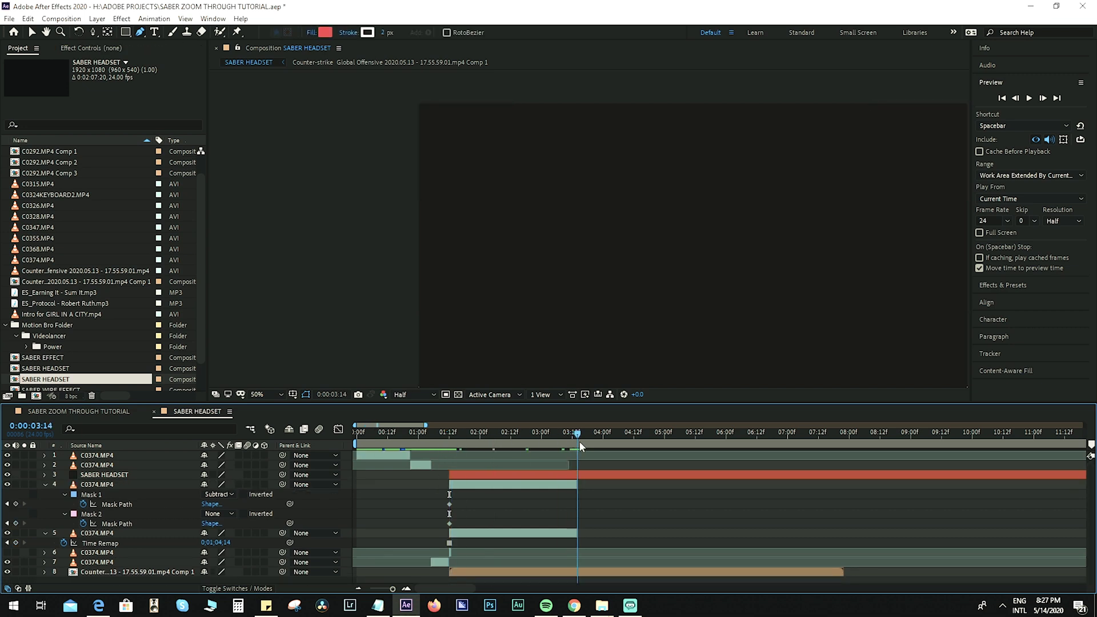
pyautogui.press('=')
pyautogui.click(563, 475)
pyautogui.hotkey('ctrl', 'shift', 'd')
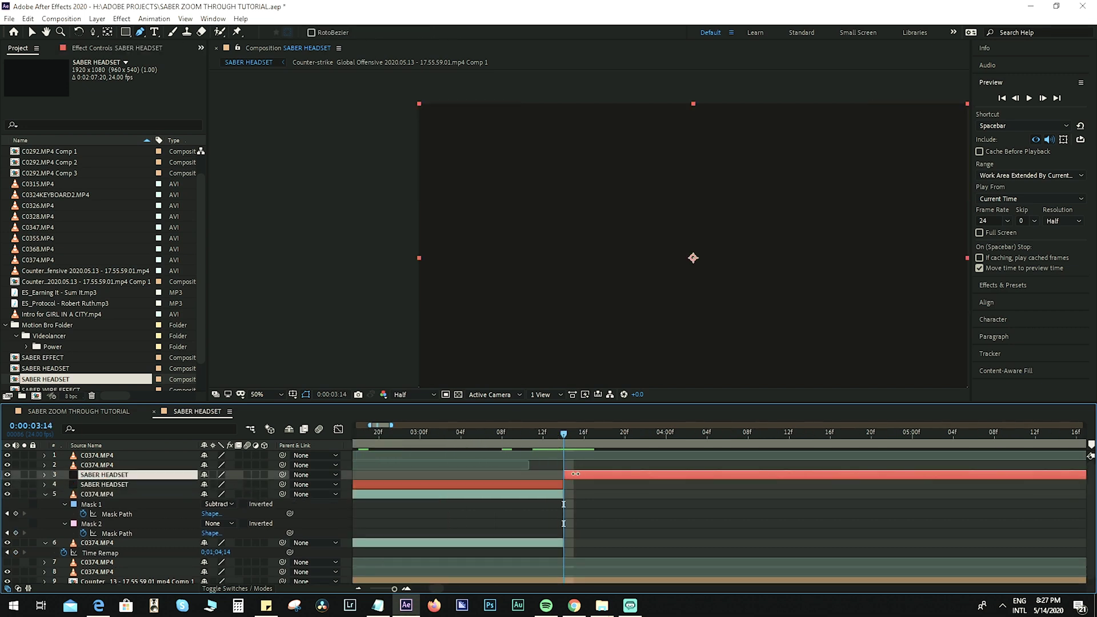
pyautogui.press('Delete')
pyautogui.press('-')
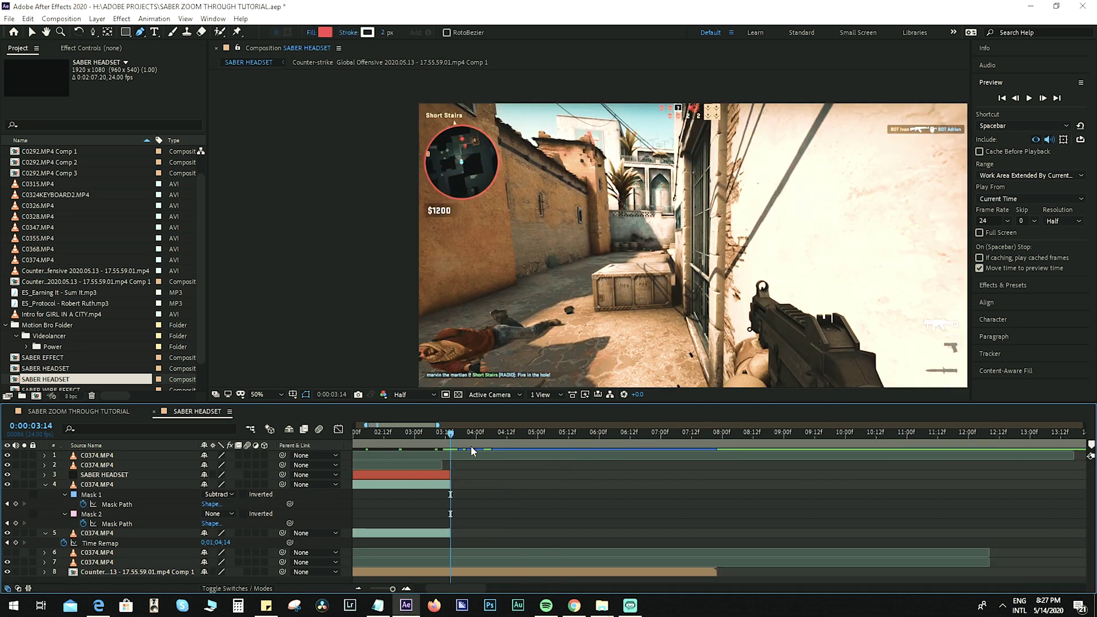
# Apply the Saber effect to the SABER HEADSET solid with the time indicator at 0:00:01:19
pyautogui.moveTo(449, 435); pyautogui.dragTo(467, 435)
pyautogui.click(473, 475)
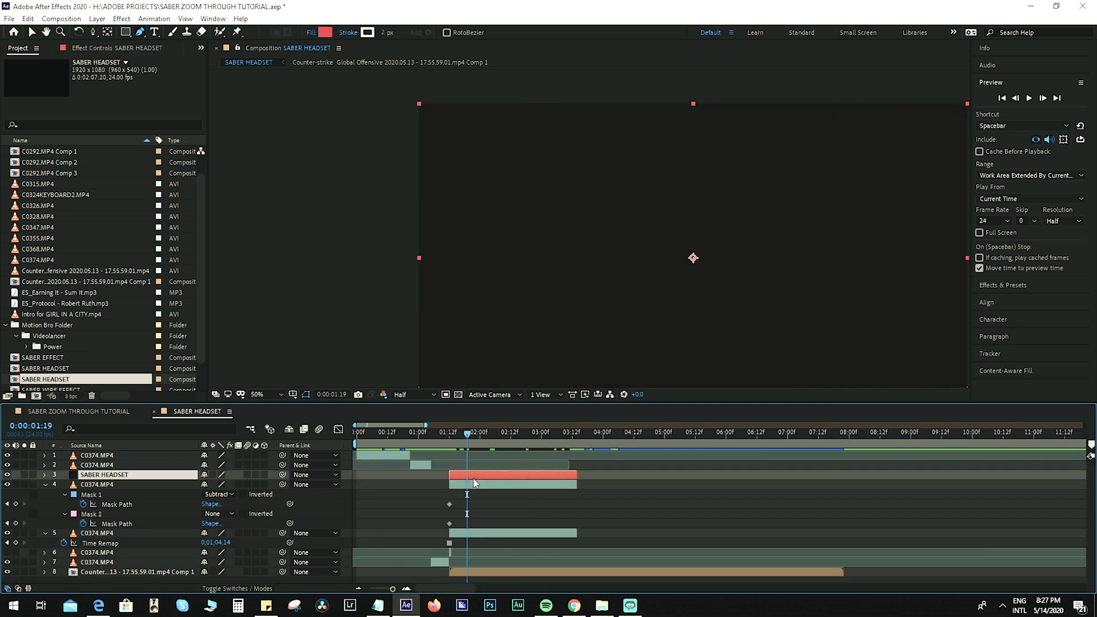
pyautogui.click(121, 19)
pyautogui.moveTo(151, 413)
pyautogui.click(293, 425)
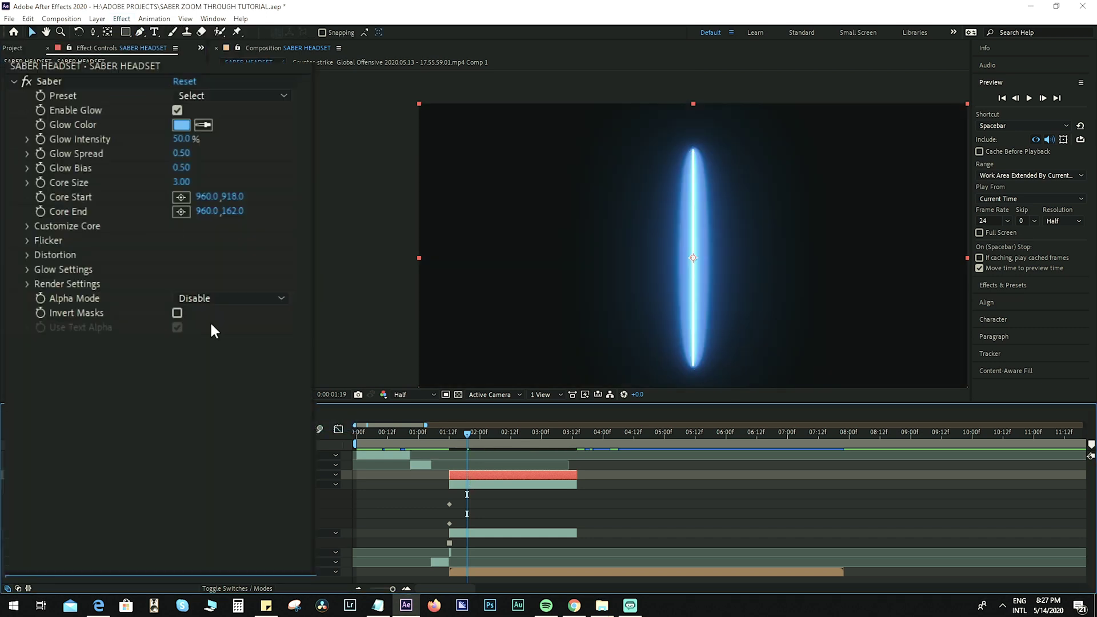
# Set Saber's Alpha Mode to Mask Glow and its Composite Settings to Transparent
pyautogui.click(210, 297)
pyautogui.click(211, 353)
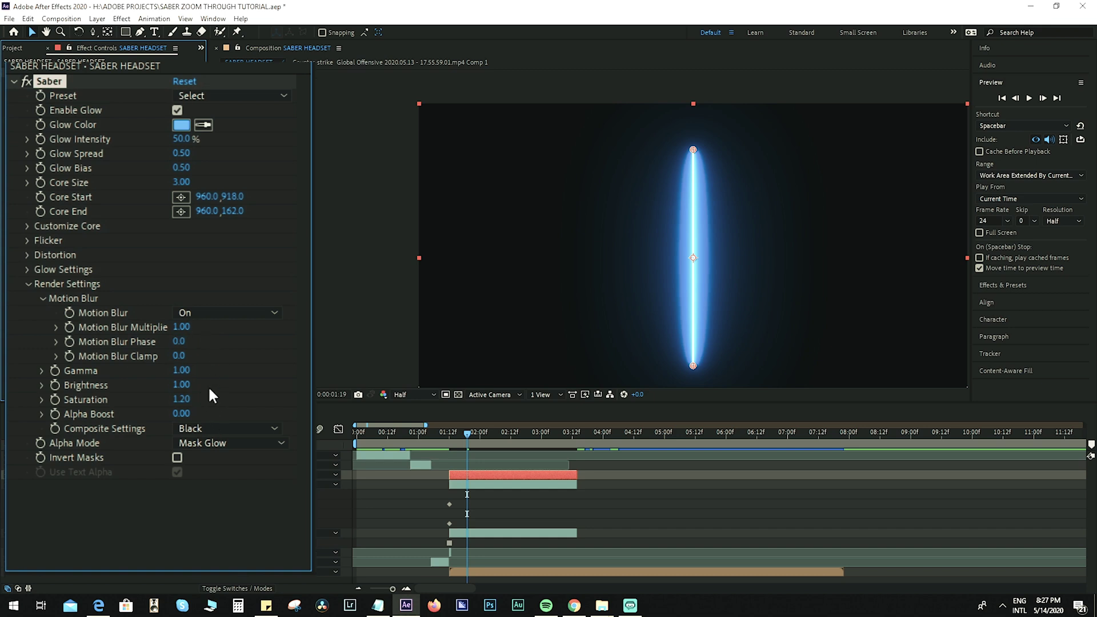
pyautogui.click(209, 428)
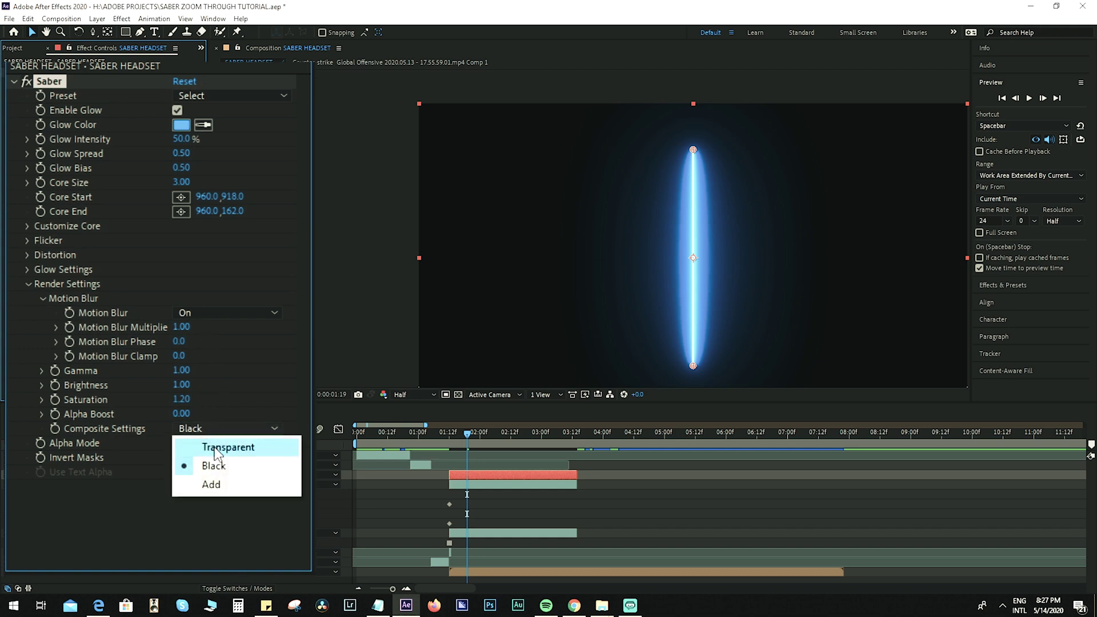
pyautogui.click(215, 451)
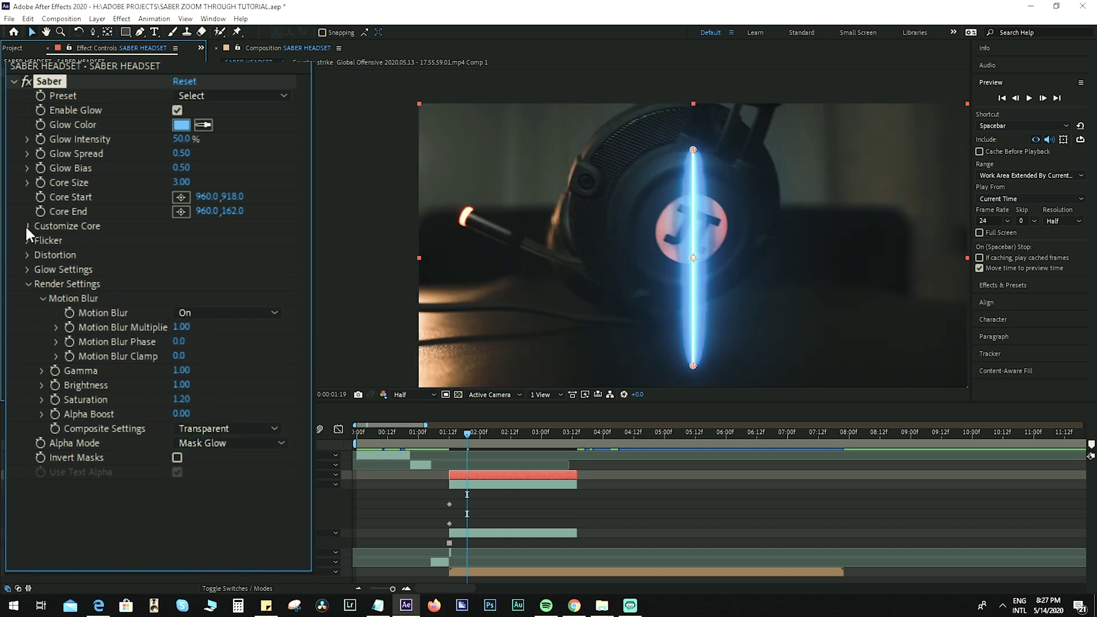
# Set the Saber Core Type to Layer Masks under Customize Core
pyautogui.click(26, 226)
pyautogui.click(194, 240)
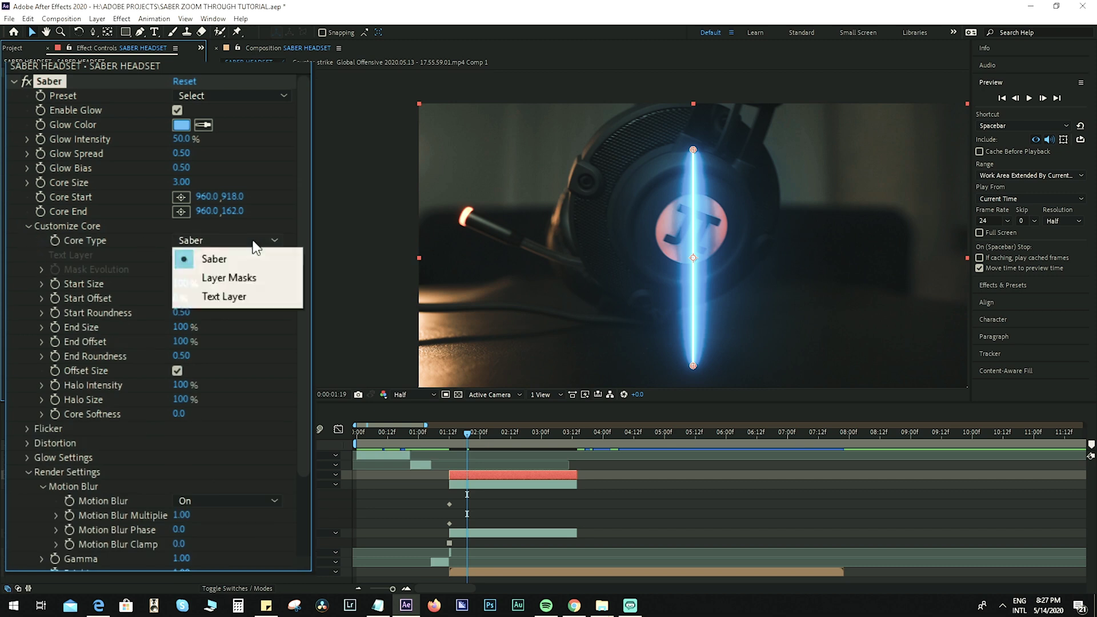
pyautogui.click(232, 279)
# Set the Saber preset to Electric and sample its Glow Color from the red headset logo
pyautogui.click(228, 95)
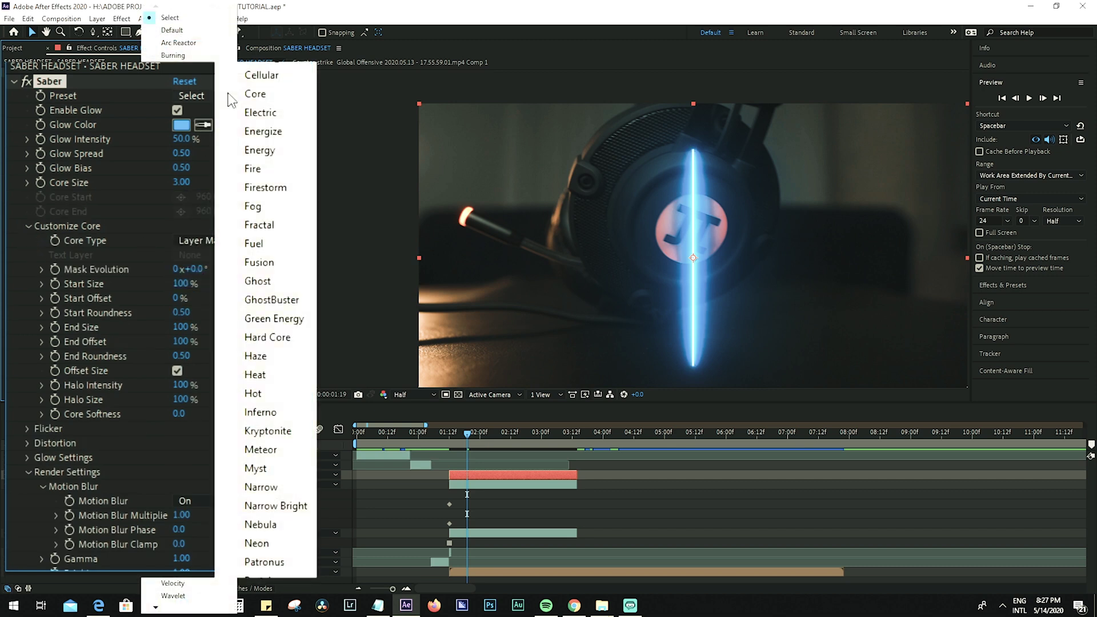
pyautogui.click(288, 112)
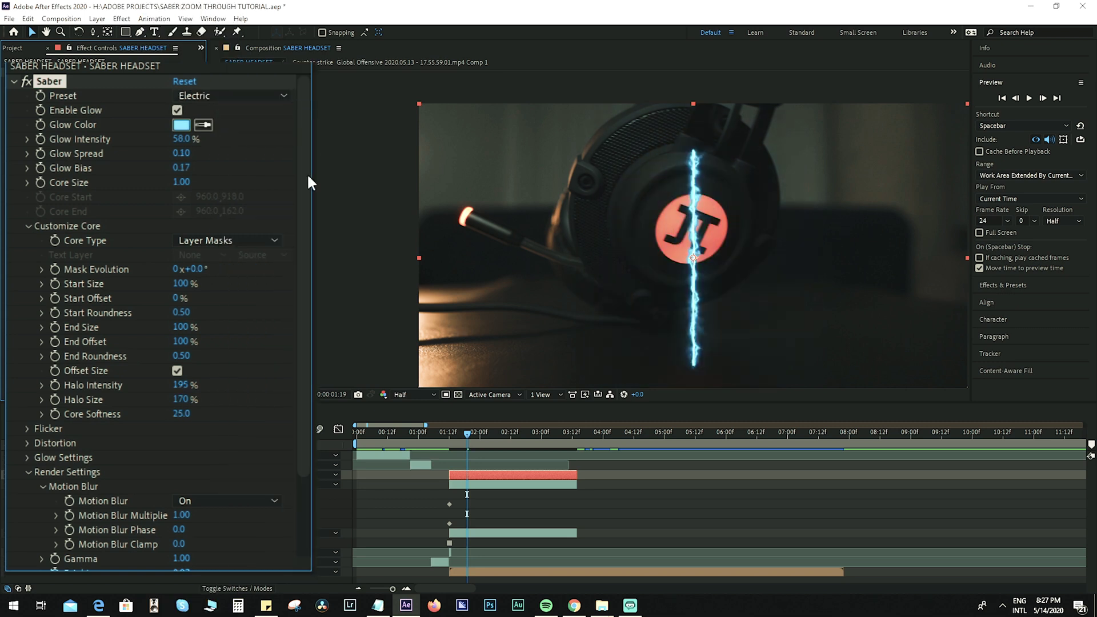
pyautogui.click(203, 126)
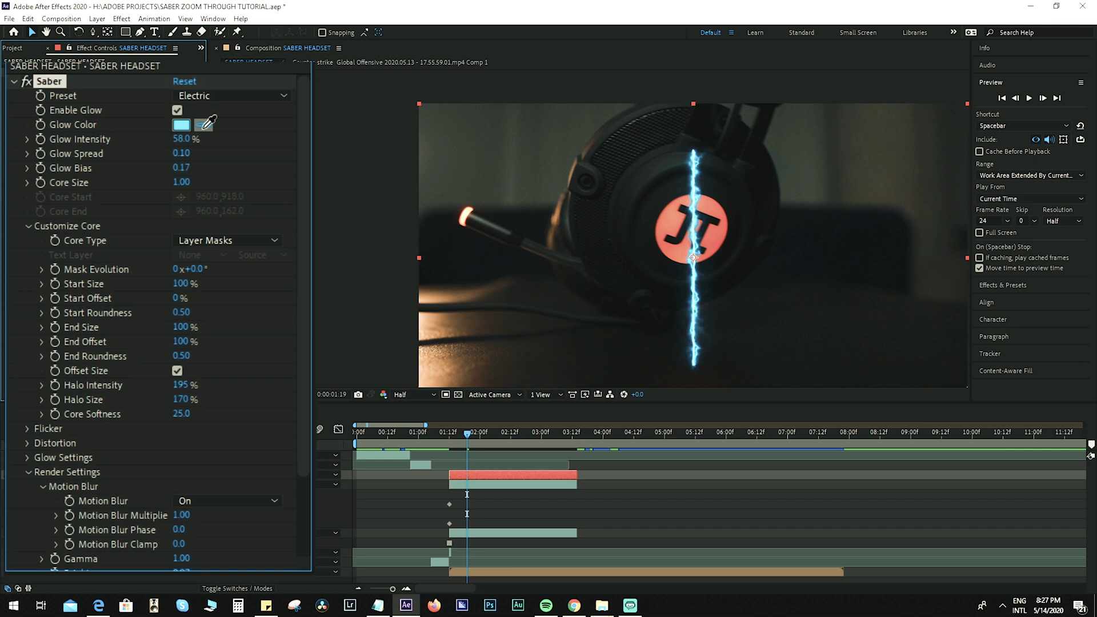
pyautogui.click(668, 219)
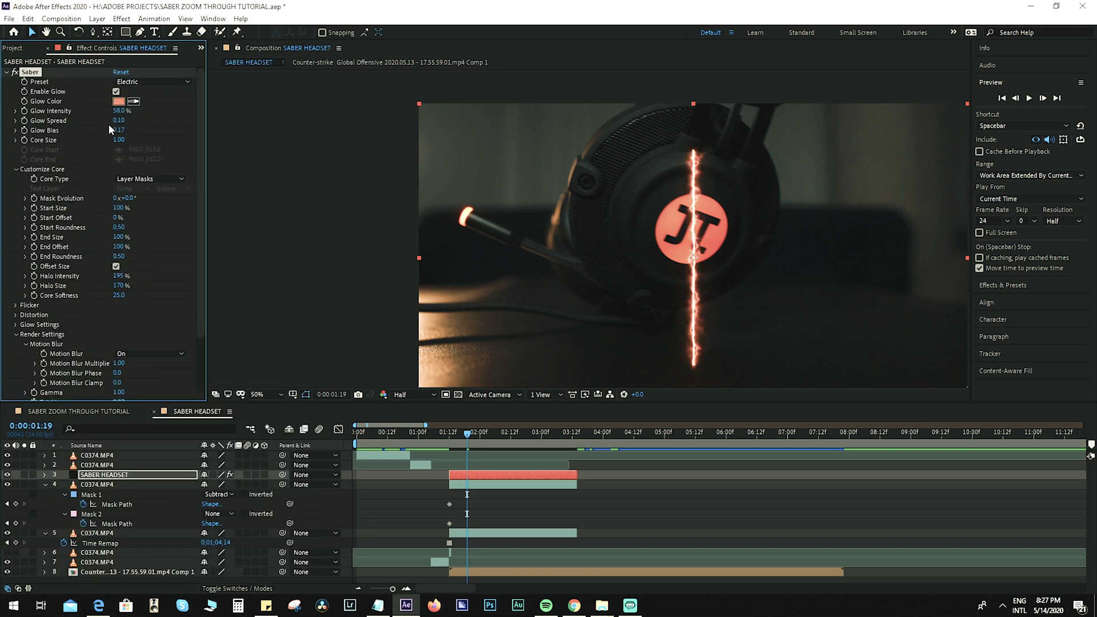
# Copy the logo's Mask 1 from the masked C0374.MP4 layer to the SABER HEADSET solid at 0:00:01:12
pyautogui.moveTo(470, 437); pyautogui.dragTo(451, 441)
pyautogui.click(460, 485)
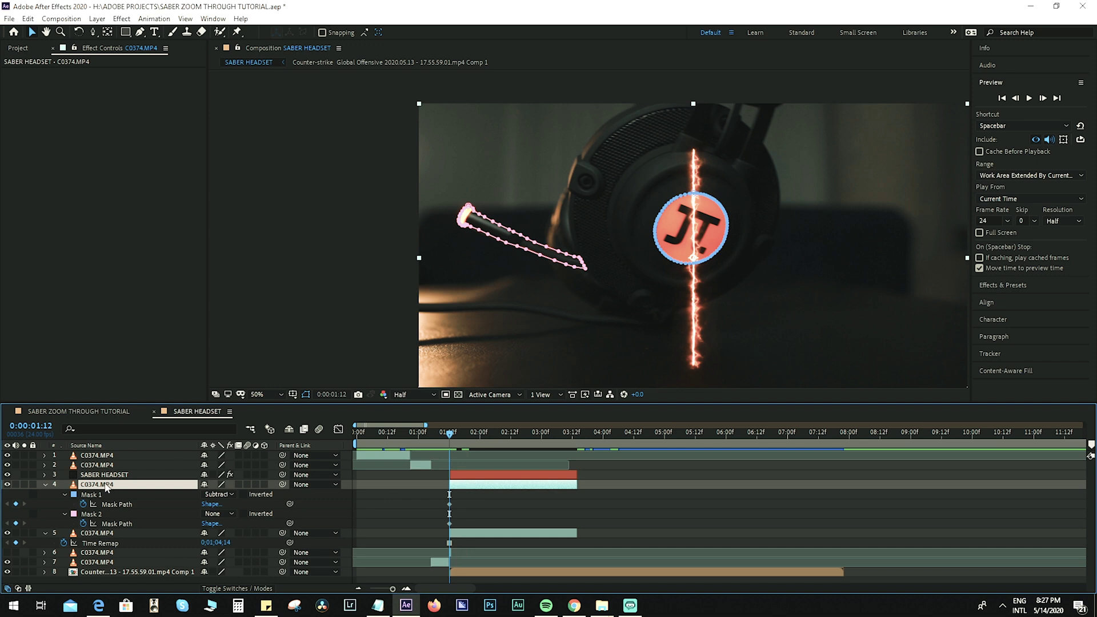
pyautogui.click(119, 495)
pyautogui.hotkey('ctrl', 'c')
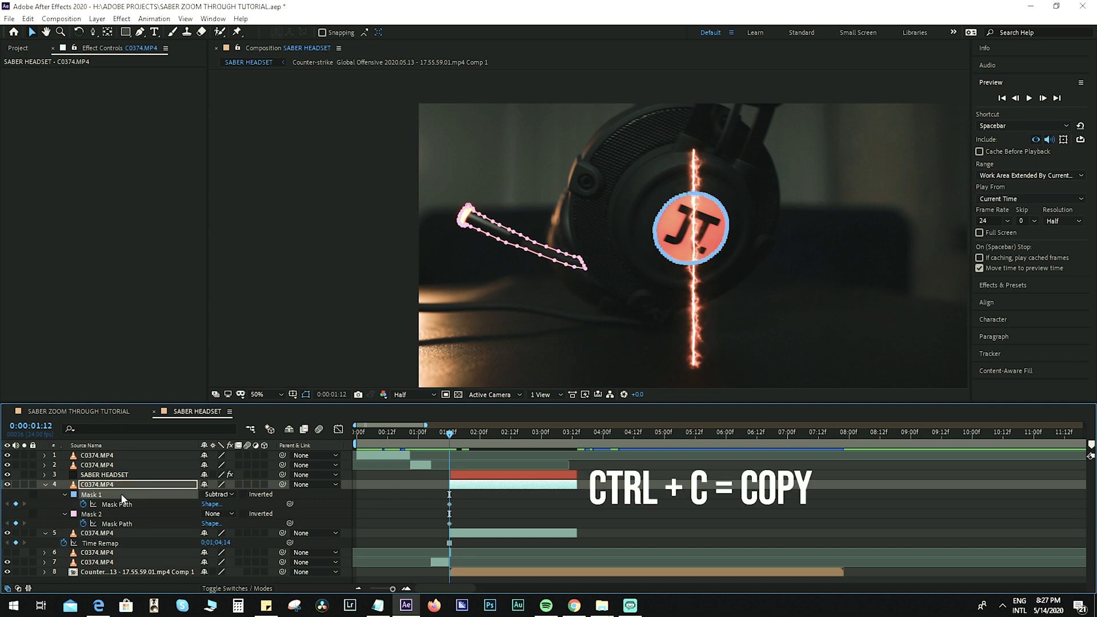
pyautogui.click(455, 473)
pyautogui.hotkey('ctrl', 'v')
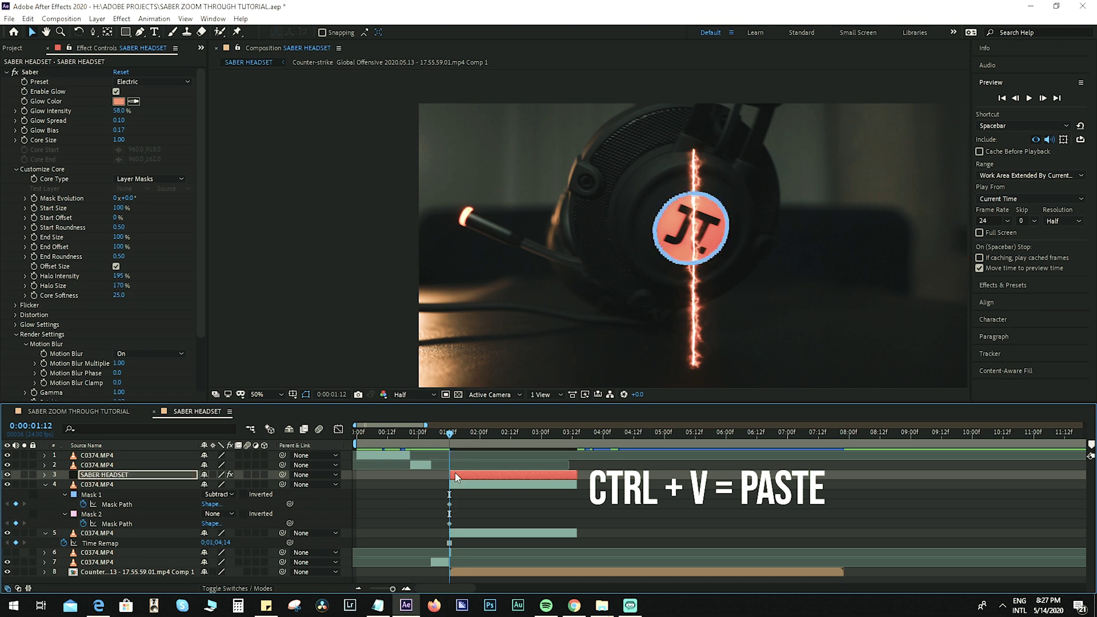
# Rename the SABER HEADSET solid to SABER HEADSET 1 and return to the composition view
pyautogui.click(456, 486)
pyautogui.click(59, 475)
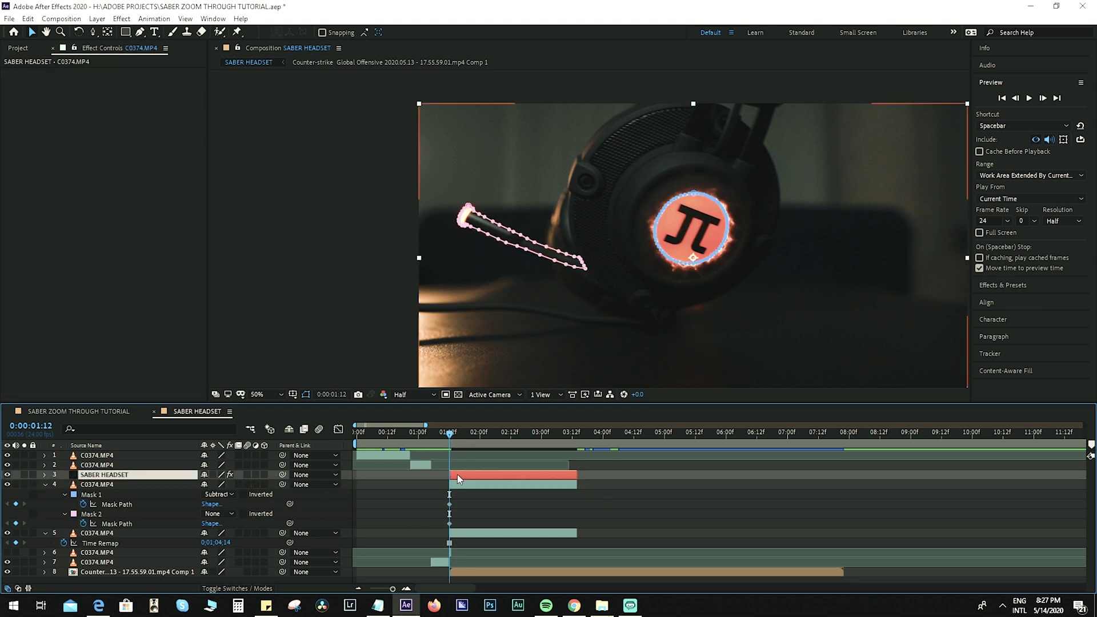
pyautogui.doubleClick(132, 479)
pyautogui.rightClick(132, 478)
pyautogui.click(153, 468)
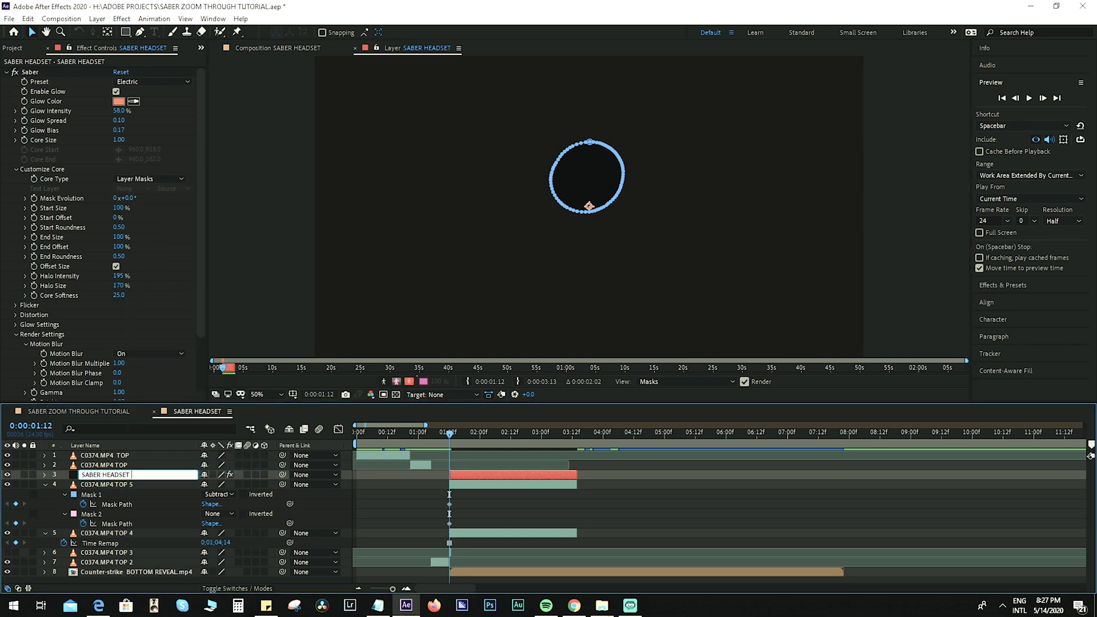
pyautogui.write('1')
pyautogui.press('Return')
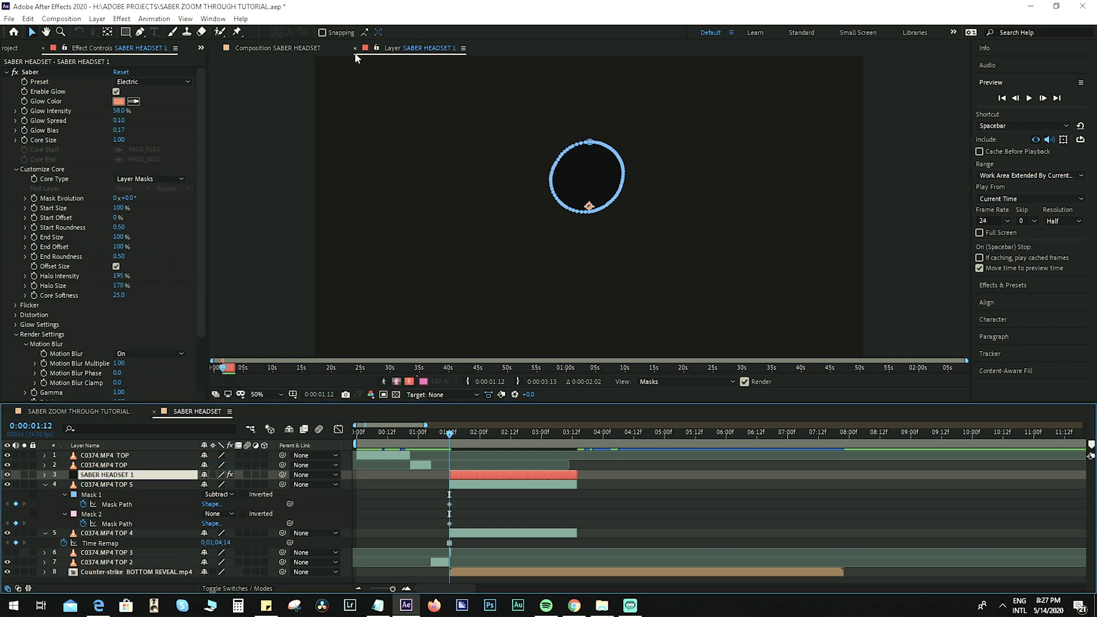
pyautogui.click(355, 48)
# Duplicate the SABER HEADSET 1 layer and delete Mask 1 from the duplicate
pyautogui.click(457, 486)
pyautogui.click(455, 474)
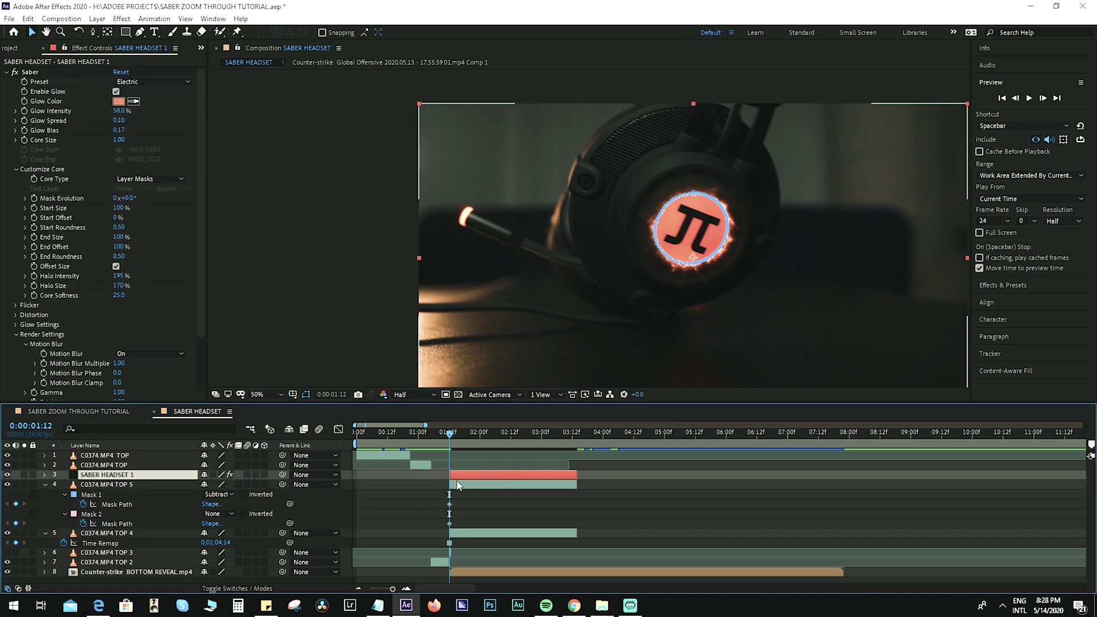
pyautogui.click(457, 484)
pyautogui.click(461, 465)
pyautogui.click(464, 477)
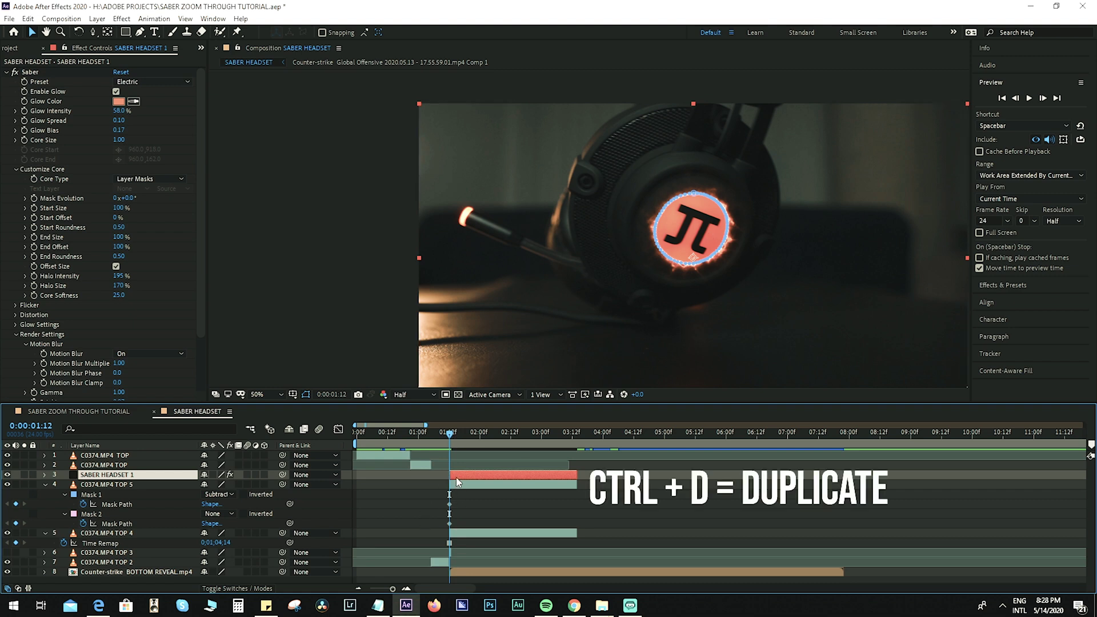
pyautogui.hotkey('ctrl', 'd')
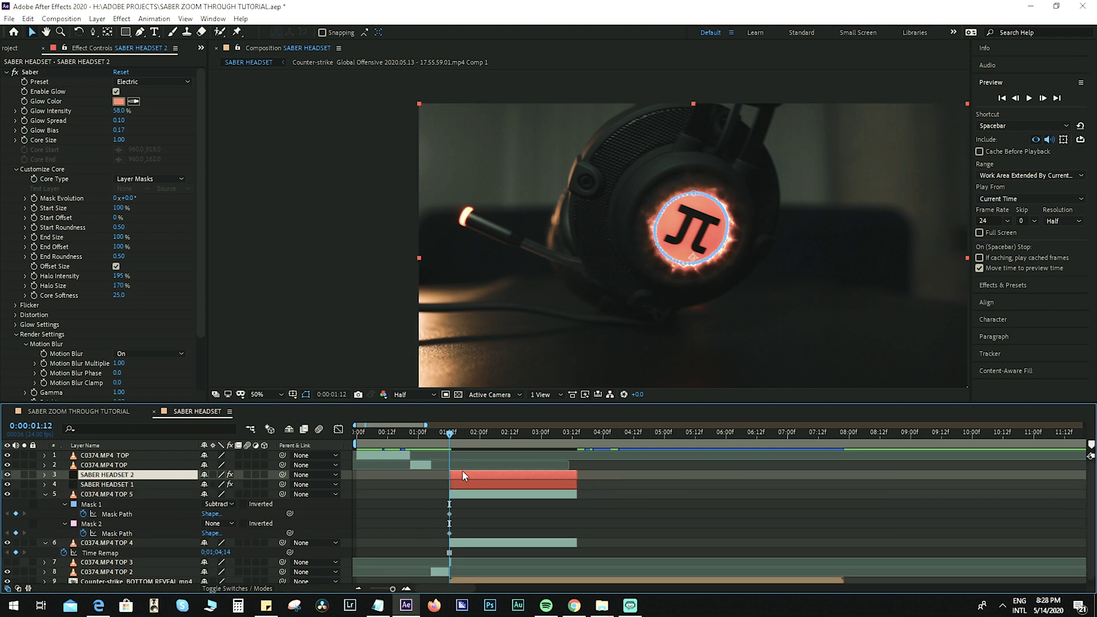
pyautogui.press('m')
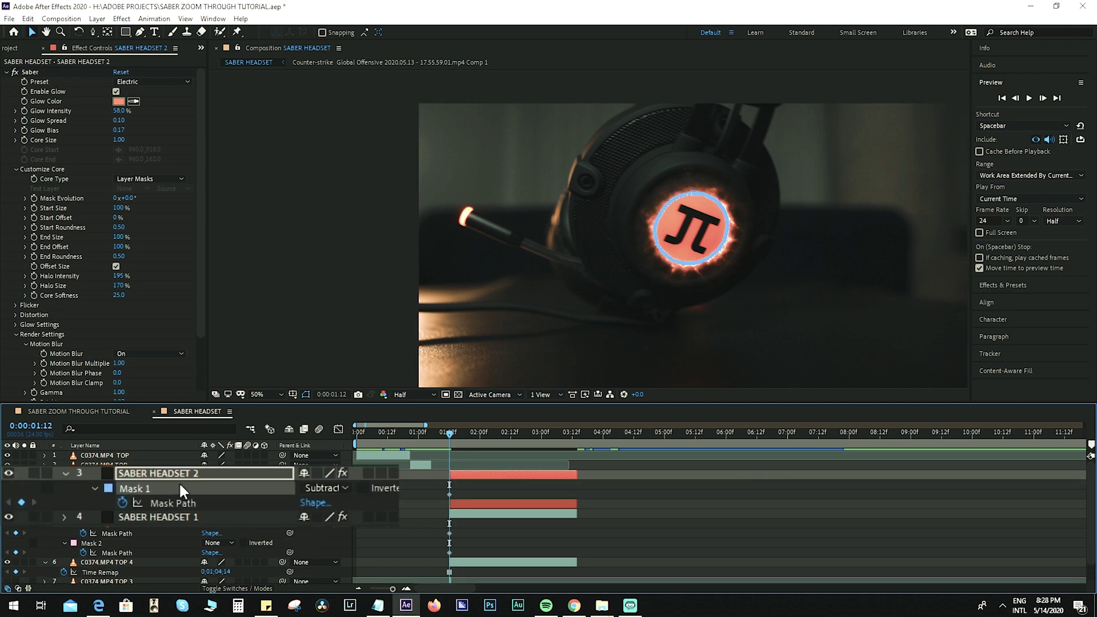
pyautogui.press('Delete')
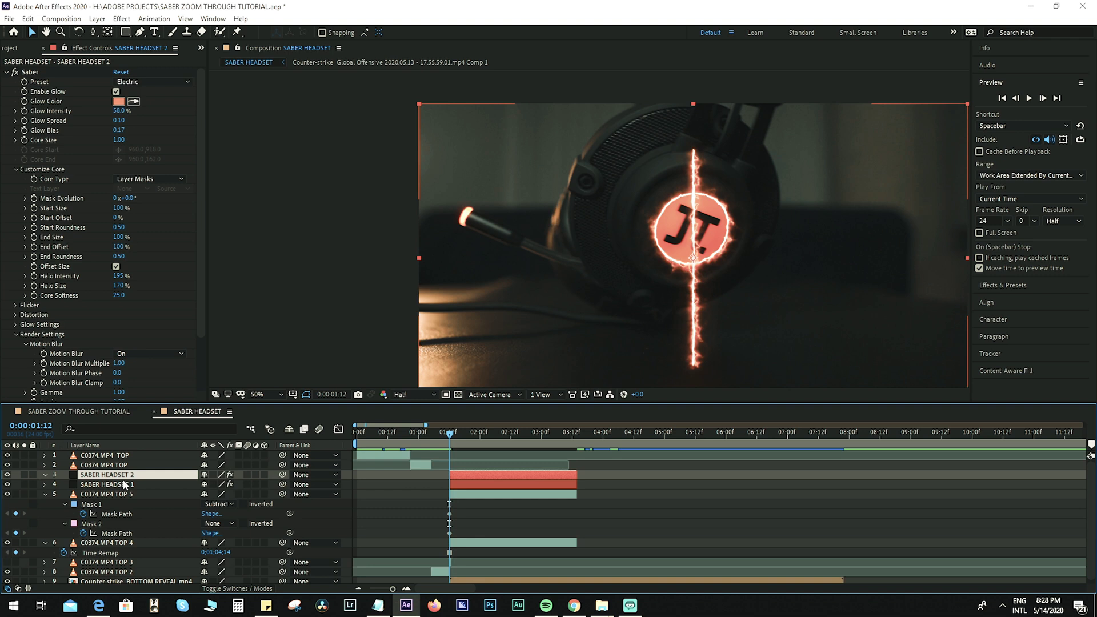
# Copy the microphone's Mask 2 from C0374.MP4 TOP 5 to SABER HEADSET 2 and hide the mask outlines in the viewer
pyautogui.click(460, 495)
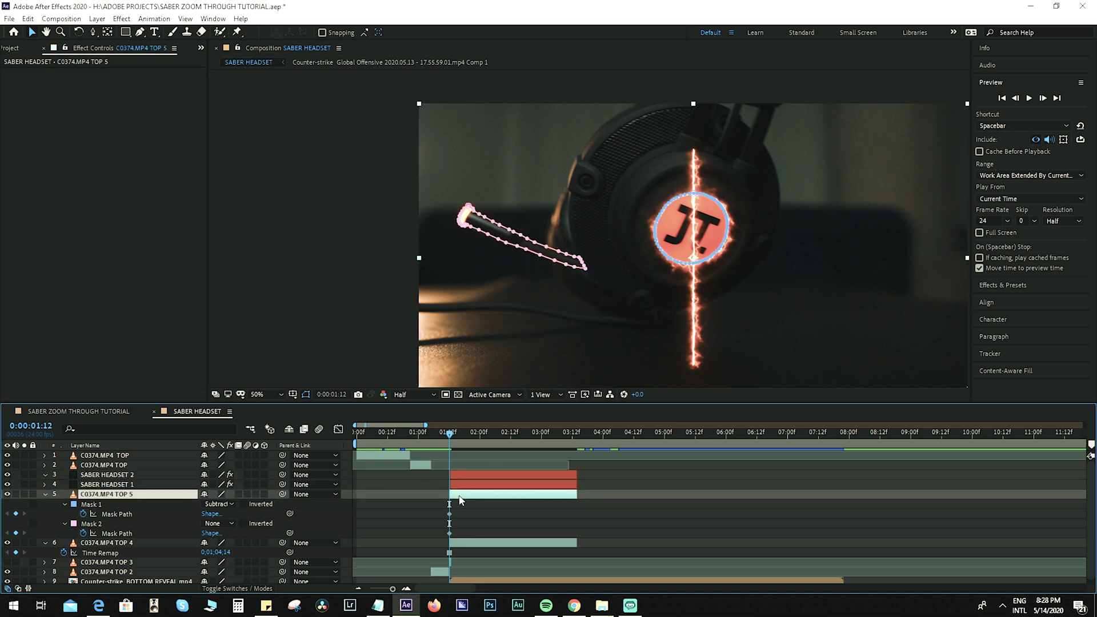
pyautogui.click(99, 526)
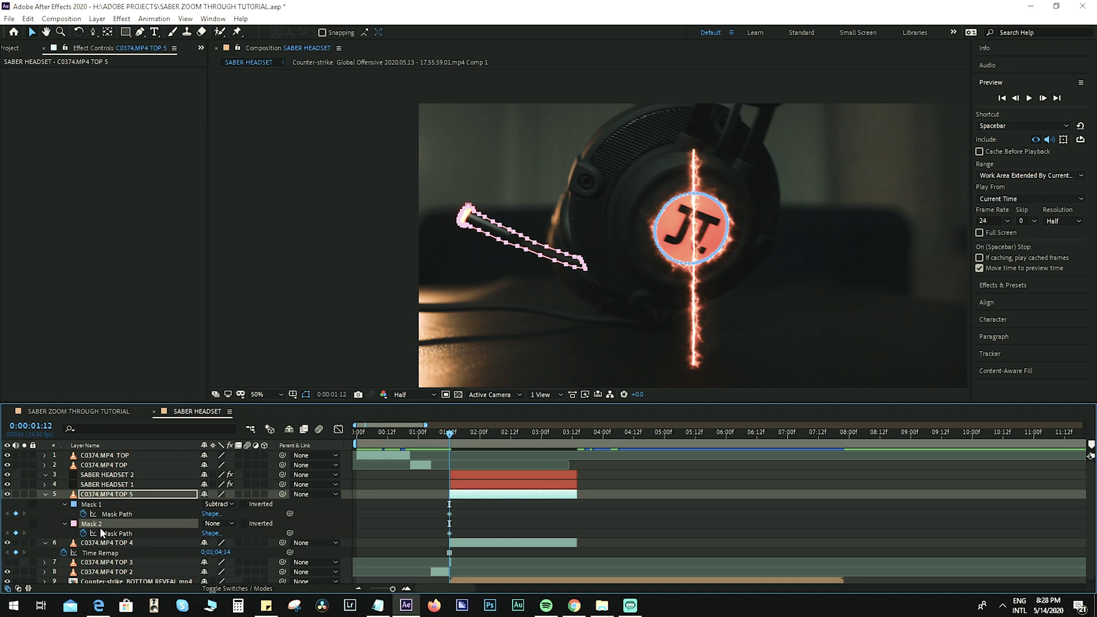
pyautogui.click(464, 475)
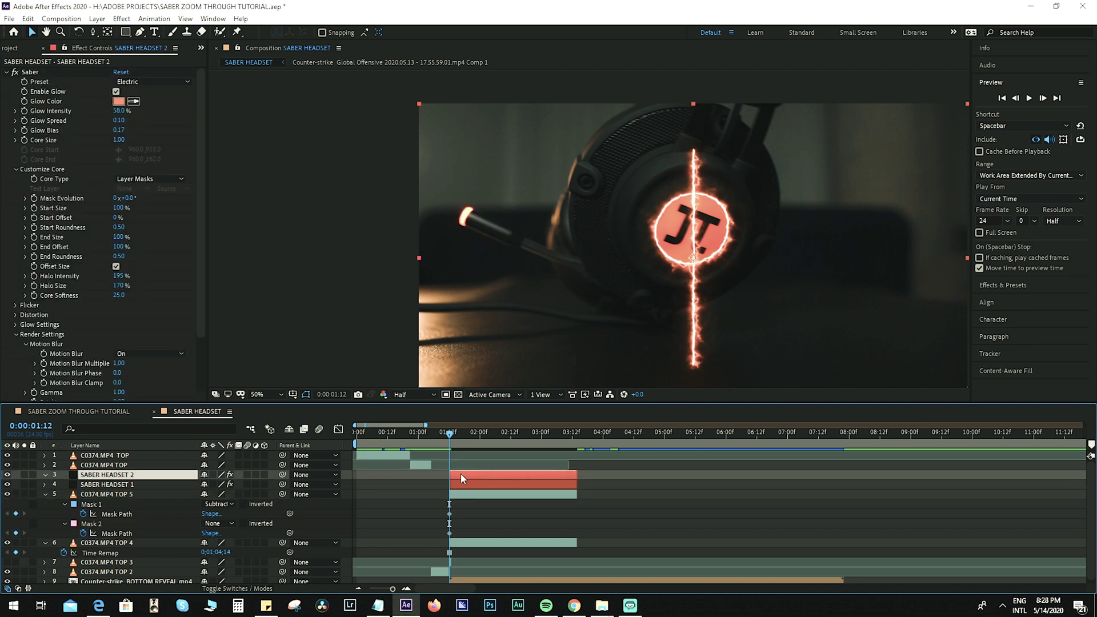
pyautogui.hotkey('ctrl', 'v')
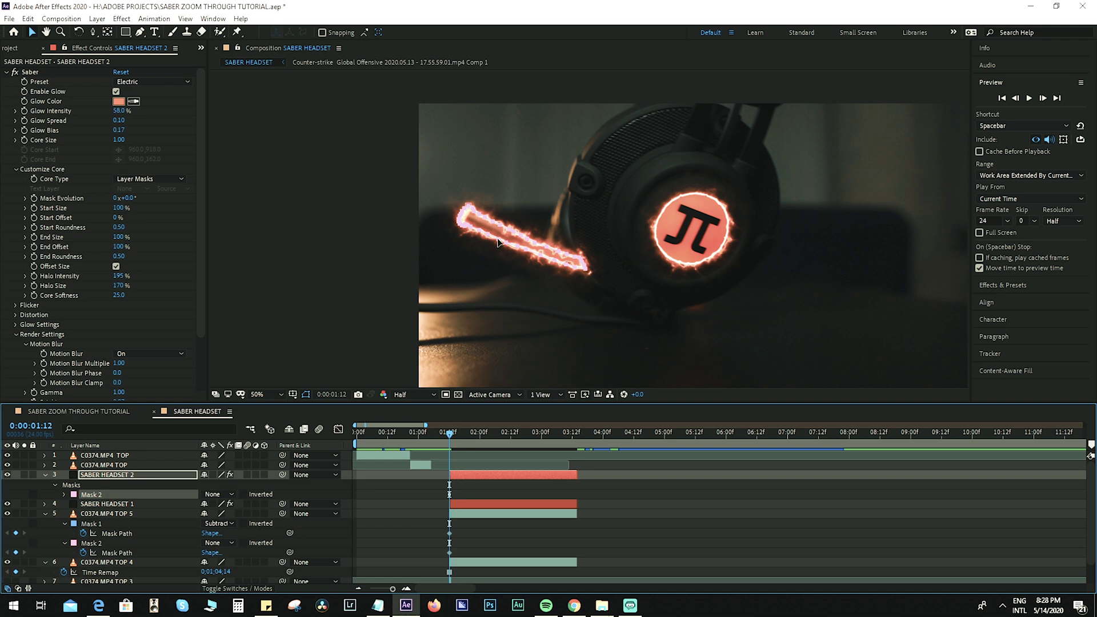
pyautogui.click(457, 481)
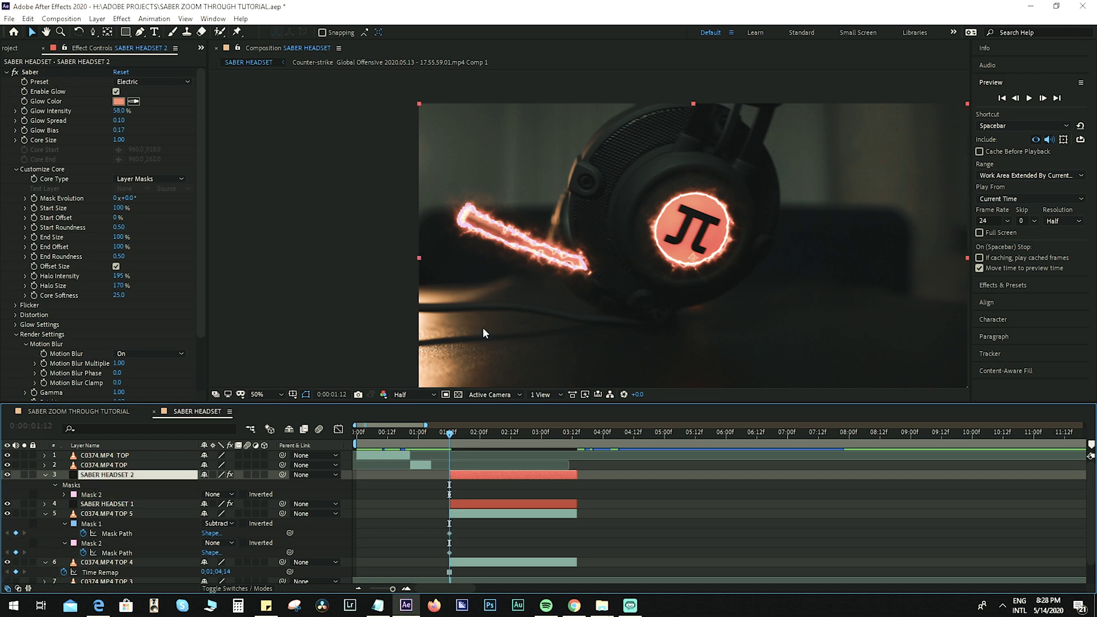
pyautogui.click(306, 394)
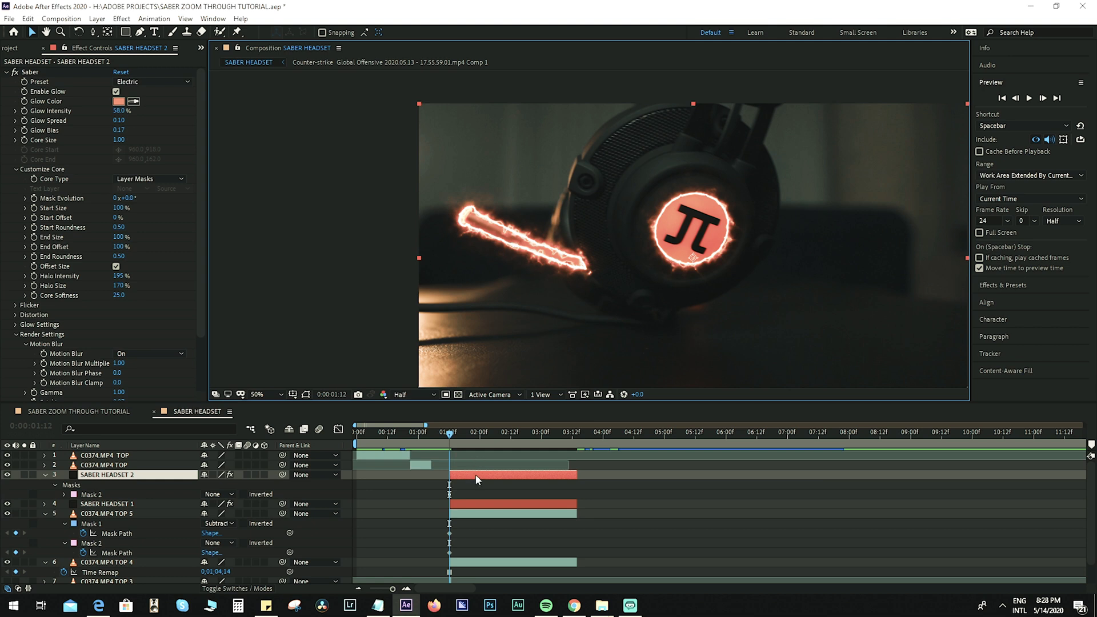
# Change the Saber Glow Color of SABER HEADSET 2 to pink, hex DD55E5
pyautogui.click(134, 101)
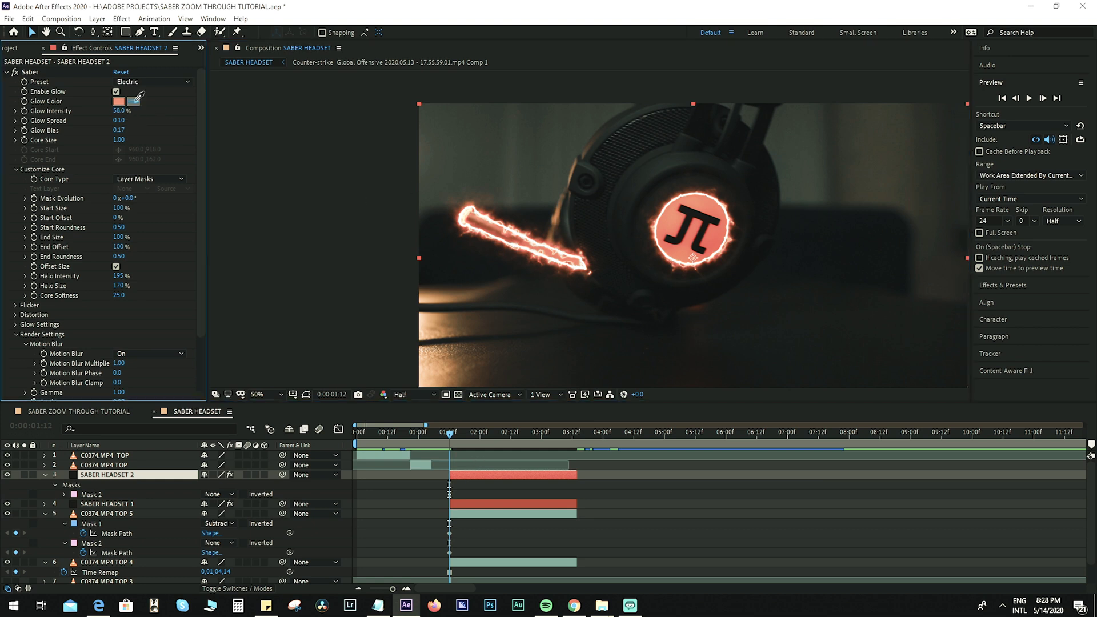
pyautogui.click(119, 101)
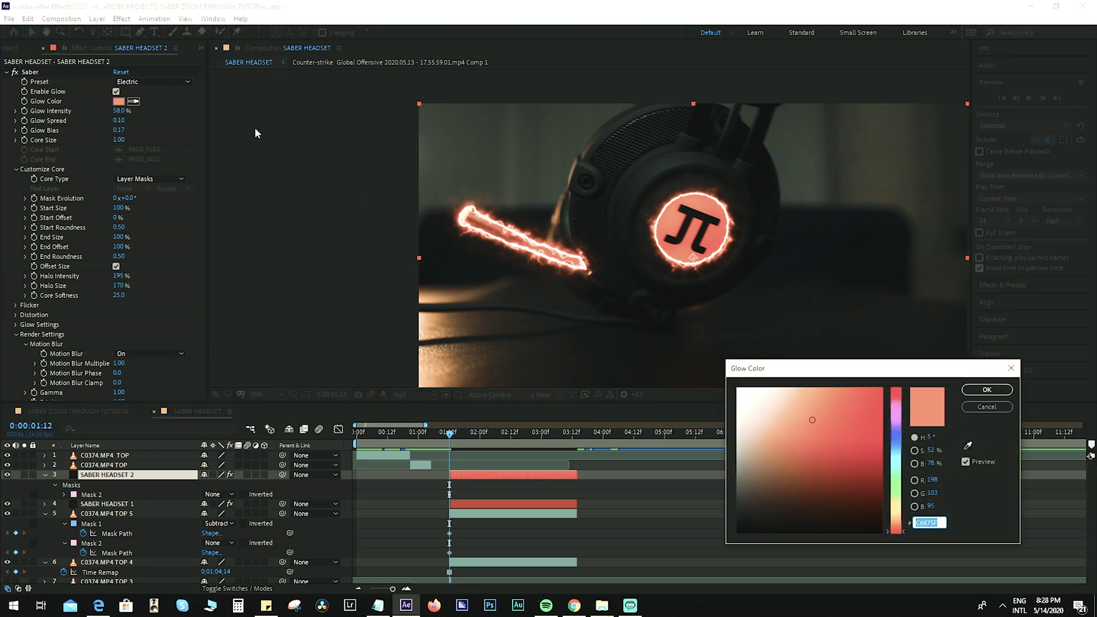
pyautogui.click(890, 412)
pyautogui.click(827, 402)
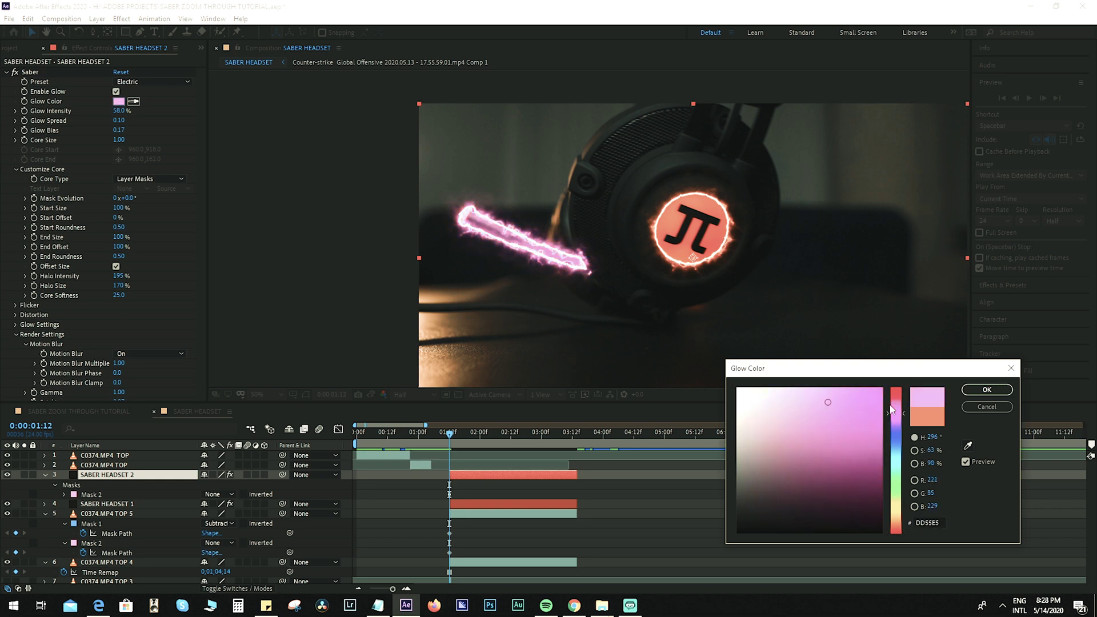
pyautogui.click(986, 389)
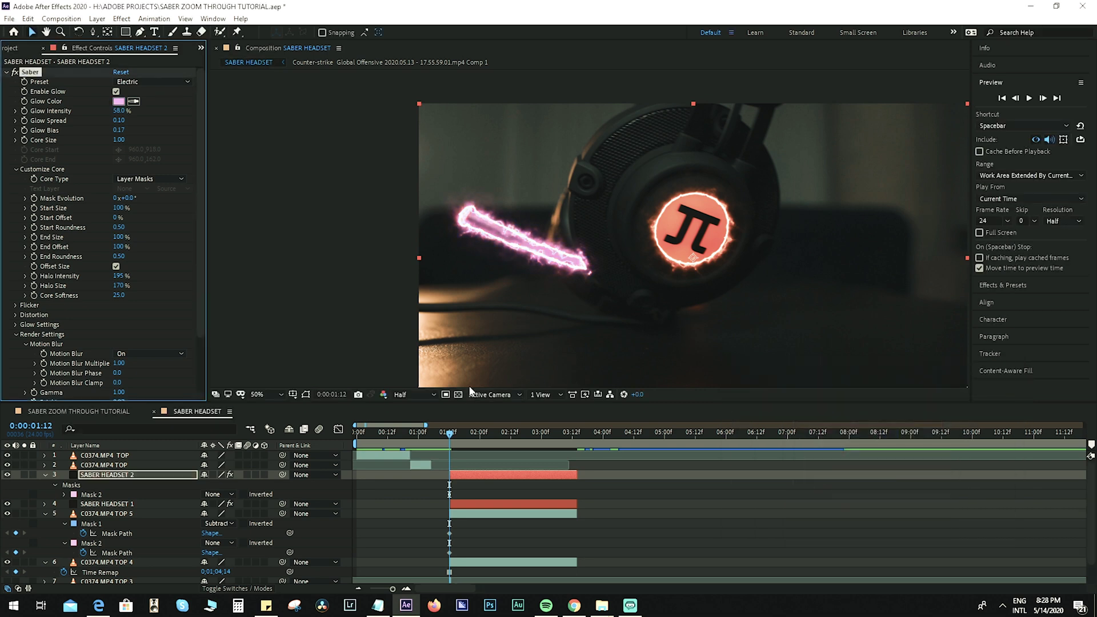
# Enable keyframing for Start Size, End Size and End Offset on SABER HEADSET 1 at 0:00:01:12 and reveal its keyframes
pyautogui.click(483, 437)
pyautogui.moveTo(483, 437); pyautogui.dragTo(449, 441)
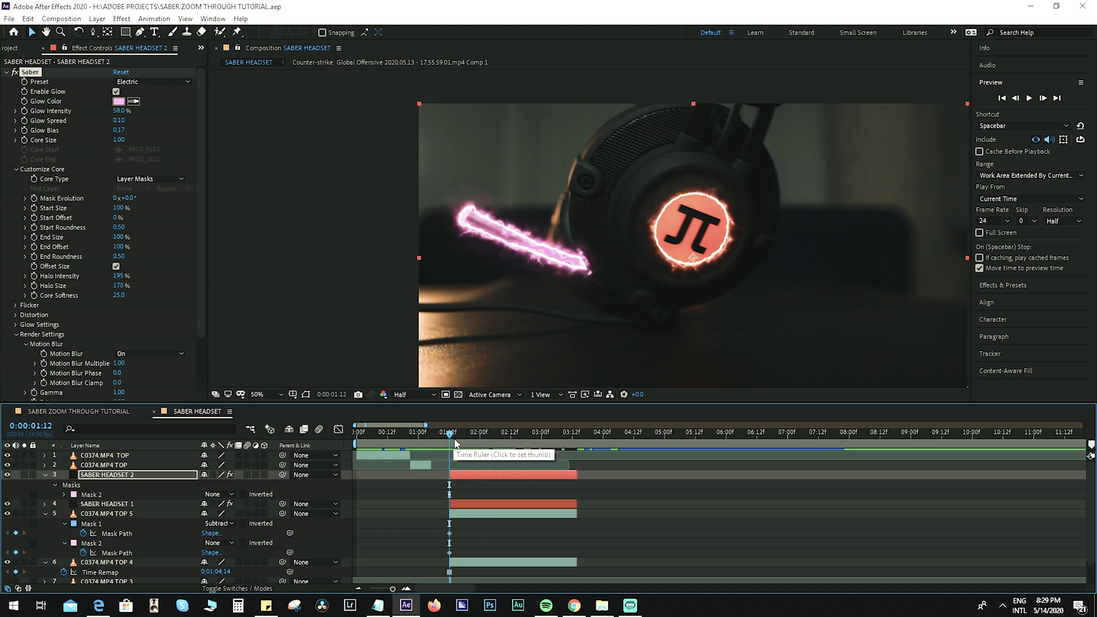
pyautogui.click(457, 505)
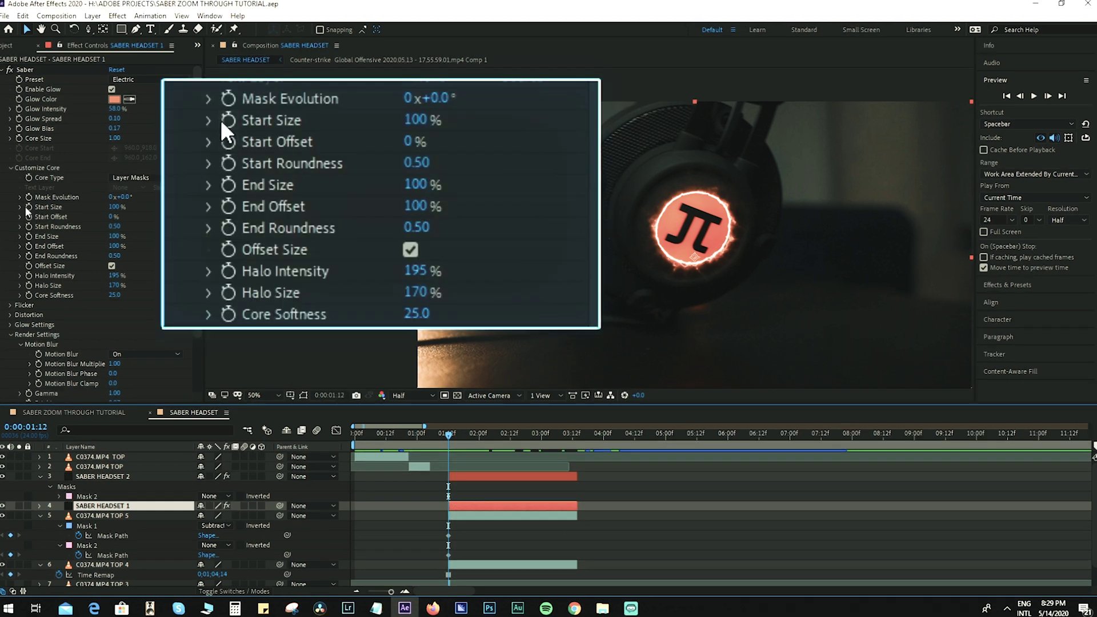
pyautogui.click(28, 207)
pyautogui.click(28, 236)
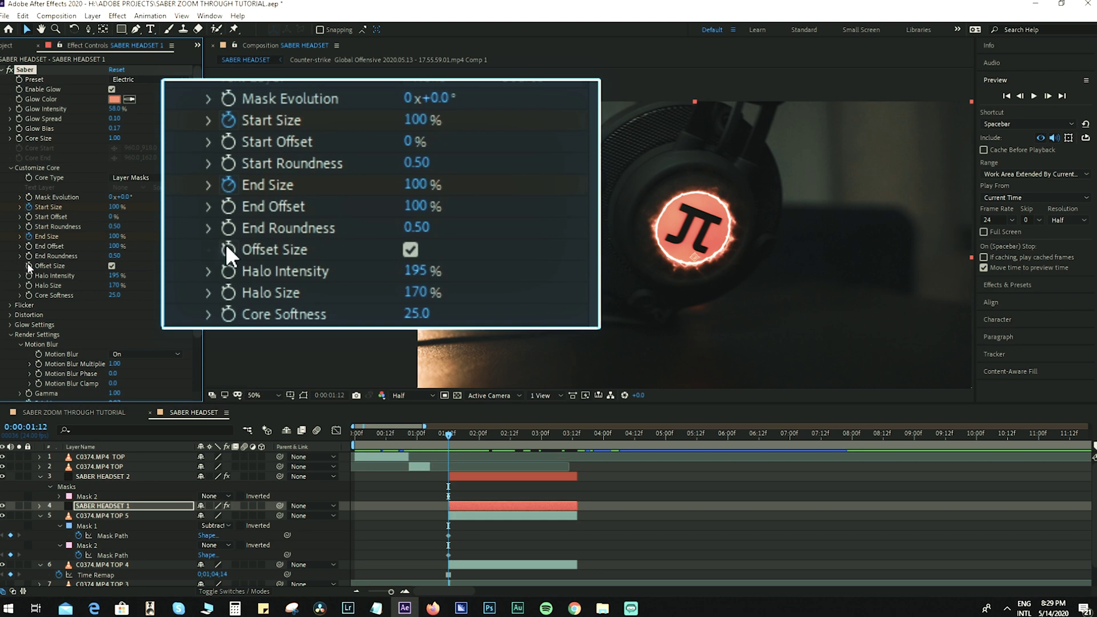
pyautogui.click(28, 246)
pyautogui.press('u')
pyautogui.moveTo(451, 438)
pyautogui.mouseDown()
pyautogui.moveTo(488, 446)
pyautogui.moveTo(448, 443)
pyautogui.mouseUp()
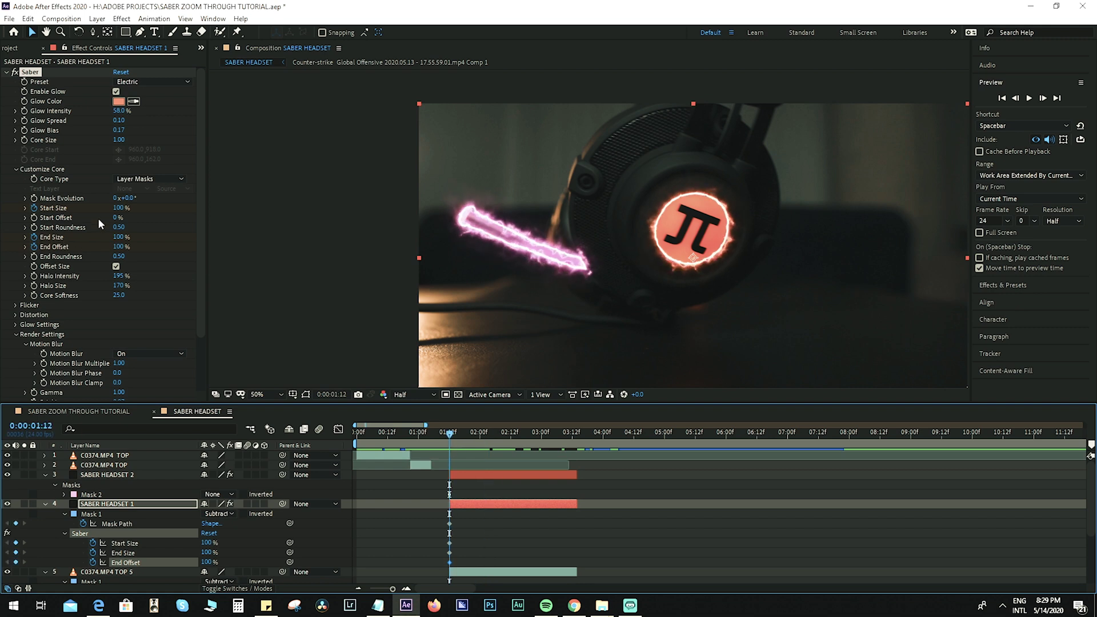
# Set Start Size, End Size and End Offset of SABER HEADSET 1 to 0% at 0:00:01:12
pyautogui.click(119, 206)
pyautogui.click(118, 206)
pyautogui.write('0')
pyautogui.press('Return')
pyautogui.click(120, 236)
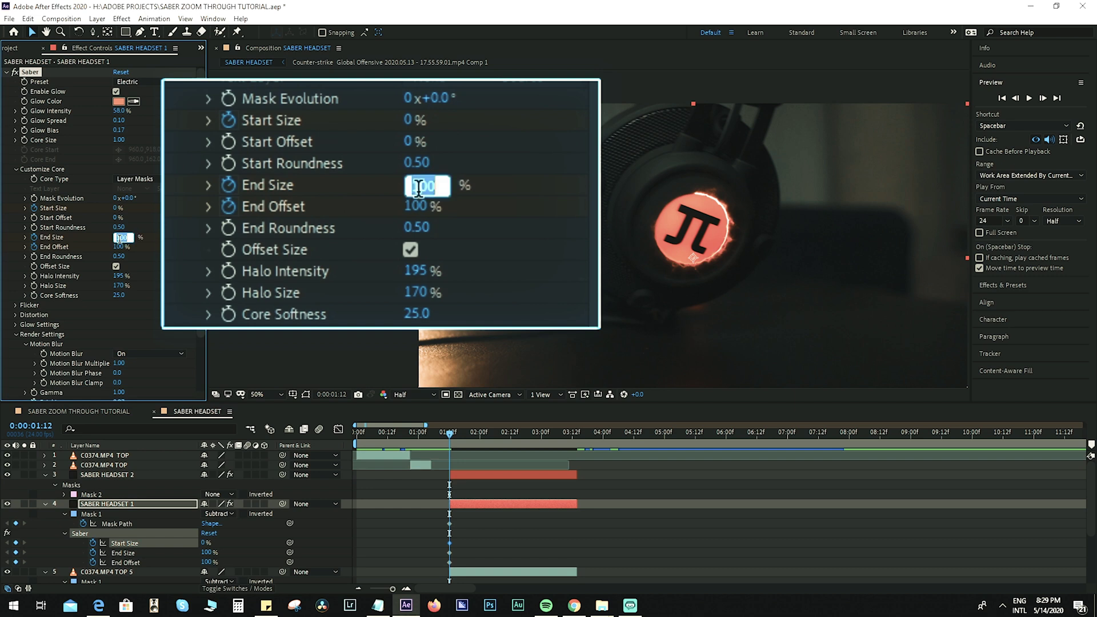
pyautogui.write('0')
pyautogui.press('Return')
pyautogui.click(118, 246)
pyautogui.write('0')
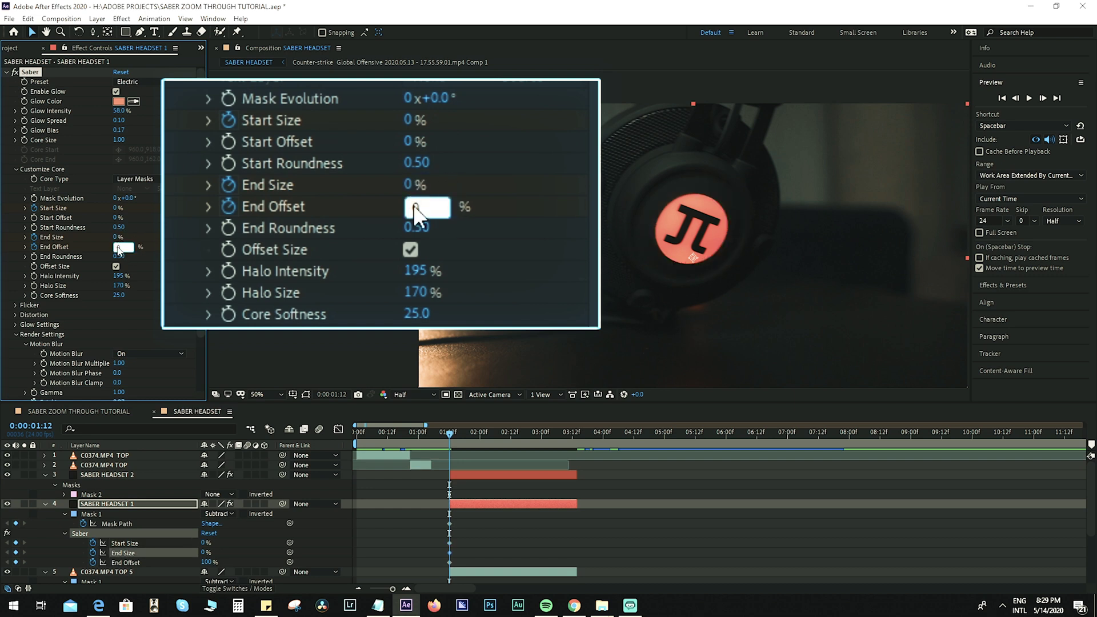
pyautogui.press('Return')
# Set Start Size, End Size and End Offset of SABER HEADSET 1 to 100% at 0:00:02:04
pyautogui.moveTo(449, 437); pyautogui.dragTo(490, 438)
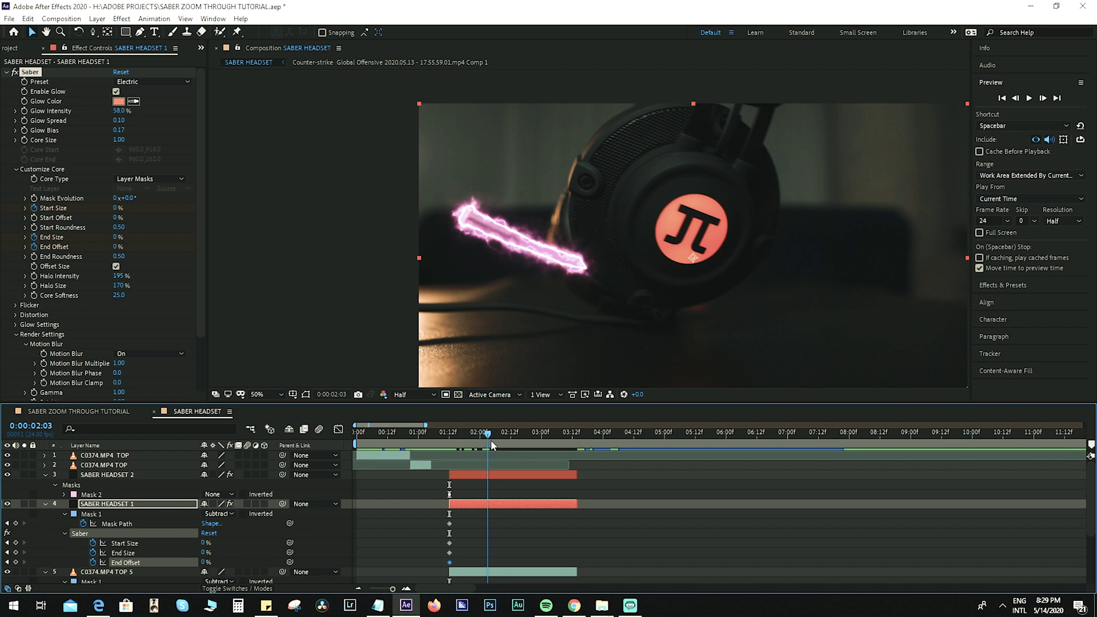
pyautogui.click(117, 208)
pyautogui.write('100')
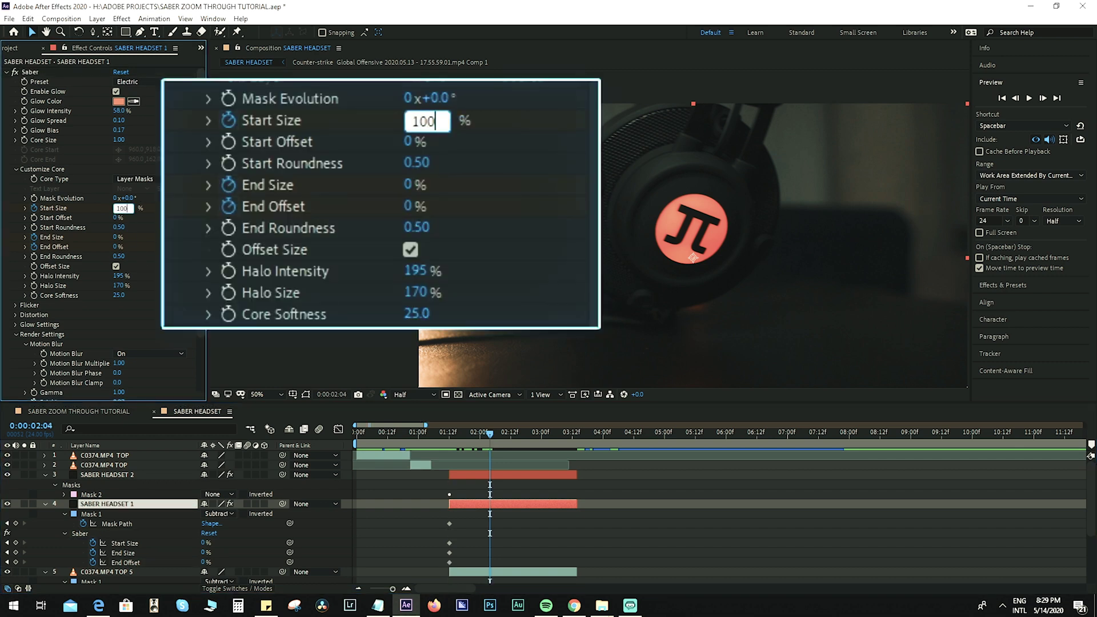
pyautogui.press('Return')
pyautogui.click(116, 237)
pyautogui.write('100')
pyautogui.press('Return')
pyautogui.click(116, 266)
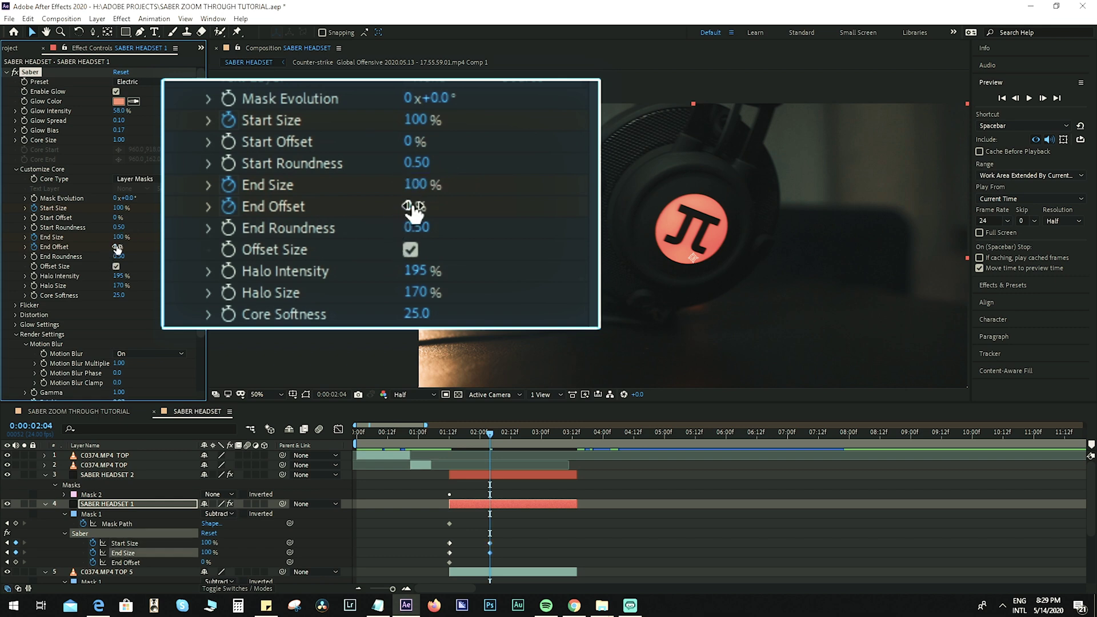
pyautogui.click(117, 246)
pyautogui.write('100')
pyautogui.press('Return')
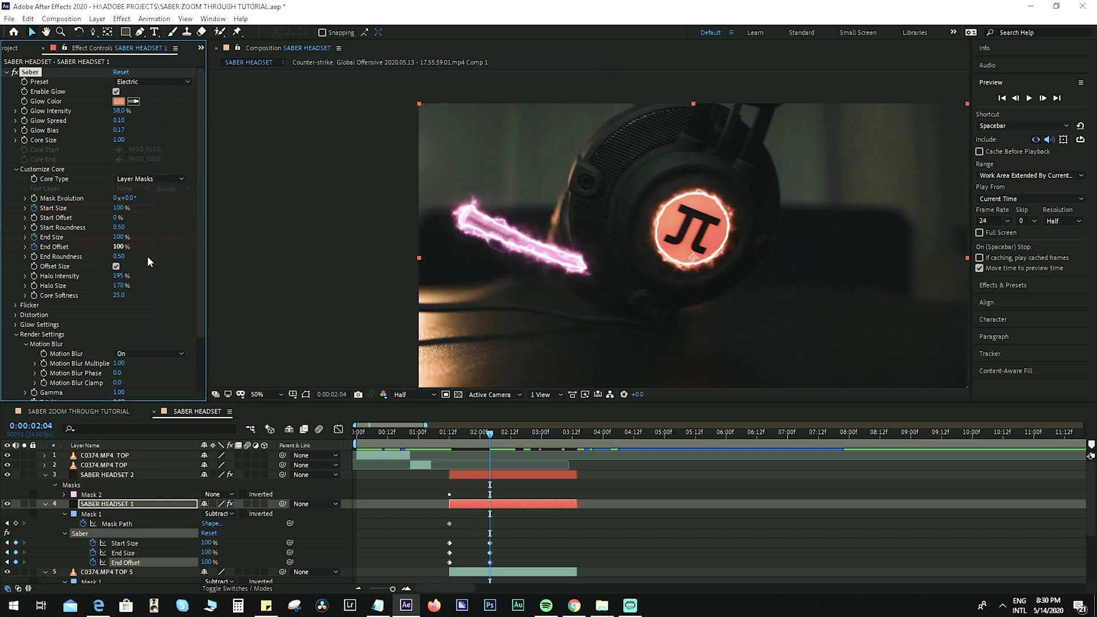
# Move the ending Start Size, End Size and End Offset keyframes of SABER HEADSET 1 to 0:00:02:10 and preview the animation
pyautogui.moveTo(494, 439); pyautogui.dragTo(438, 443)
pyautogui.press('space')
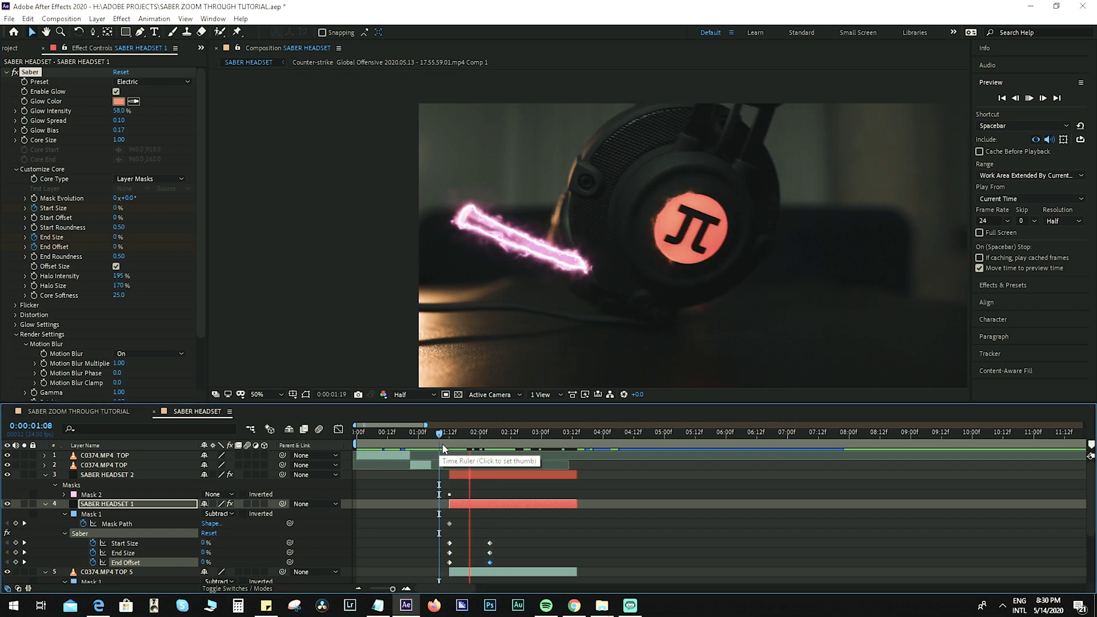
pyautogui.press('space')
pyautogui.moveTo(539, 440); pyautogui.dragTo(460, 446)
pyautogui.moveTo(483, 546); pyautogui.dragTo(505, 564)
pyautogui.moveTo(460, 447); pyautogui.dragTo(415, 444)
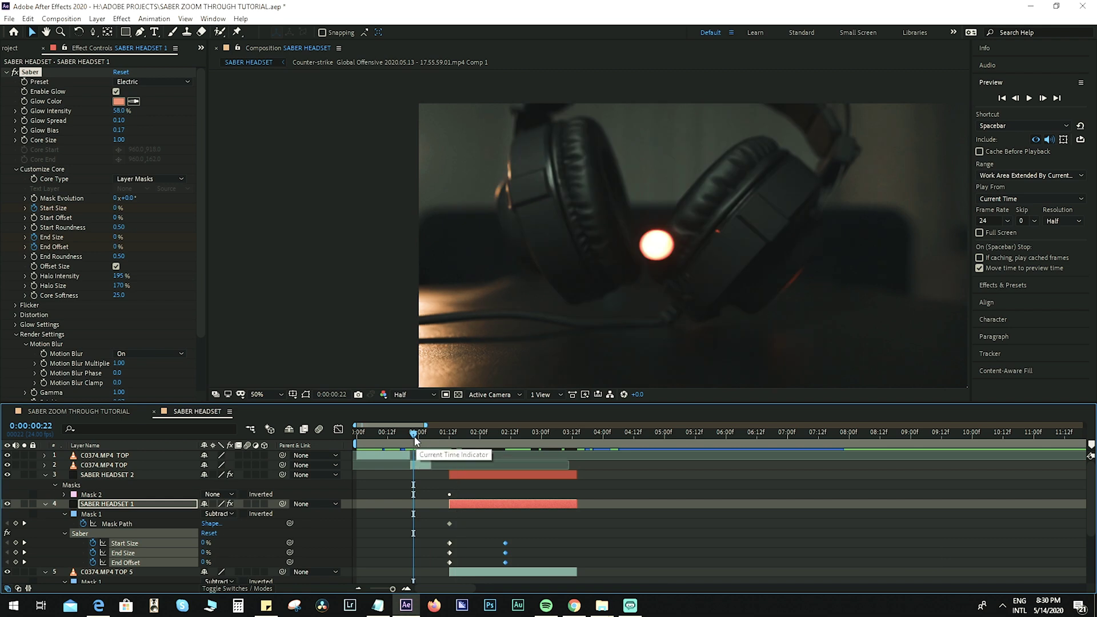
pyautogui.press('space')
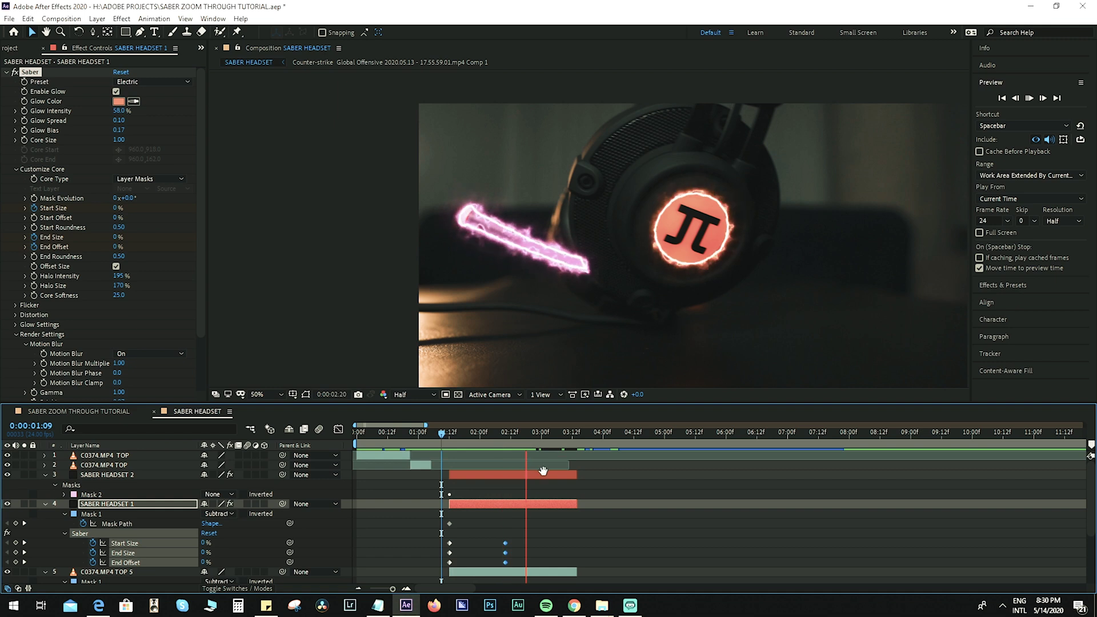
pyautogui.press('space')
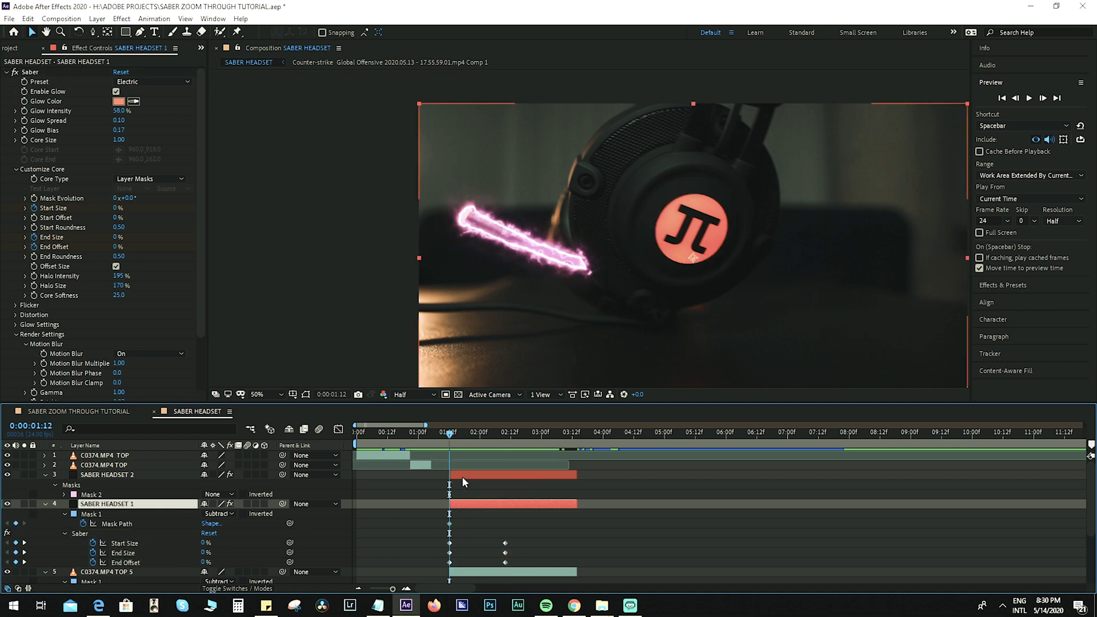
# Enable keyframing for Saber Start Size, End Size and End Offset on SABER HEADSET 2 at 0:00:01:12
pyautogui.click(458, 476)
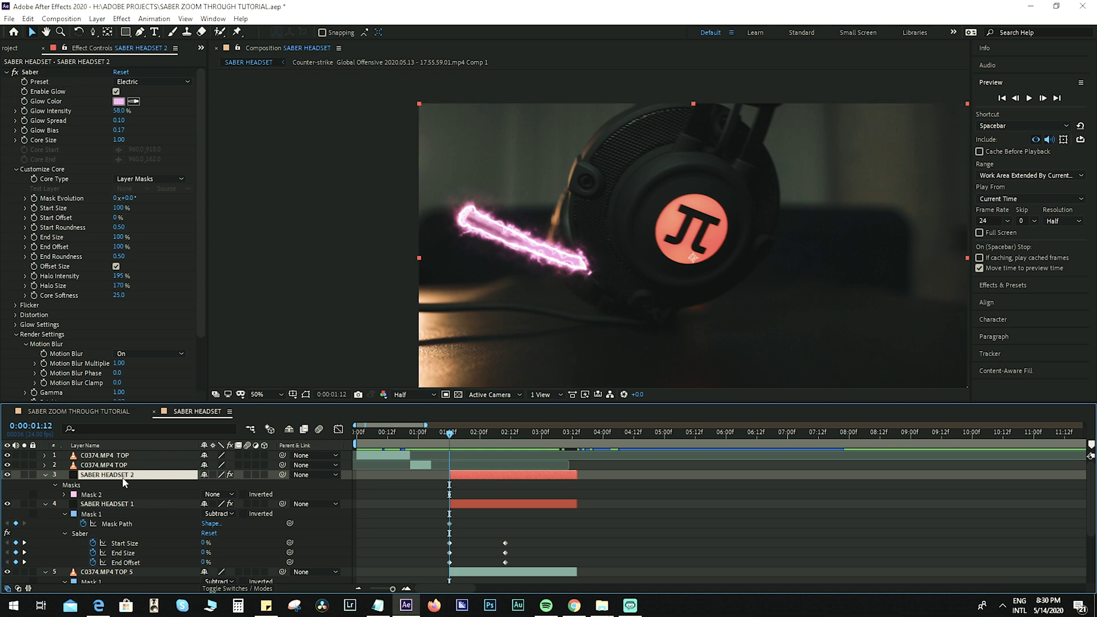
pyautogui.click(33, 207)
pyautogui.click(34, 237)
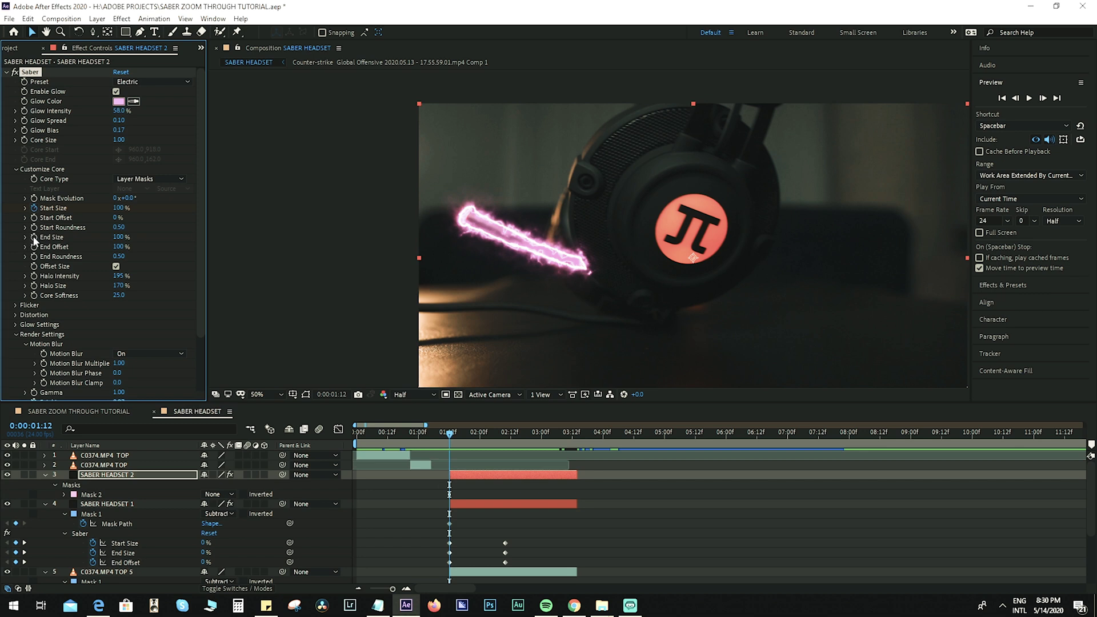
pyautogui.click(34, 247)
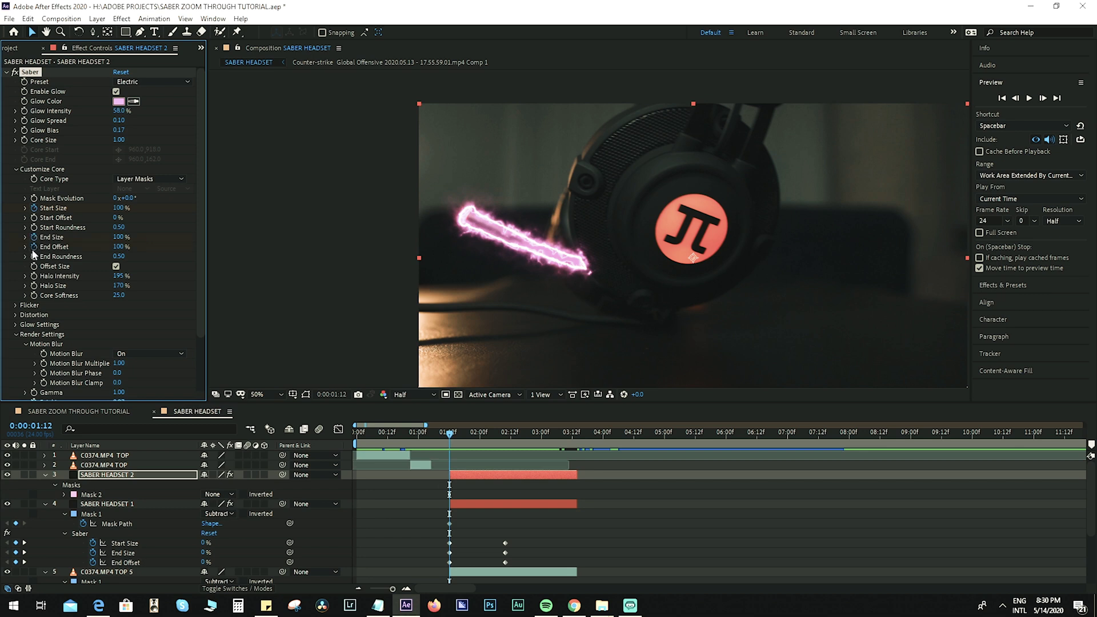
# Set Start Size, End Size and End Offset of SABER HEADSET 2 to 0% at 0:00:01:12 and reveal its keyframes
pyautogui.click(119, 207)
pyautogui.write('0')
pyautogui.press('Return')
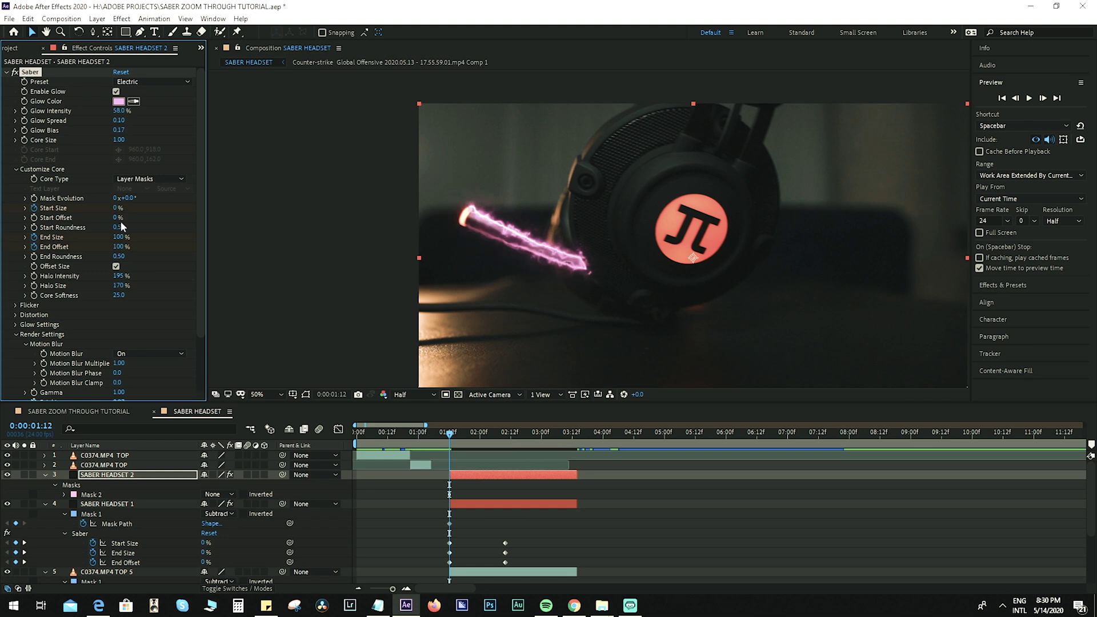
pyautogui.click(117, 237)
pyautogui.write('0')
pyautogui.press('Return')
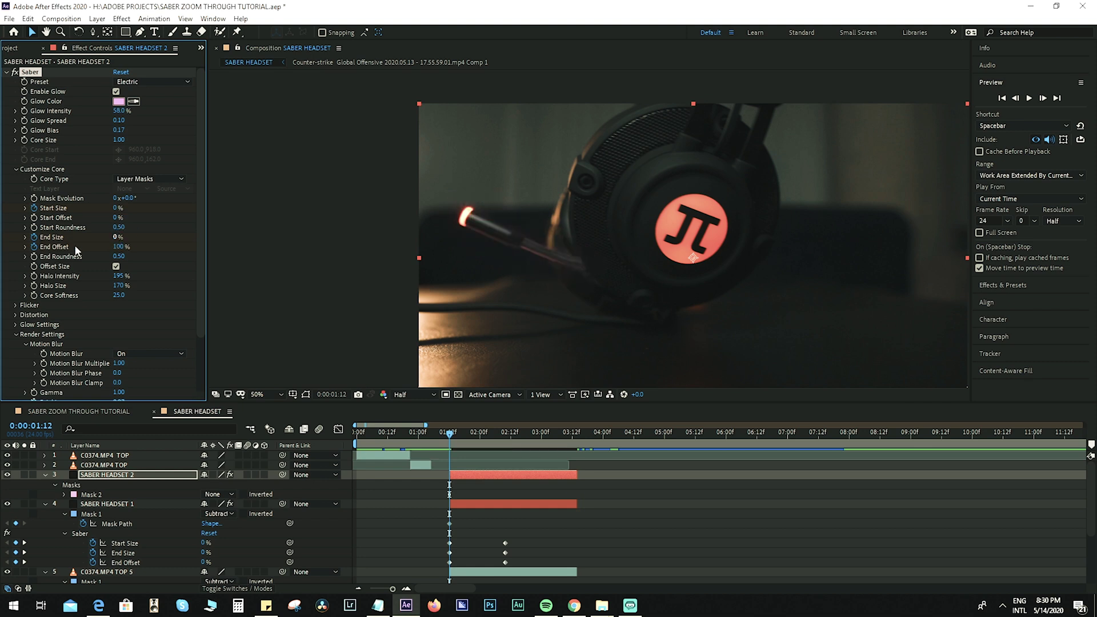
pyautogui.click(121, 246)
pyautogui.write('0')
pyautogui.press('Return')
pyautogui.press('u')
# Set Start Size, End Size and End Offset of SABER HEADSET 2 to 100% at 0:00:02:10
pyautogui.press('pagedown')
pyautogui.moveTo(466, 445); pyautogui.dragTo(506, 441)
pyautogui.click(117, 207)
pyautogui.write('10')
pyautogui.press('Tab')
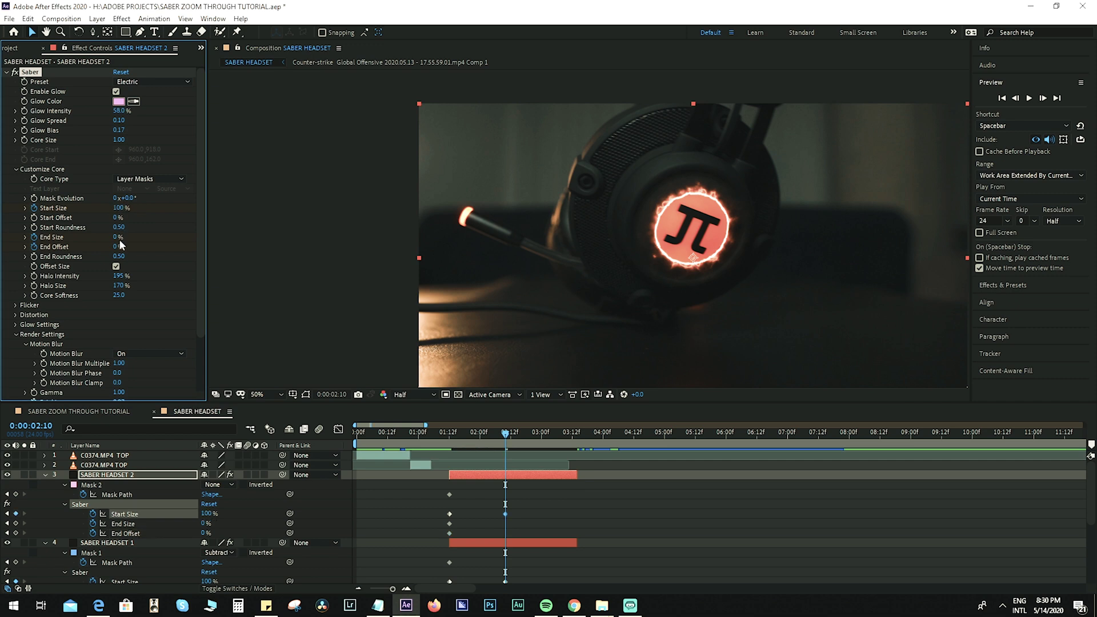
pyautogui.press('Tab')
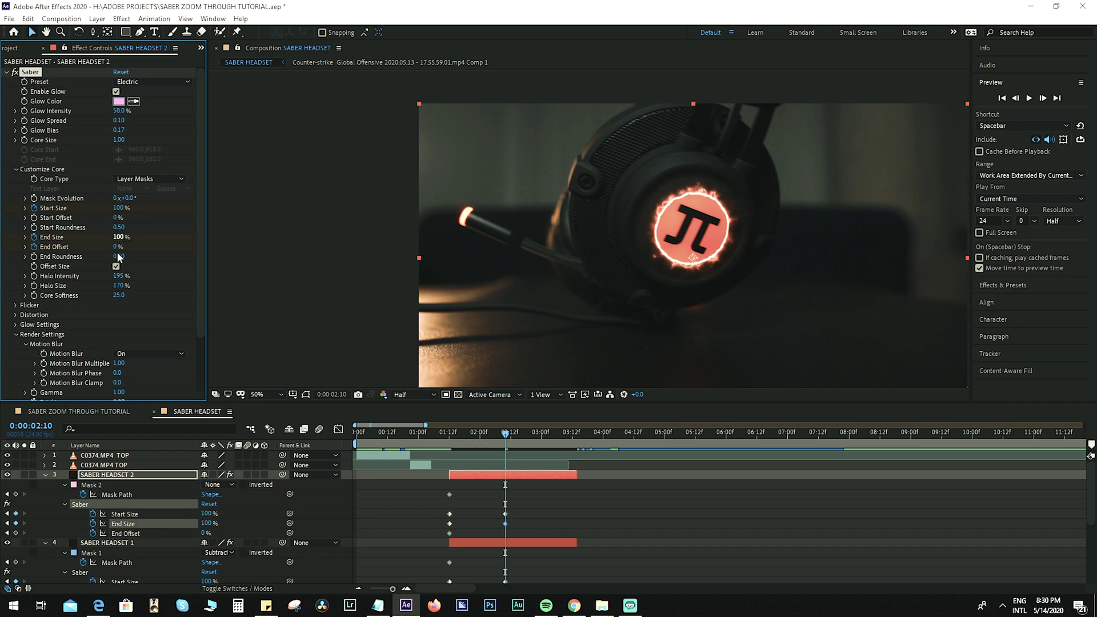
pyautogui.press('Return')
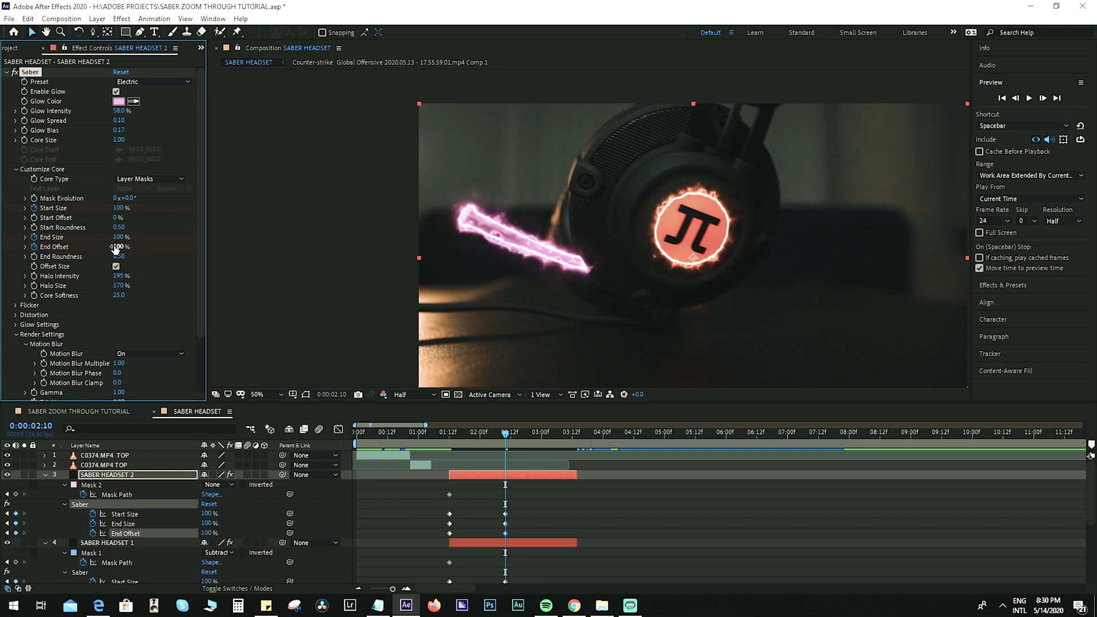
# Preview both Saber outlines growing from before 0:00:01:12 onward
pyautogui.moveTo(448, 432); pyautogui.dragTo(426, 434)
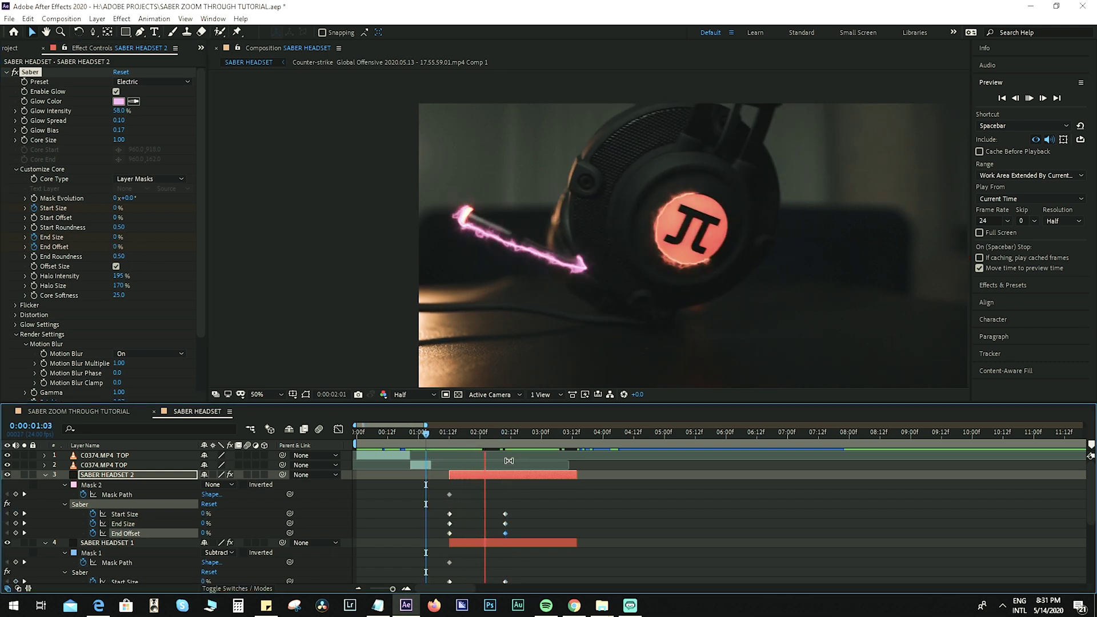
pyautogui.press('space')
pyautogui.click(419, 441)
pyautogui.press('space')
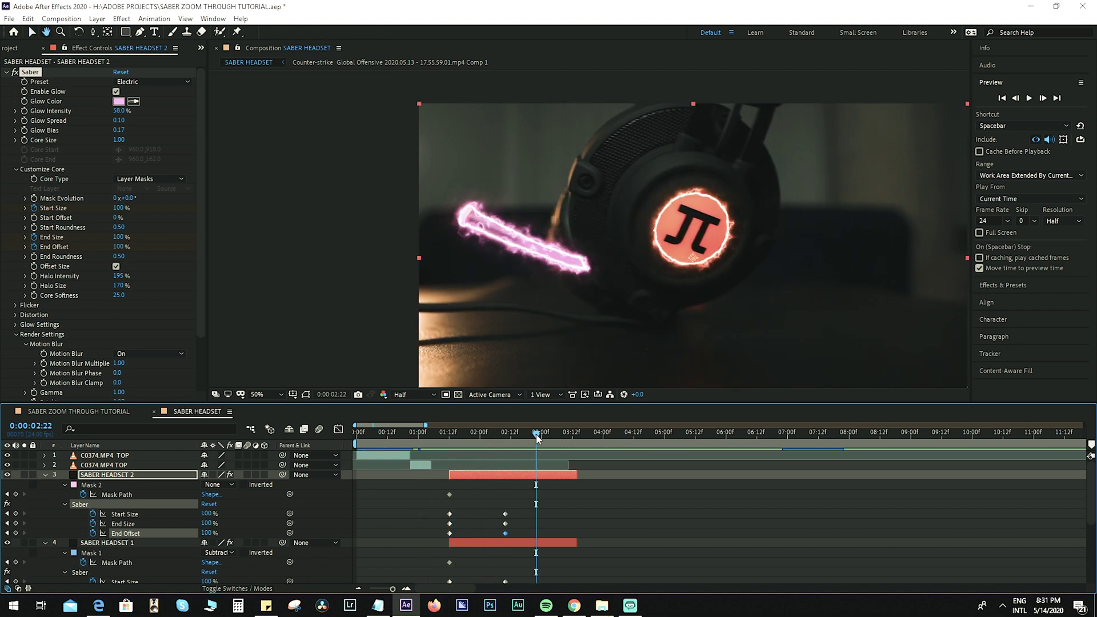
# Set the Saber Glow Intensity of SABER HEADSET 1 to 113% and Glow Bias to 0.24, and preview the glow
pyautogui.click(461, 541)
pyautogui.press('u')
pyautogui.moveTo(454, 437)
pyautogui.mouseDown()
pyautogui.moveTo(543, 441)
pyautogui.moveTo(450, 450)
pyautogui.mouseUp()
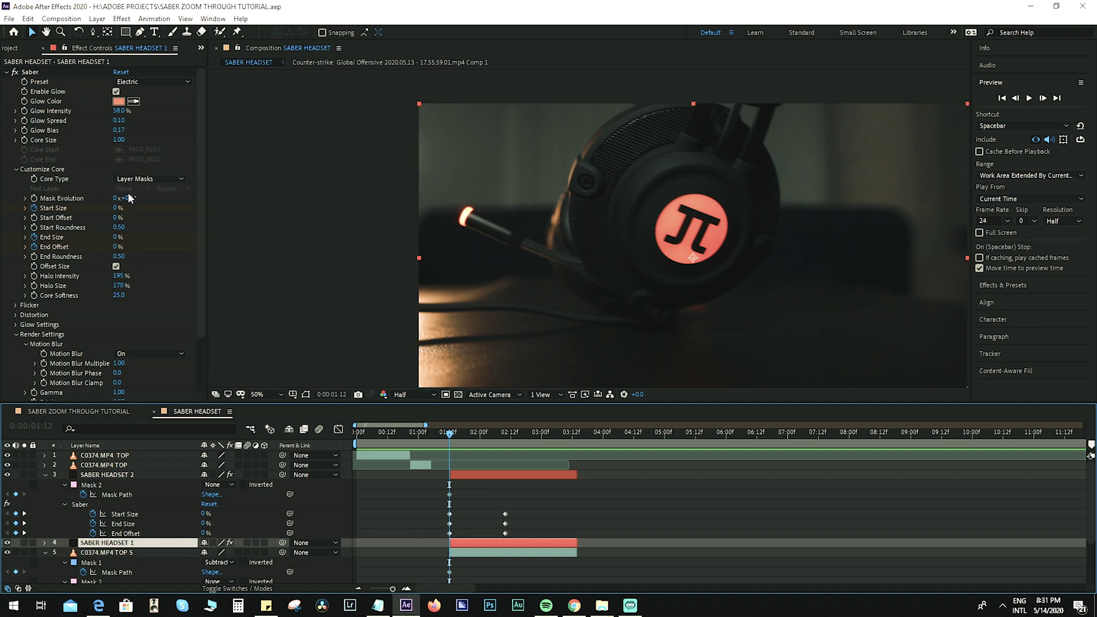
pyautogui.click(122, 112)
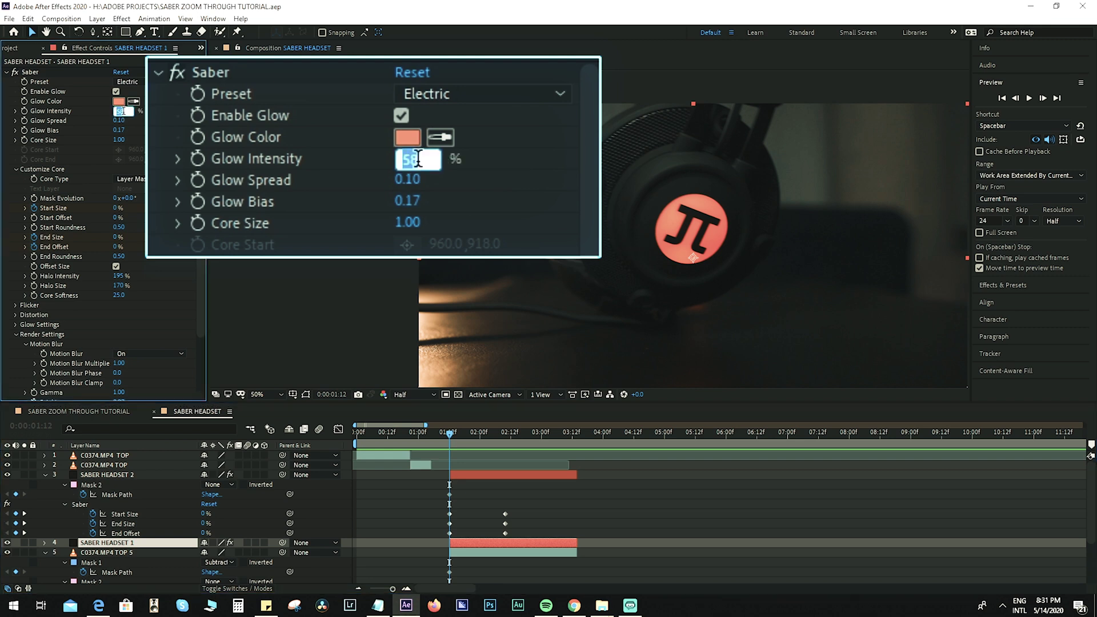
pyautogui.write('113')
pyautogui.press('Return')
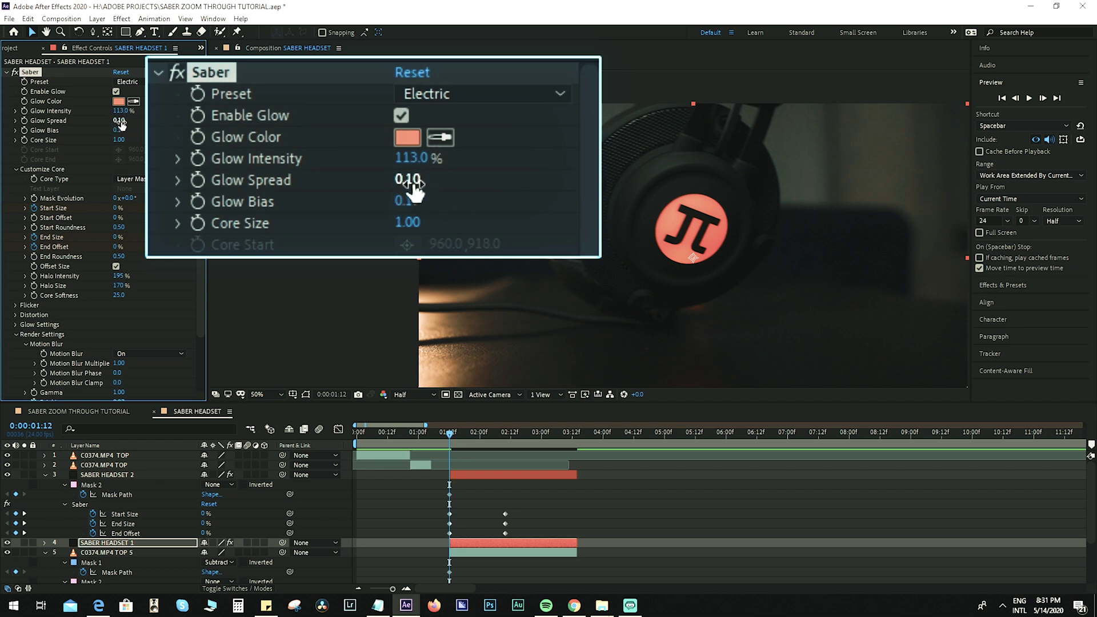
pyautogui.click(121, 131)
pyautogui.write('0.24')
pyautogui.press('Return')
pyautogui.moveTo(442, 440); pyautogui.dragTo(433, 440)
pyautogui.press('space')
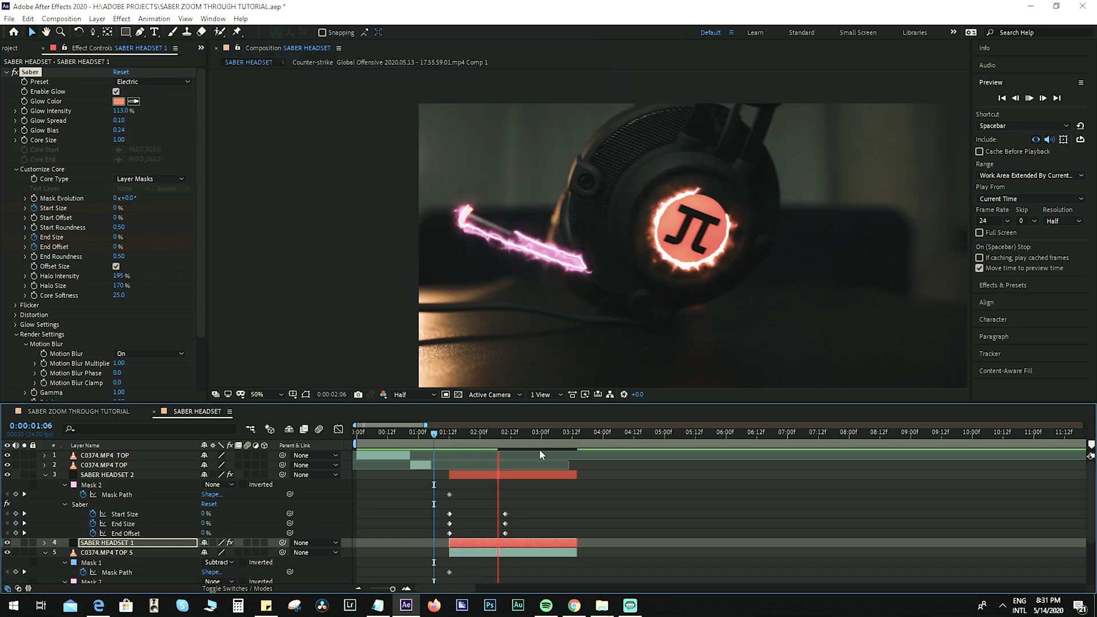
pyautogui.press('space')
# Duplicate SABER HEADSET 1 and toggle the copy's visibility off and on to compare the glow
pyautogui.click(472, 478)
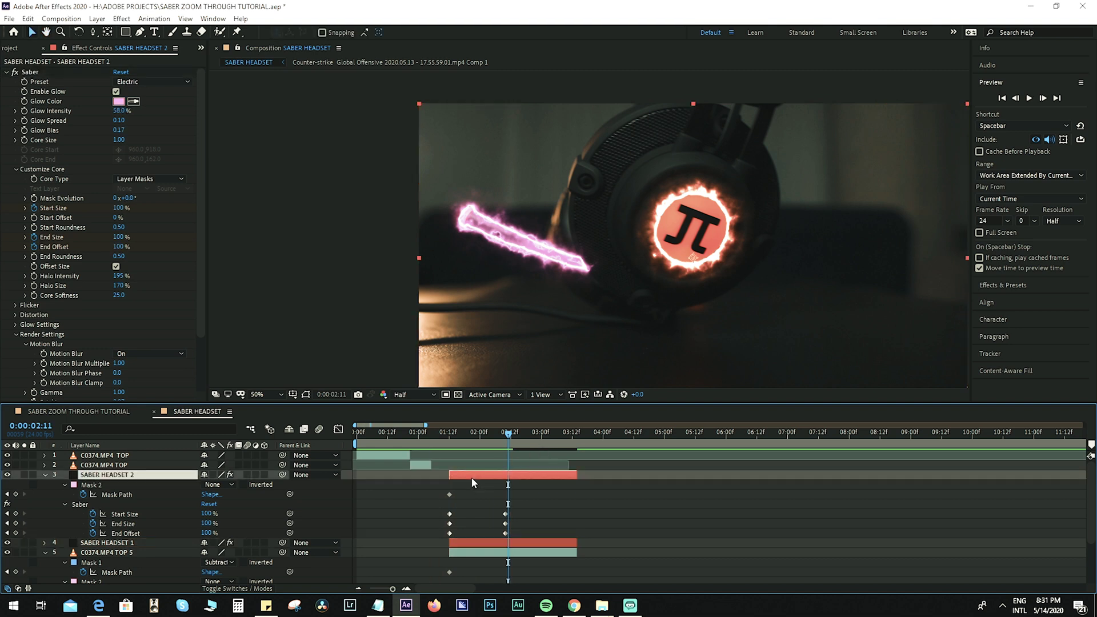
pyautogui.click(465, 543)
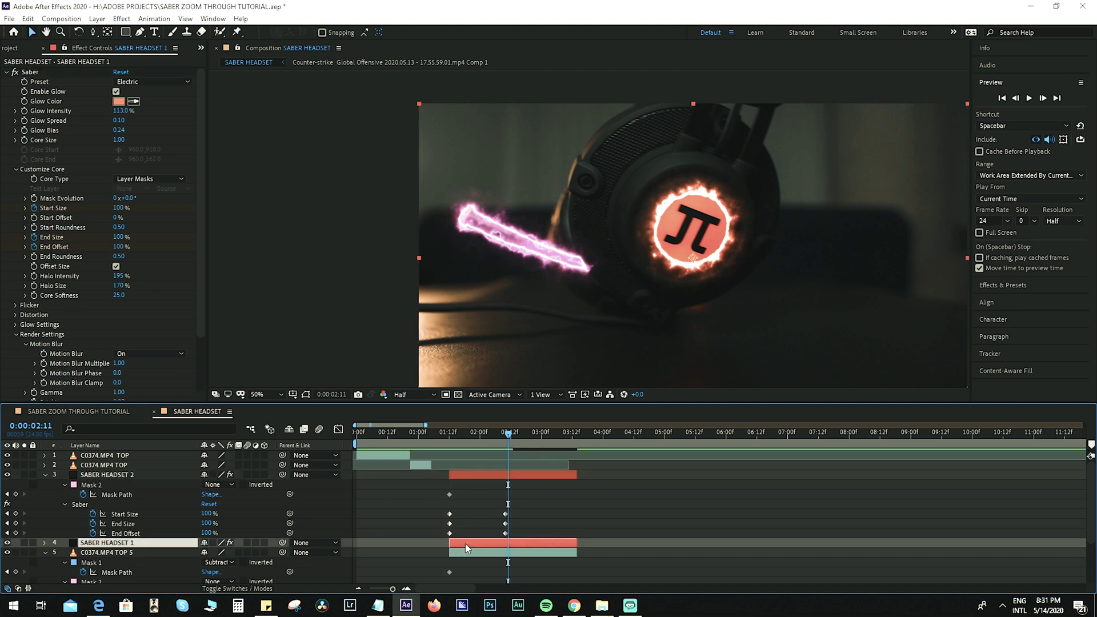
pyautogui.hotkey('ctrl', 'd')
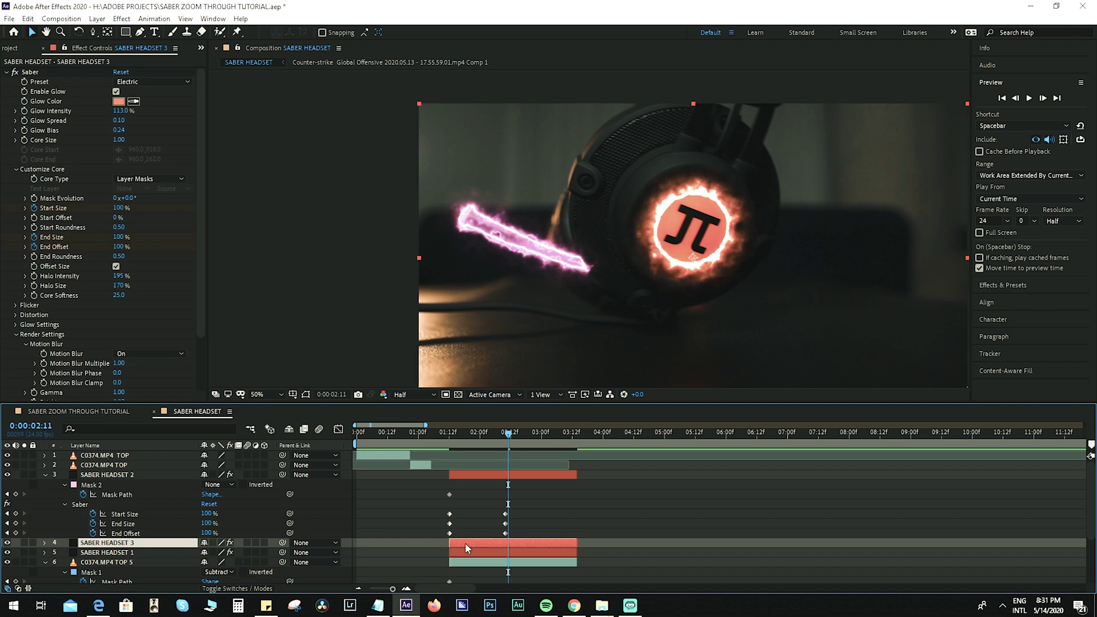
pyautogui.click(7, 543)
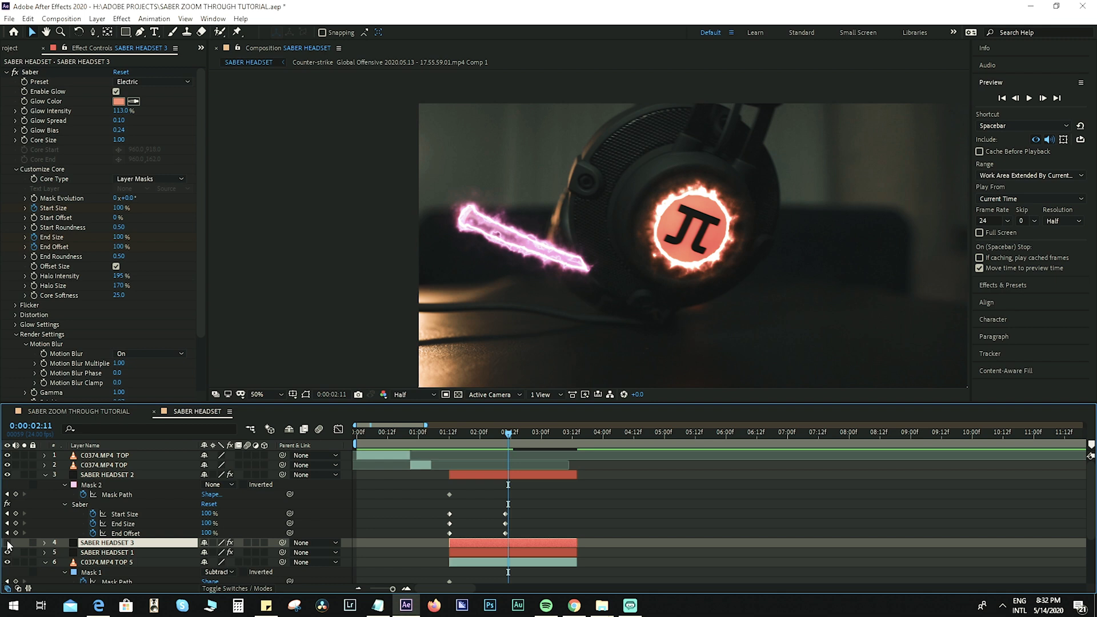
pyautogui.click(7, 544)
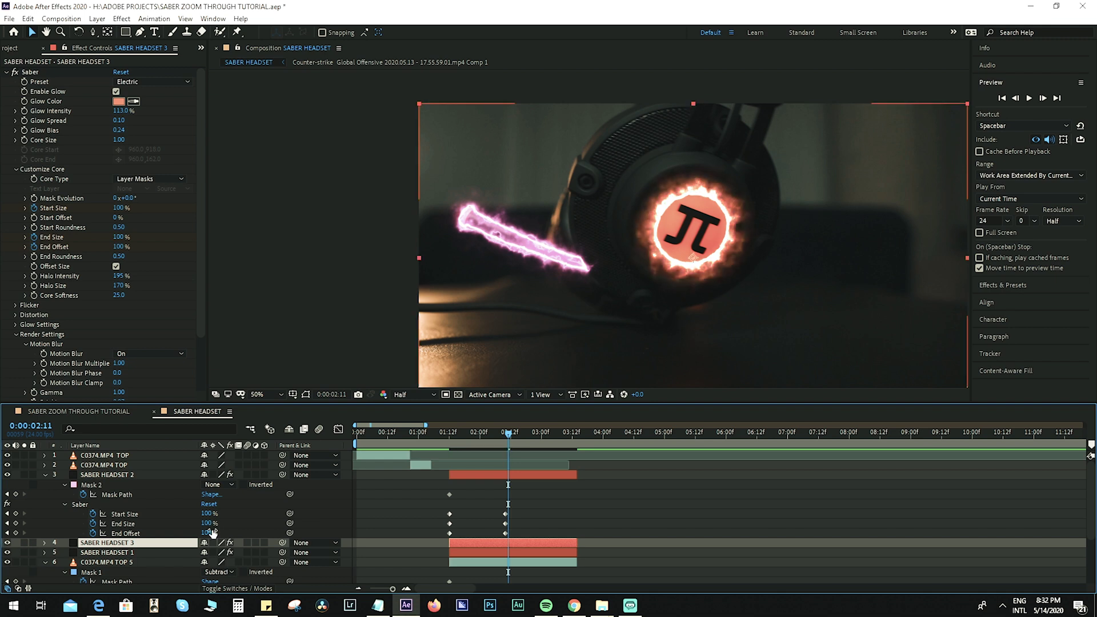
# Add an Opacity keyframe of 100% to the C0374.MP4 TOP 4 layer at 0:00:01:12
pyautogui.press('-')
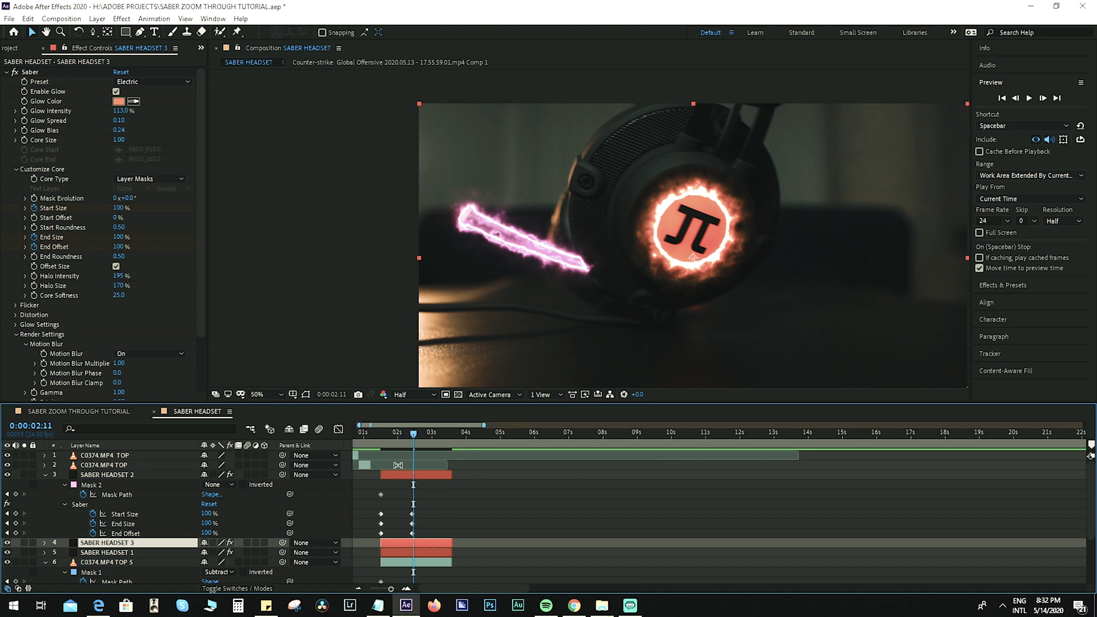
pyautogui.moveTo(414, 437); pyautogui.dragTo(383, 444)
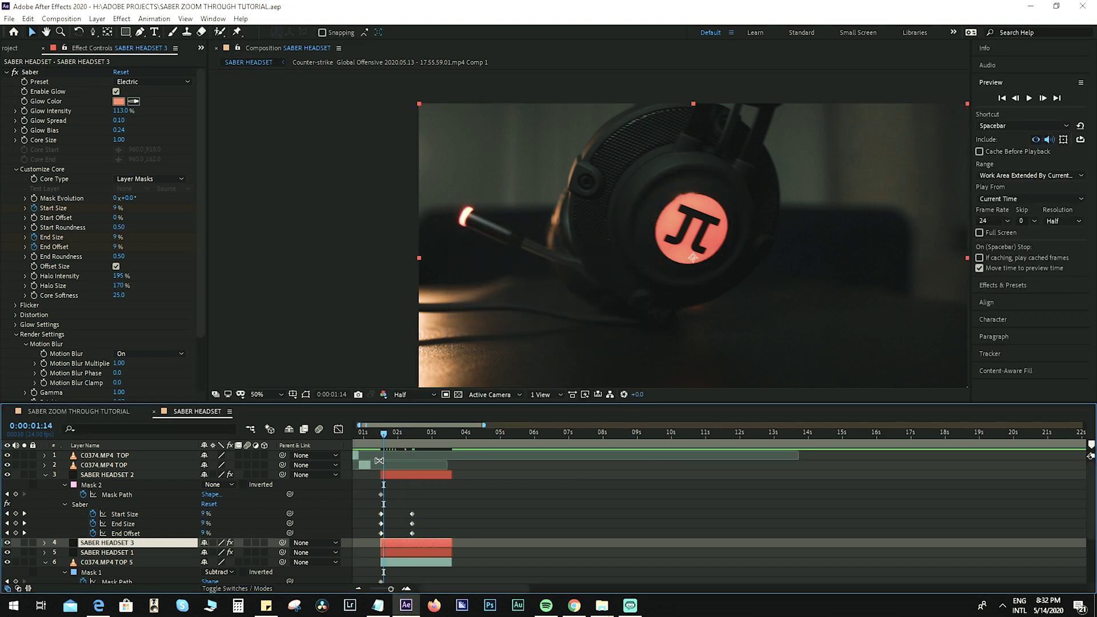
pyautogui.scroll(-1, 380, 477)
pyautogui.press('=')
pyautogui.scroll(-1, 379, 477)
pyautogui.click(431, 444)
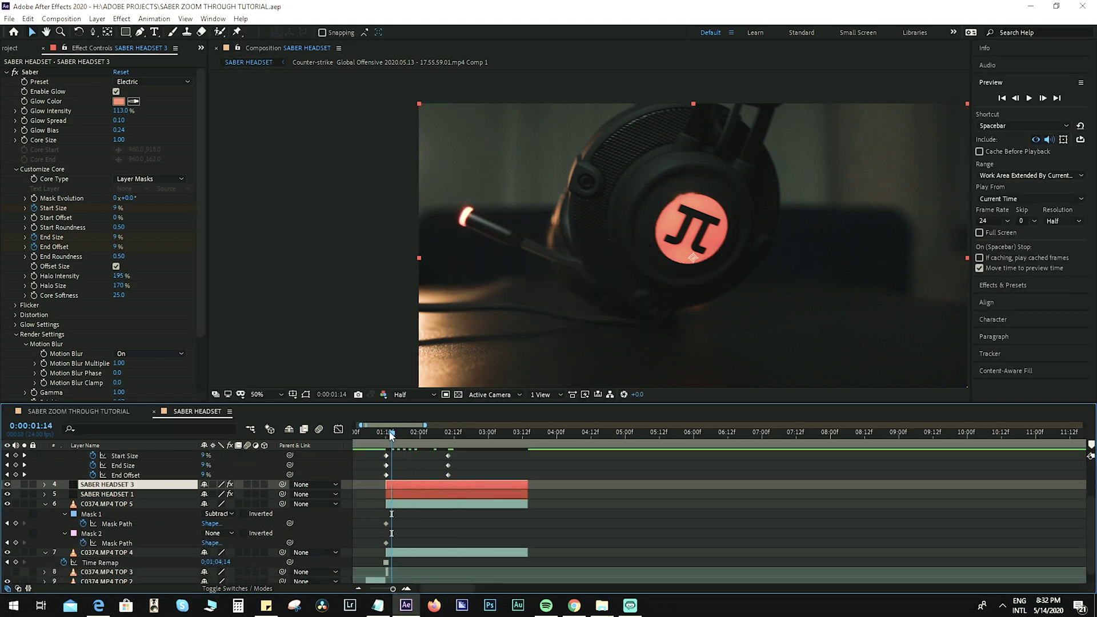
pyautogui.moveTo(430, 445); pyautogui.dragTo(384, 462)
pyautogui.click(390, 552)
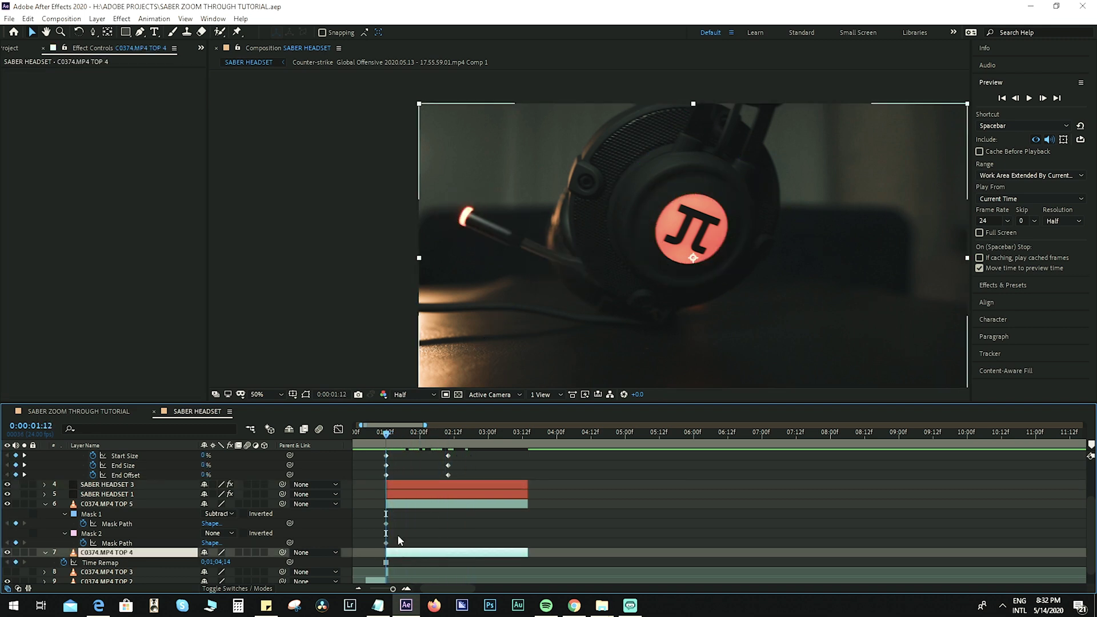
pyautogui.scroll(-1, 401, 525)
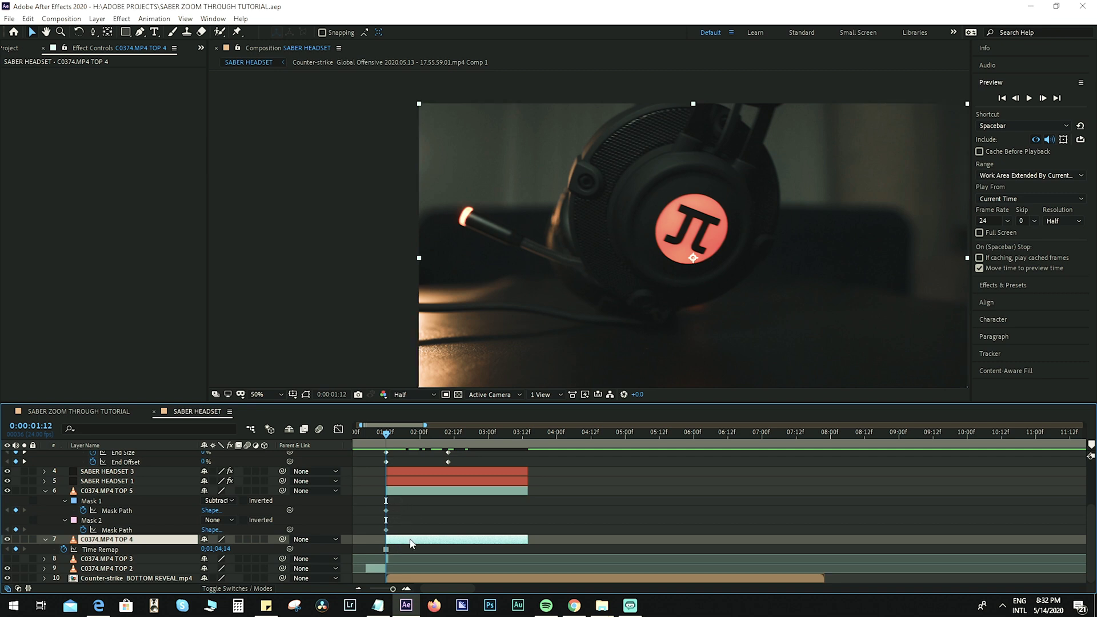
pyautogui.hotkey('alt', 'shift', 't')
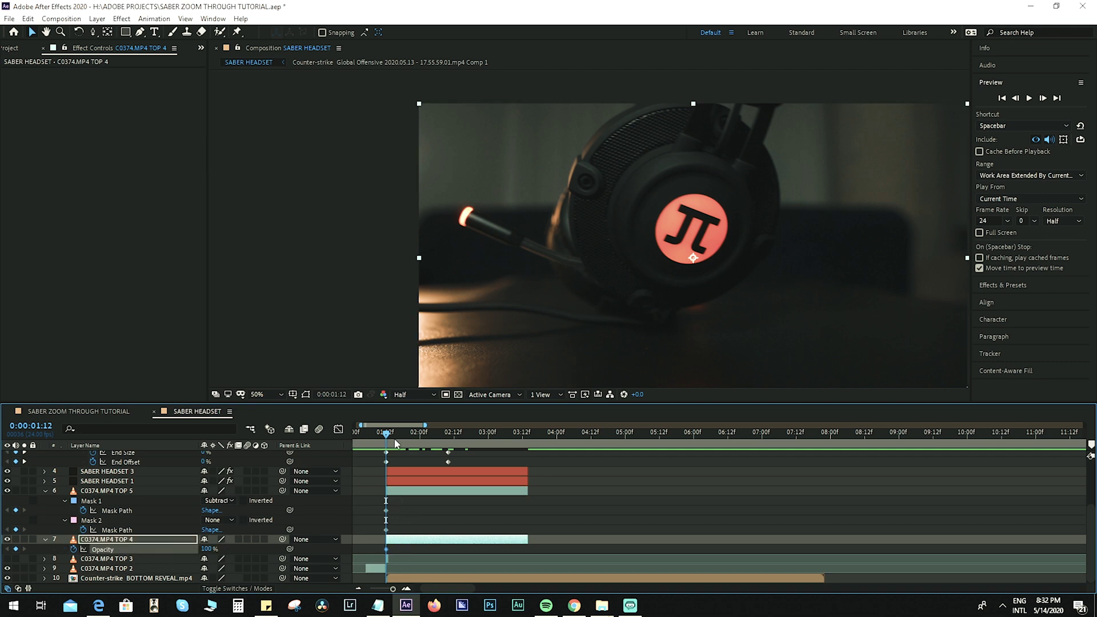
# Set the Opacity of C0374.MP4 TOP 4 to 0% at 0:00:02:03 and scrub back through the fade
pyautogui.moveTo(386, 434); pyautogui.dragTo(429, 440)
pyautogui.moveTo(209, 549); pyautogui.dragTo(117, 558)
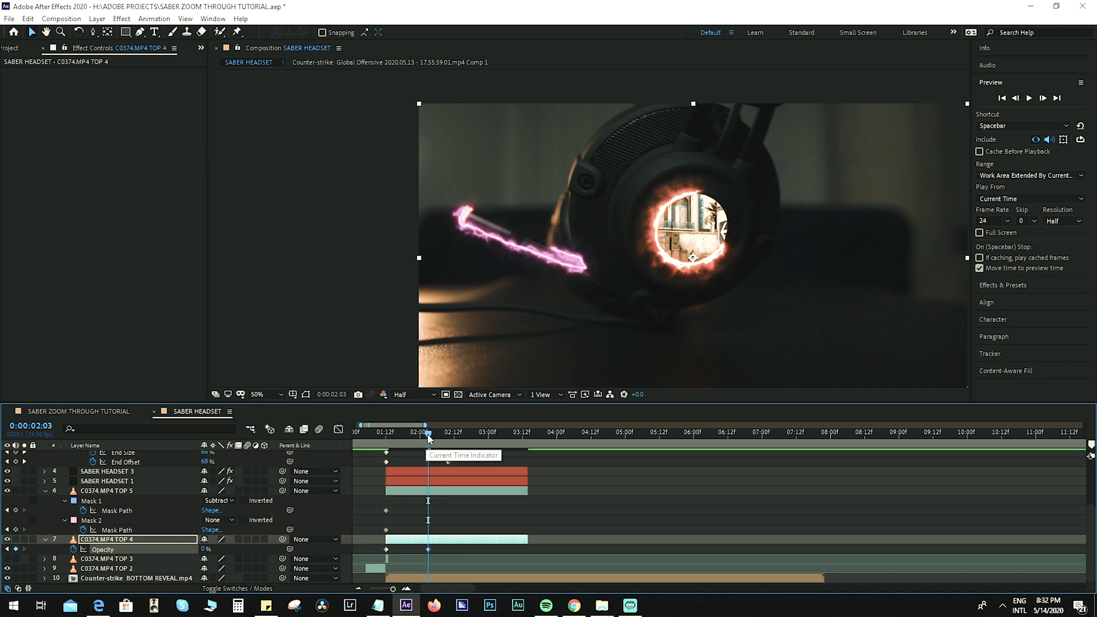
pyautogui.moveTo(431, 439); pyautogui.dragTo(392, 451)
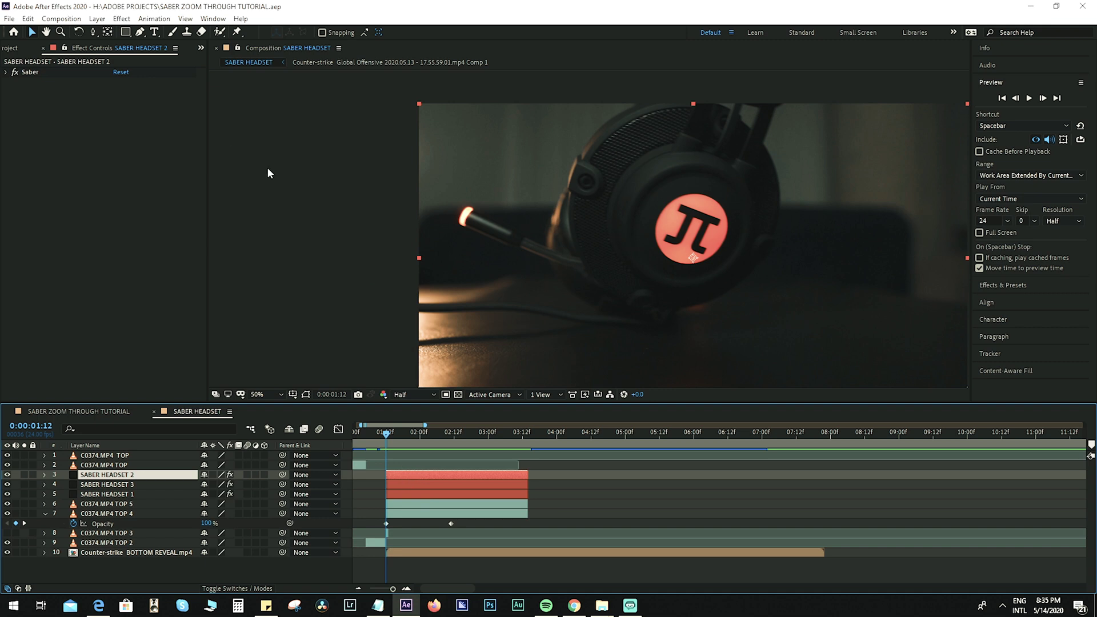
# Create a two-node camera with the 35mm preset above SABER HEADSET 2
pyautogui.click(96, 19)
pyautogui.moveTo(157, 35)
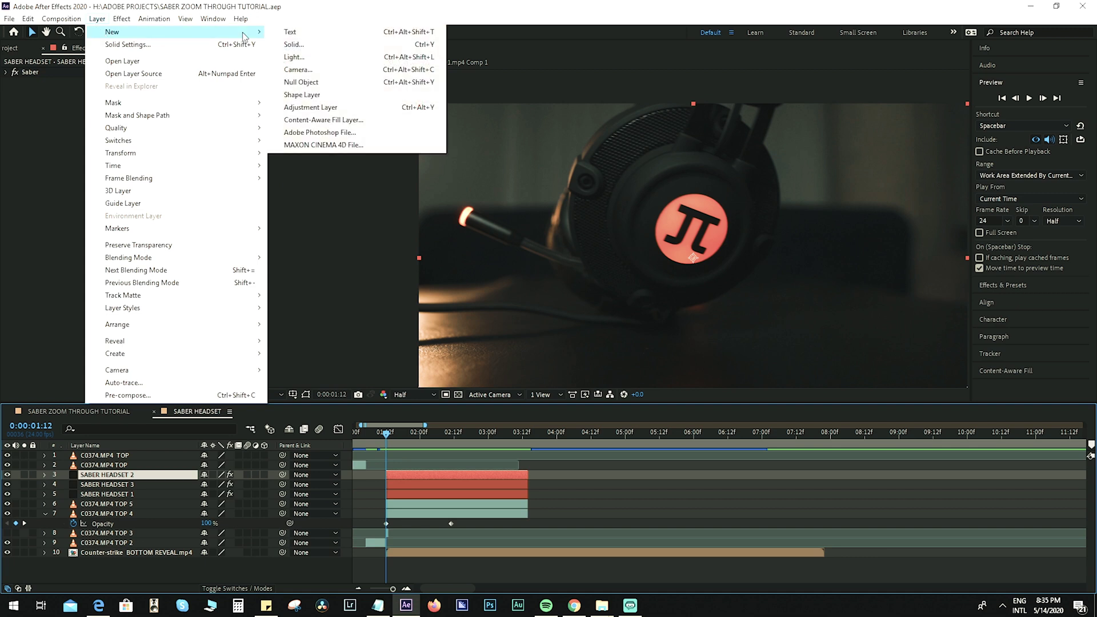
pyautogui.click(324, 70)
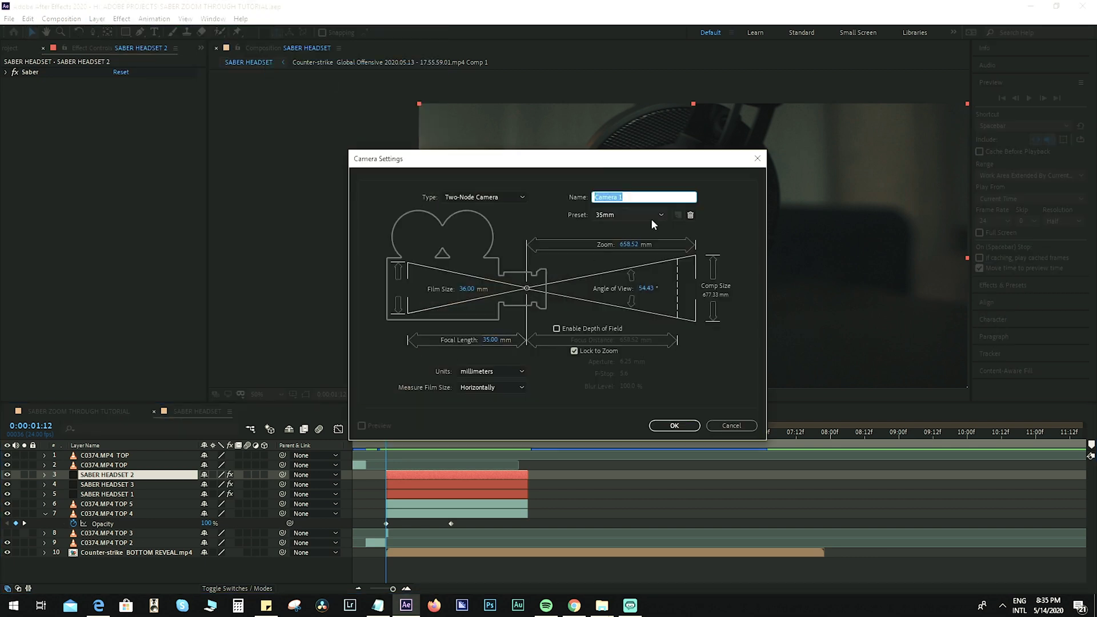
pyautogui.click(668, 425)
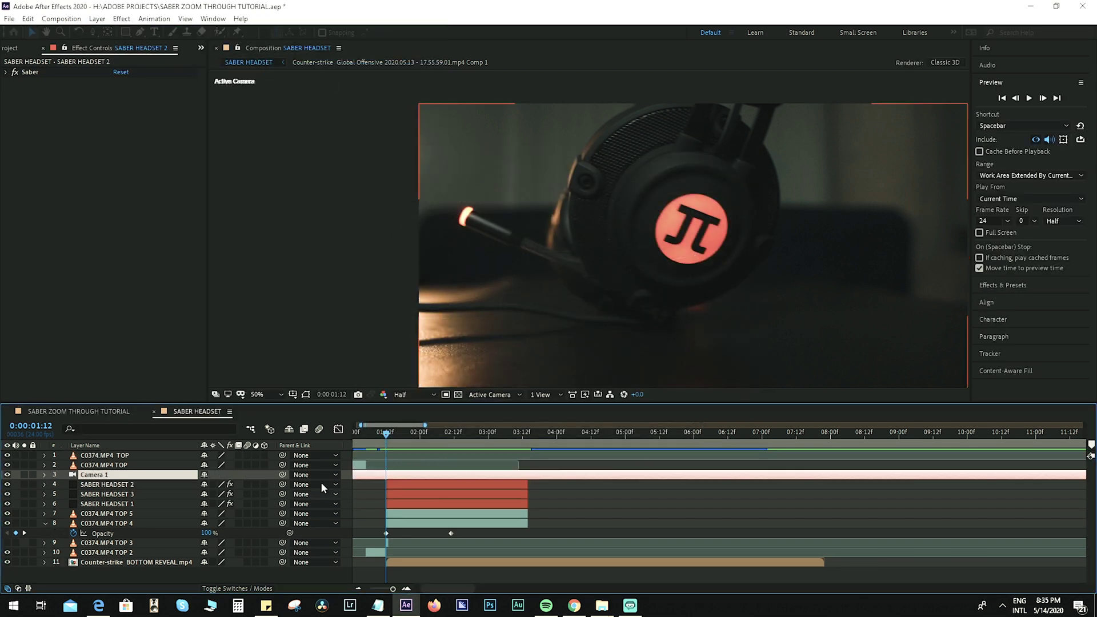
# Split the camera layer at 0:00:01:12 and delete the part before it
pyautogui.hotkey('ctrl', 'shift', 'd')
pyautogui.click(379, 487)
pyautogui.press('Delete')
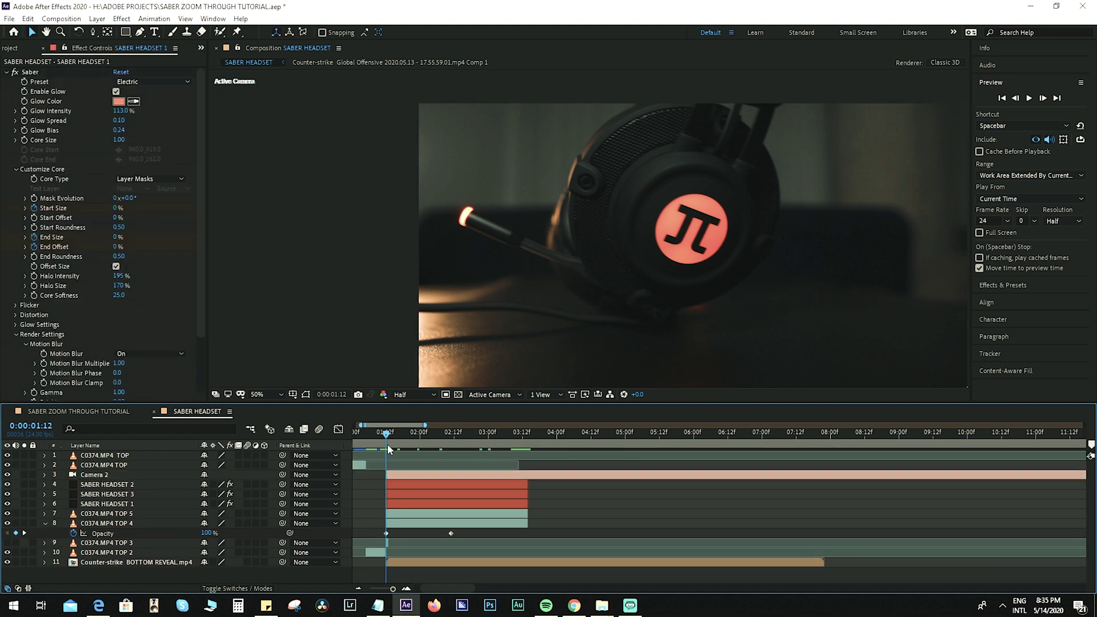
# Trim the end of the Camera 2 layer at 0:00:03:14 to match the headset layers below it
pyautogui.moveTo(391, 442); pyautogui.dragTo(526, 447)
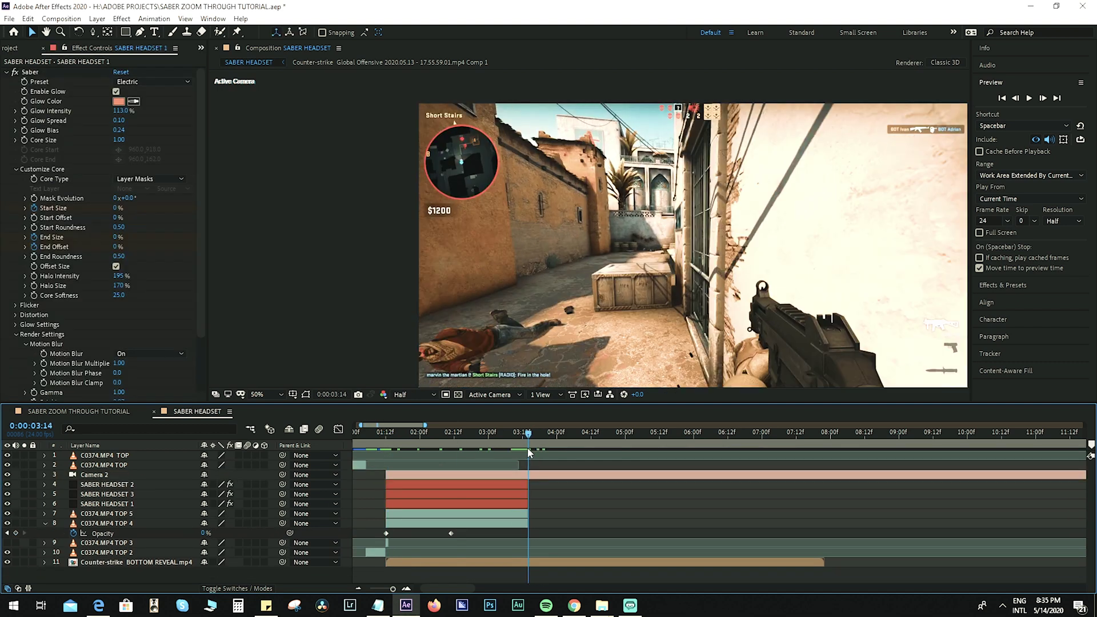
pyautogui.click(531, 475)
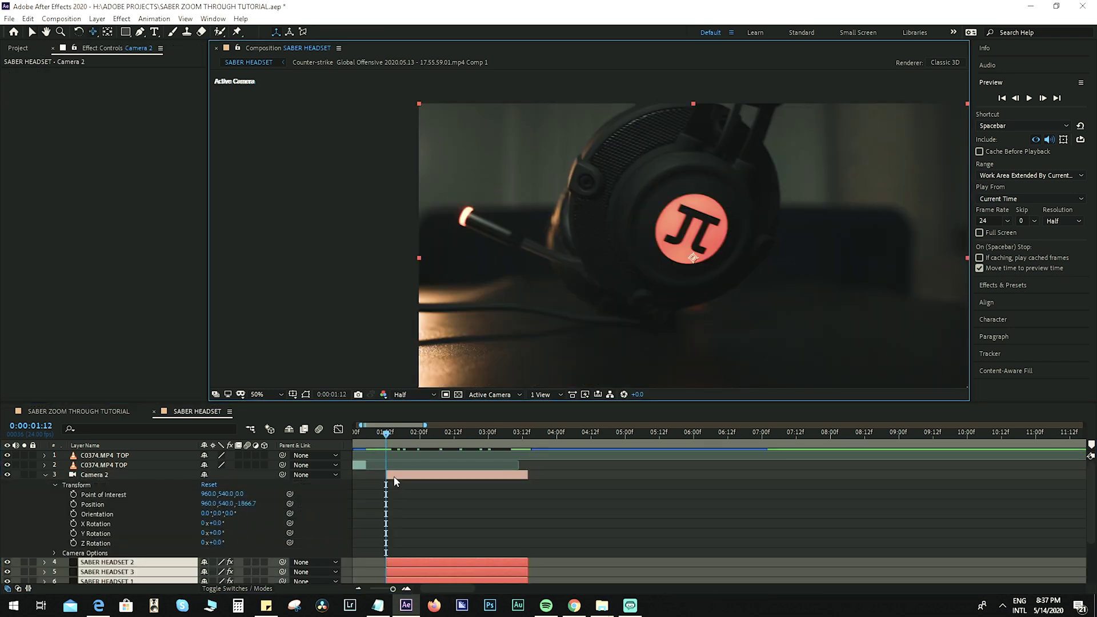
pyautogui.click(395, 477)
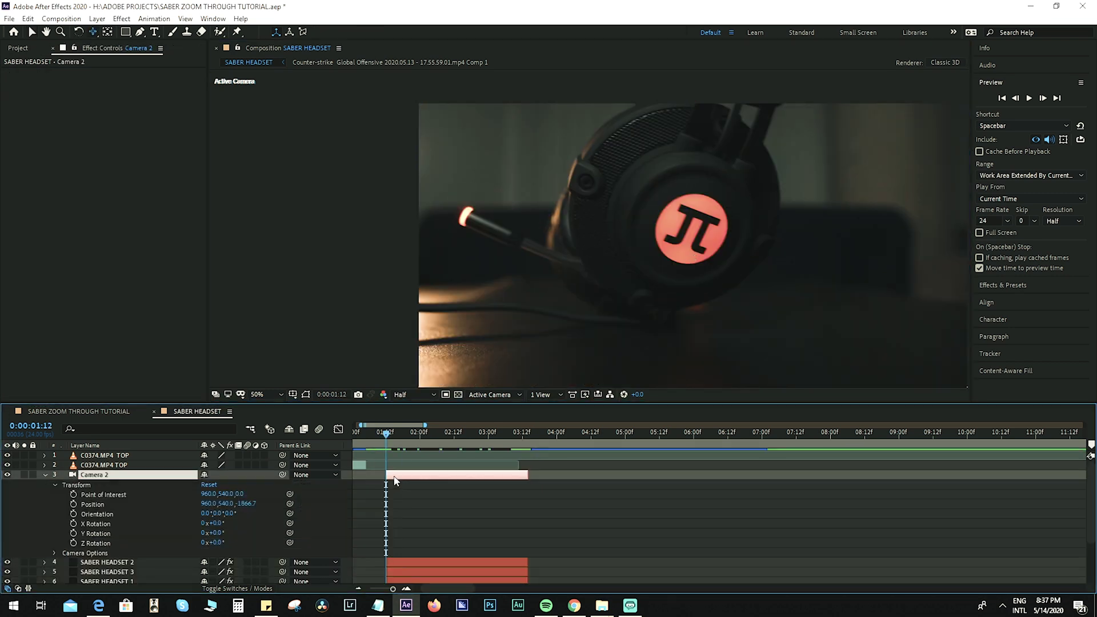
# Make SABER HEADSET 2, 3 and 1 plus C0374.MP4 TOP 5 and TOP 4 into 3D layers
pyautogui.scroll(-3, 394, 480)
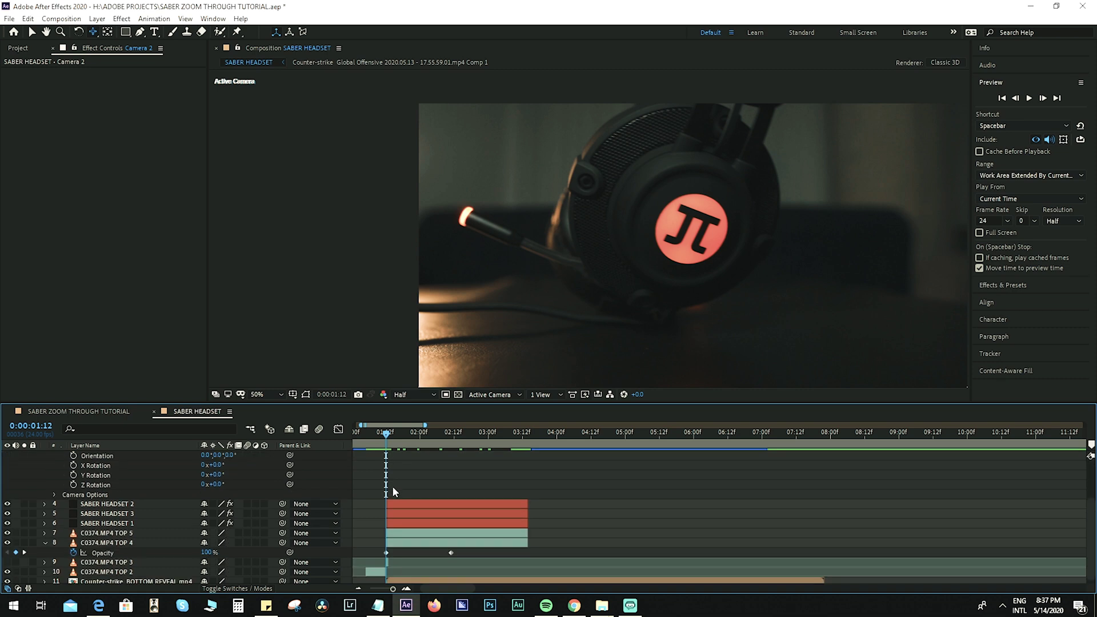
pyautogui.click(394, 501)
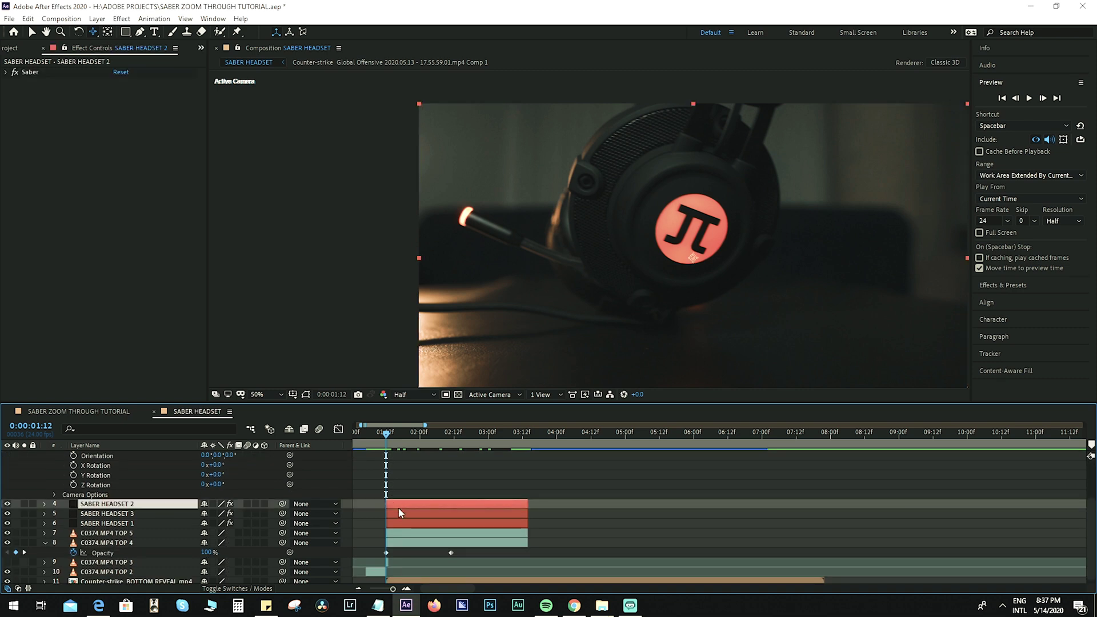
pyautogui.keyDown('shift'); pyautogui.click(397, 513); pyautogui.keyUp('shift')
pyautogui.keyDown('shift'); pyautogui.click(402, 523); pyautogui.keyUp('shift')
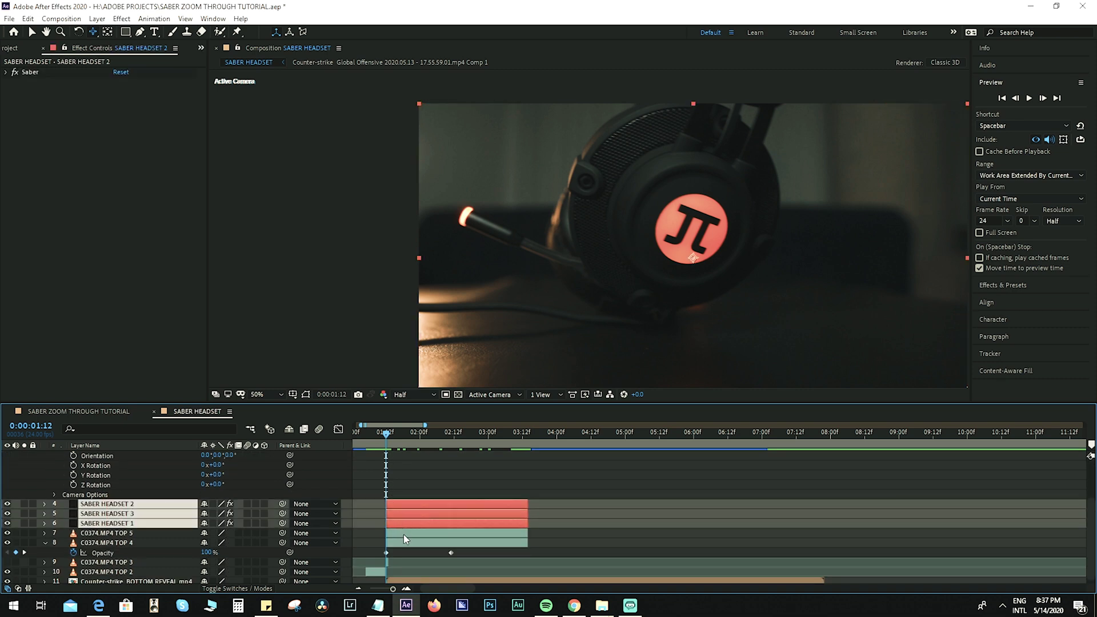
pyautogui.keyDown('shift'); pyautogui.click(403, 534); pyautogui.keyUp('shift')
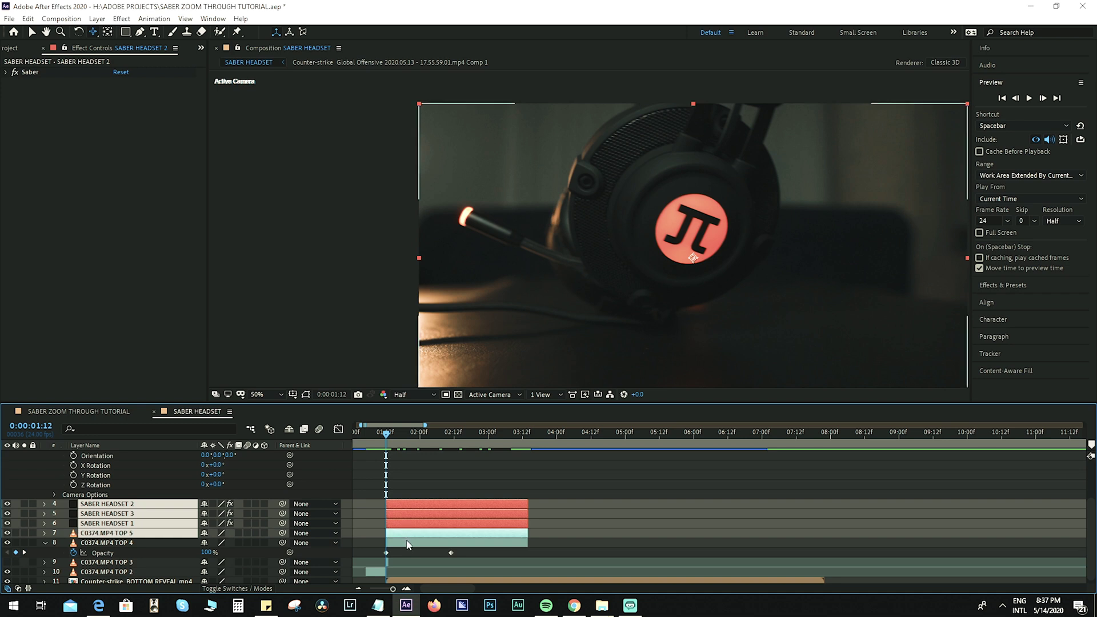
pyautogui.keyDown('shift'); pyautogui.click(404, 544); pyautogui.keyUp('shift')
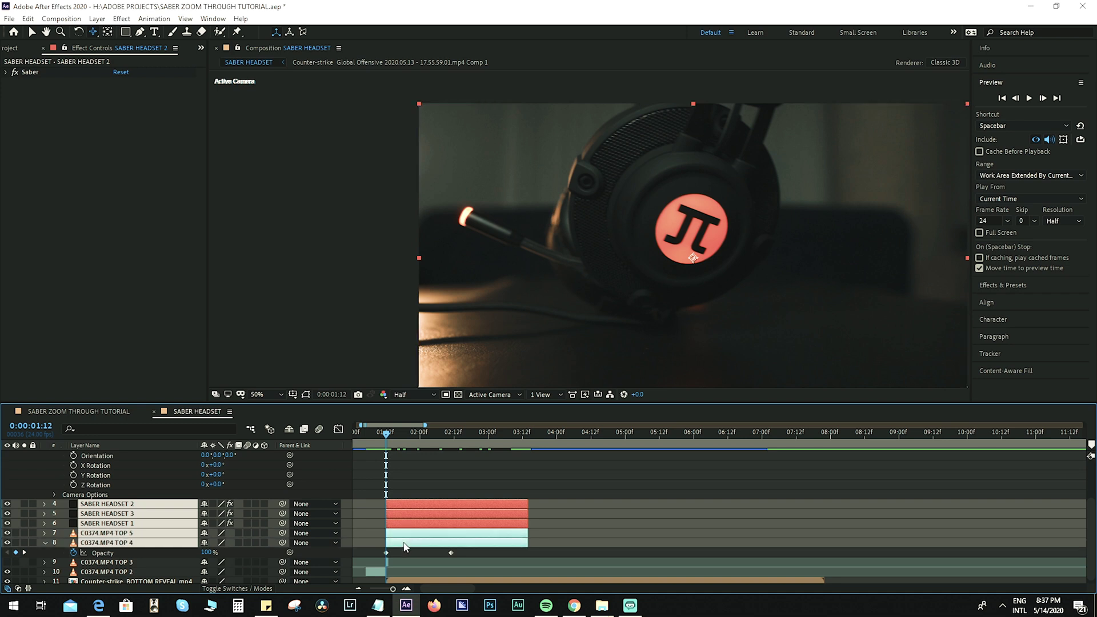
pyautogui.click(264, 543)
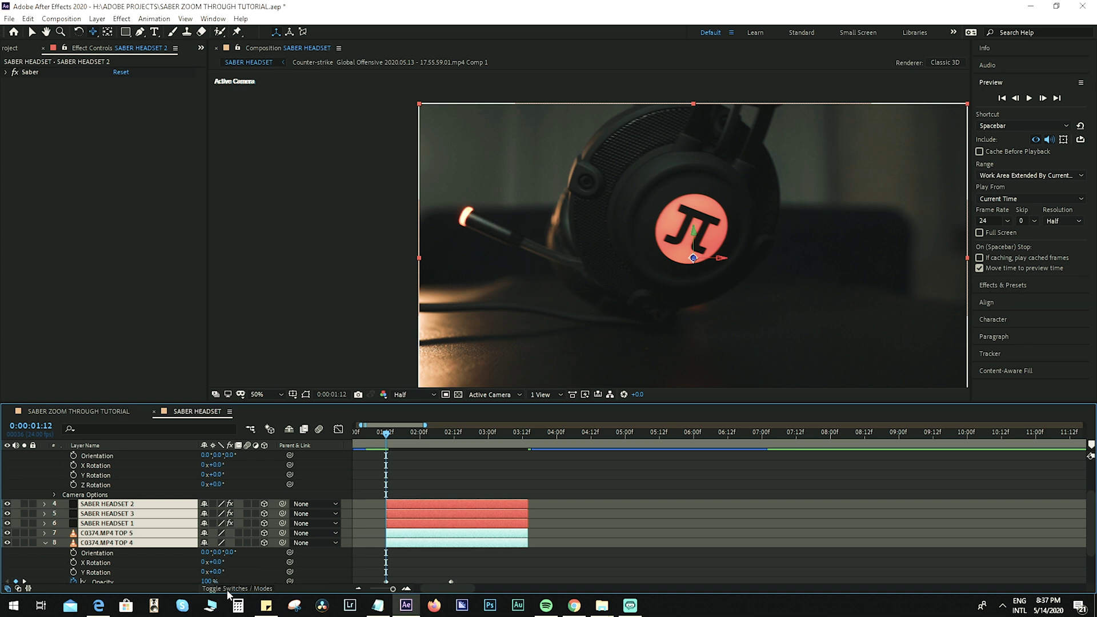
# Add Point of Interest and Position keyframes to Camera 2 at 0:00:01:12
pyautogui.scroll(3, 395, 499)
pyautogui.click(395, 498)
pyautogui.click(392, 475)
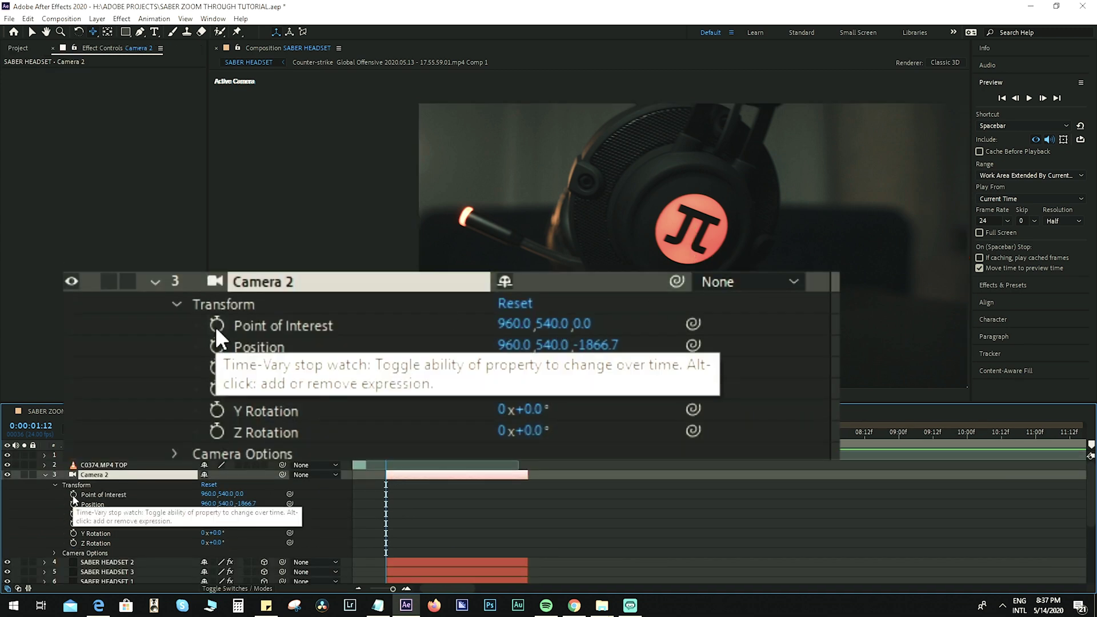
pyautogui.click(73, 495)
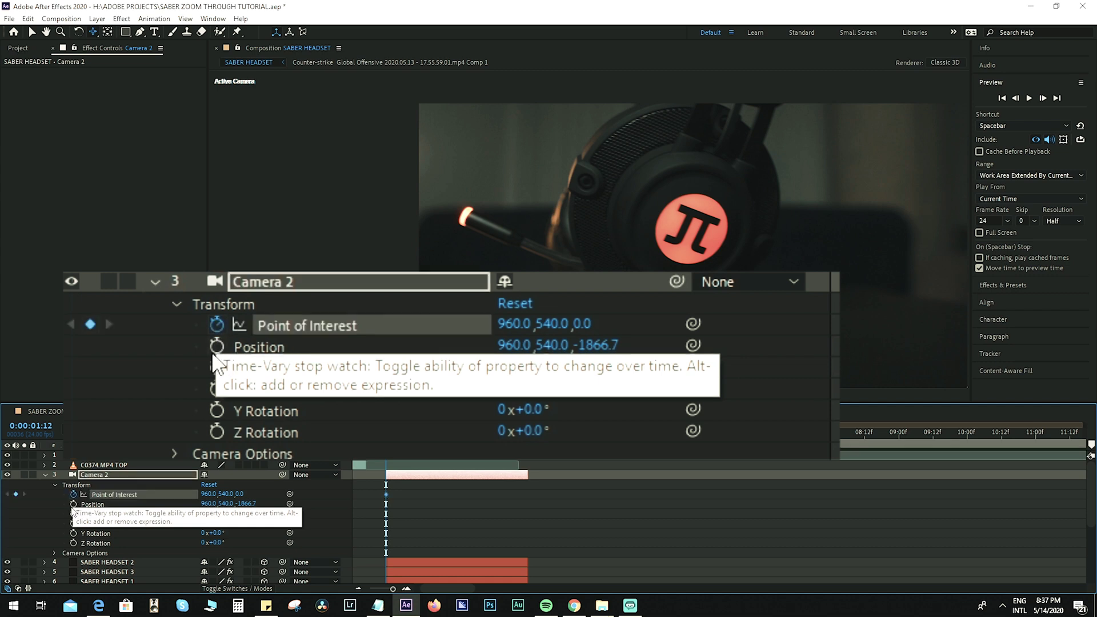
pyautogui.click(73, 504)
# At 0:00:02:05, push Camera 2 in toward the headset logo to a Position Z of about -862.7
pyautogui.press('pagedown')
pyautogui.press('pagedown')
pyautogui.press('pagedown')
pyautogui.press('pagedown')
pyautogui.press('pagedown')
pyautogui.press('pagedown')
pyautogui.press('pagedown')
pyautogui.press('pagedown')
pyautogui.press('pagedown')
pyautogui.press('pagedown')
pyautogui.press('pagedown')
pyautogui.press('pagedown')
pyautogui.press('pagedown')
pyautogui.press('pagedown')
pyautogui.press('pagedown')
pyautogui.press('pagedown')
pyautogui.press('pagedown')
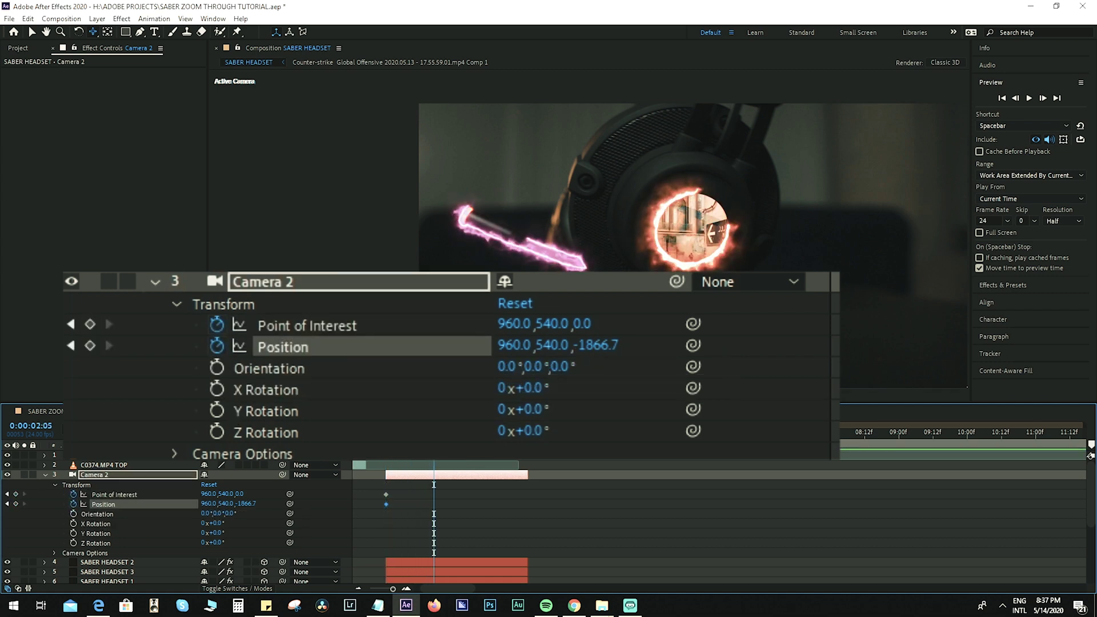
pyautogui.moveTo(594, 249); pyautogui.dragTo(697, 90)
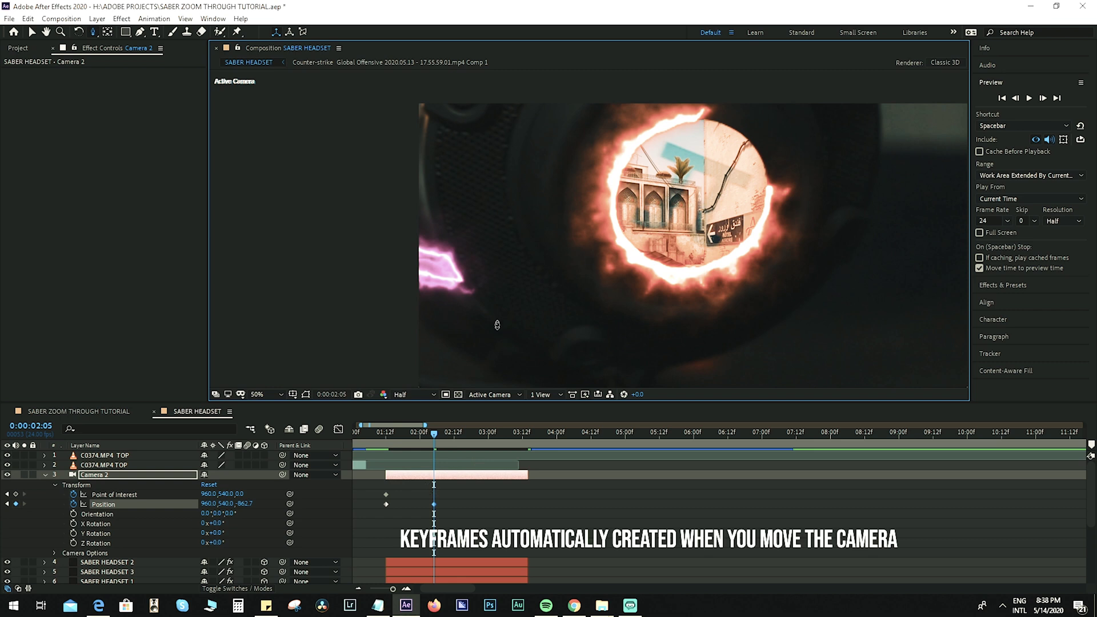
# Track Camera 2 at 0:00:02:05 to center the glowing ring, at about X 948.9 and Y 483.6
pyautogui.press('c')
pyautogui.press('c')
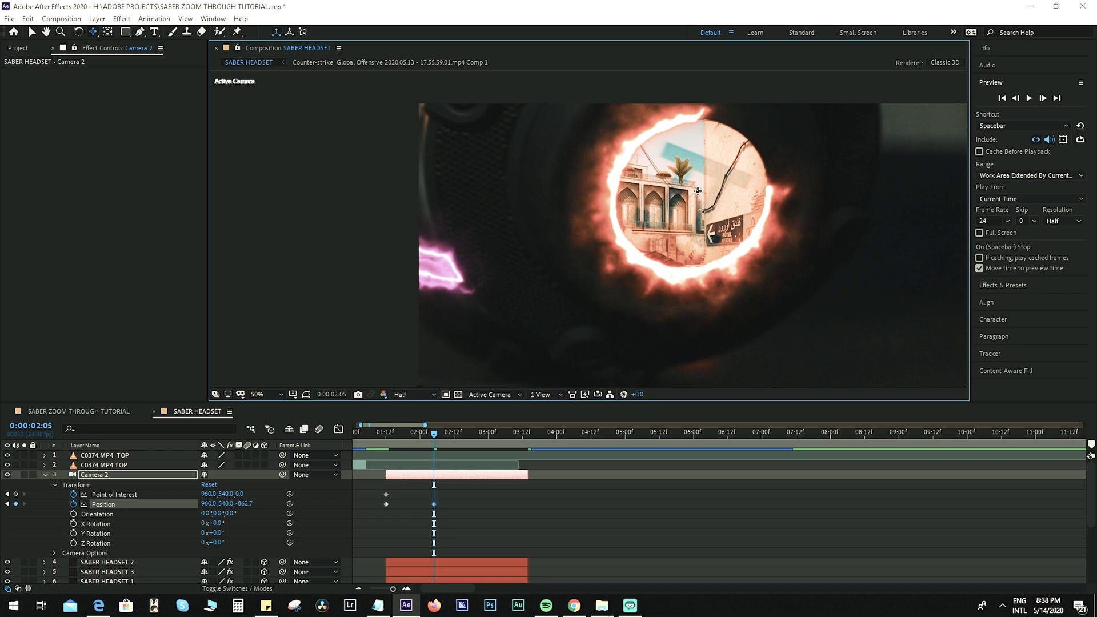
pyautogui.moveTo(688, 193); pyautogui.dragTo(696, 226)
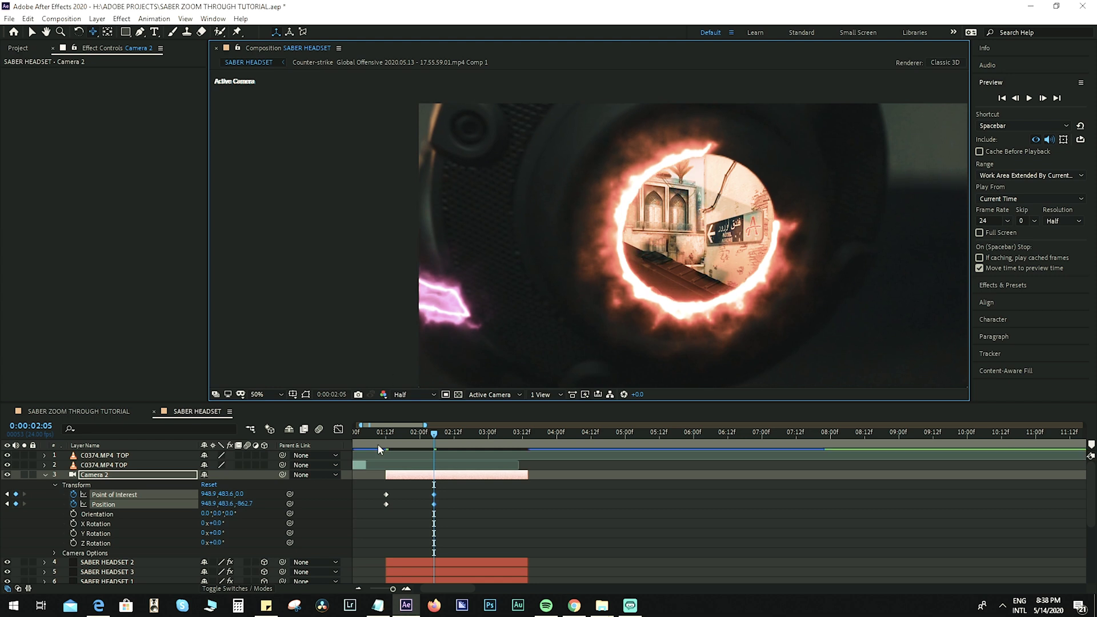
# At 0:00:02:14, push Camera 2 through the glowing ring to a Position Z of about -45.2
pyautogui.moveTo(433, 436); pyautogui.dragTo(462, 439)
pyautogui.moveTo(466, 443); pyautogui.dragTo(461, 442)
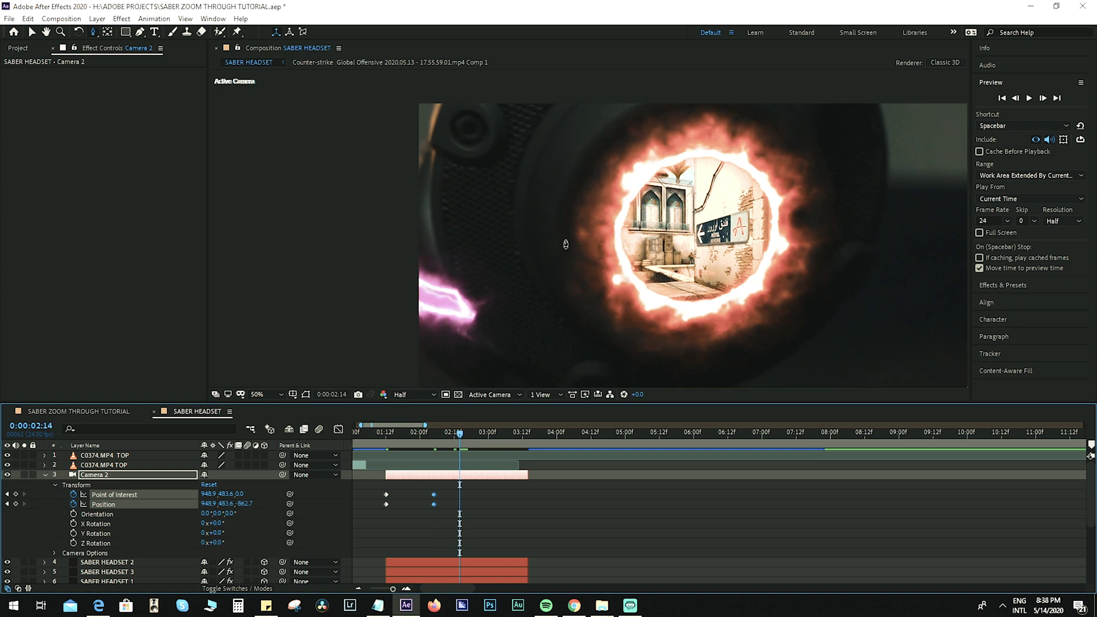
pyautogui.press('\\')
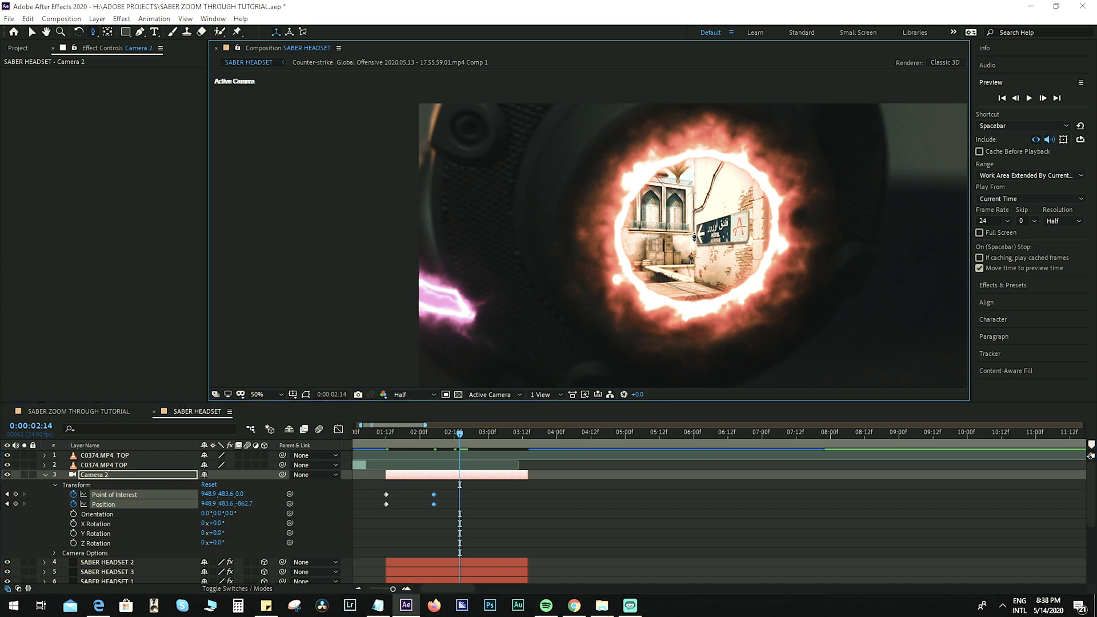
pyautogui.scroll(10, 694, 235)
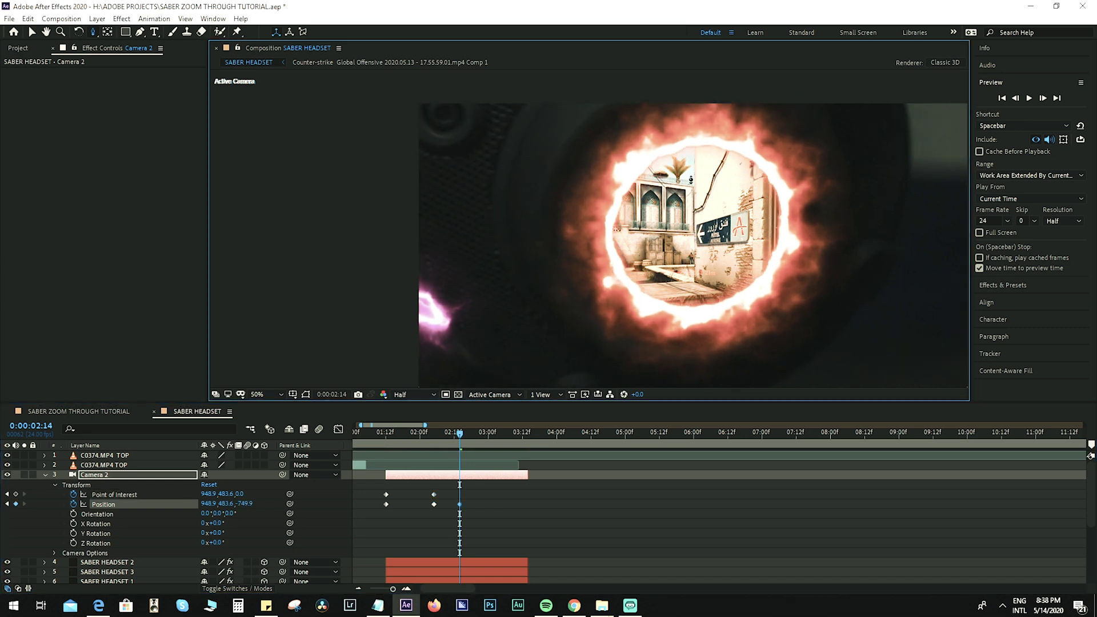
pyautogui.scroll(6, 692, 244)
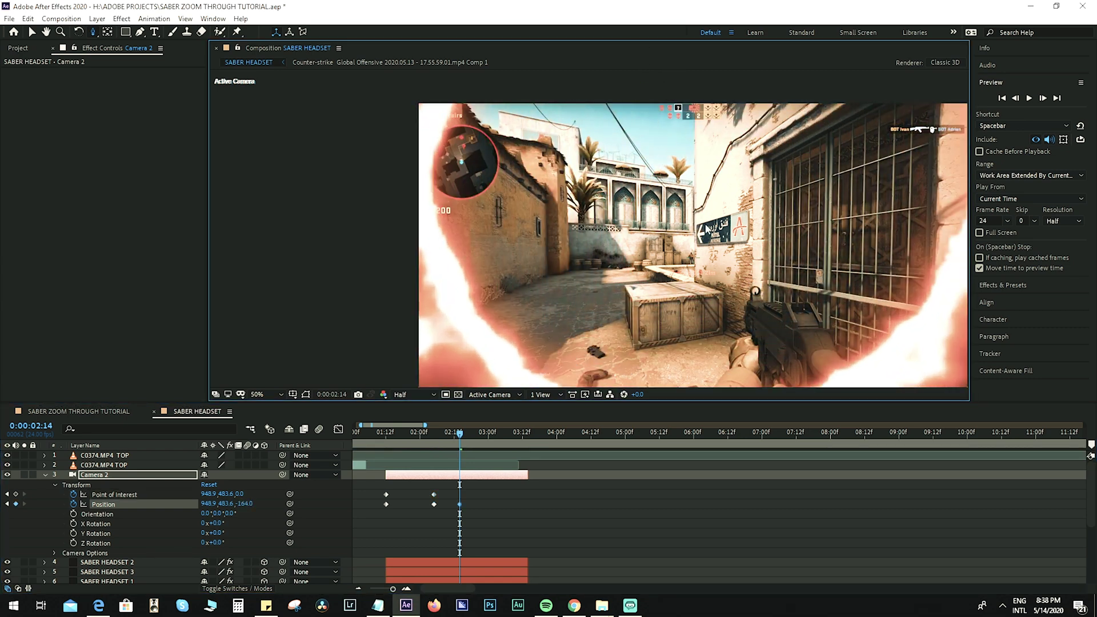
pyautogui.scroll(2, 679, 307)
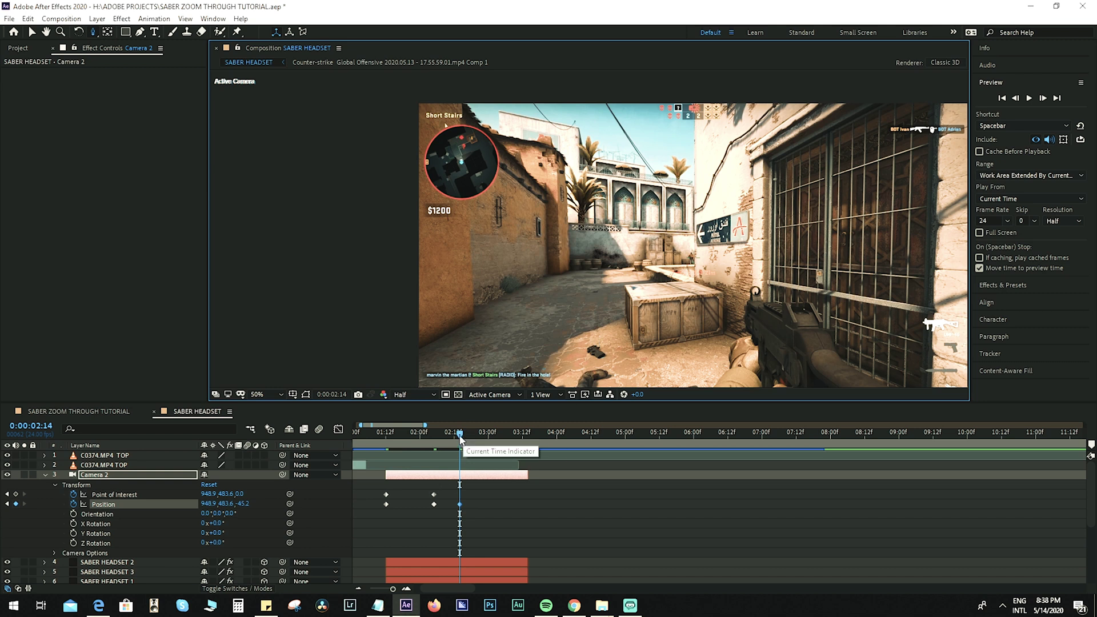
# Play back the composition from the start to check the camera zoom
pyautogui.moveTo(466, 438); pyautogui.dragTo(373, 455)
pyautogui.press('Home')
pyautogui.press('space')
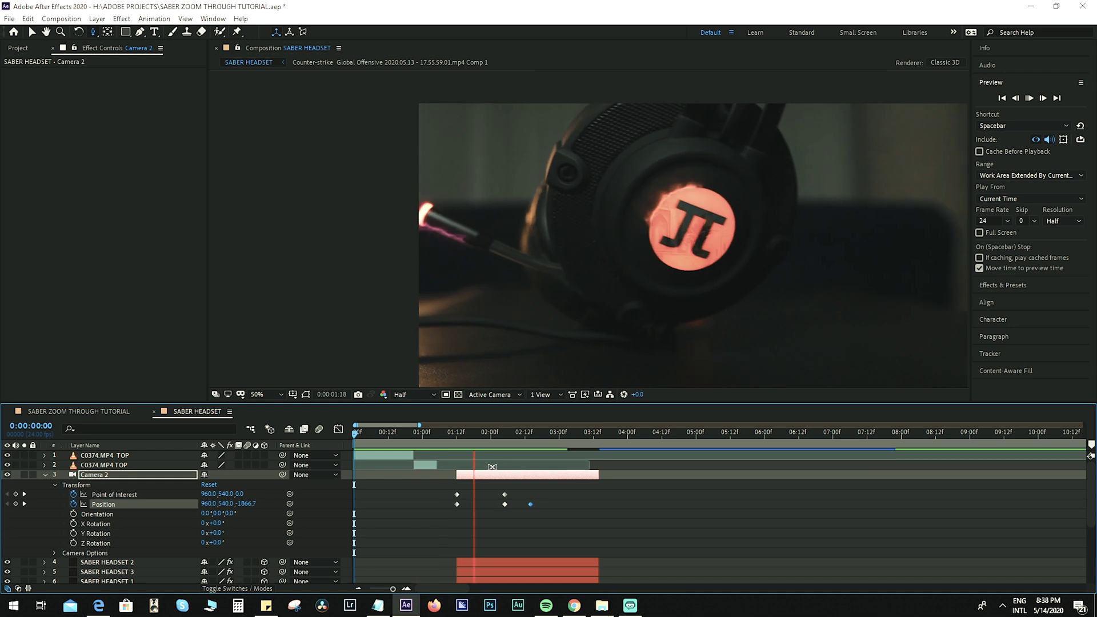
pyautogui.press('space')
# Shift all Camera 2 Point of Interest and Position keyframes later, with the first at about 0:00:02:10
pyautogui.press('c')
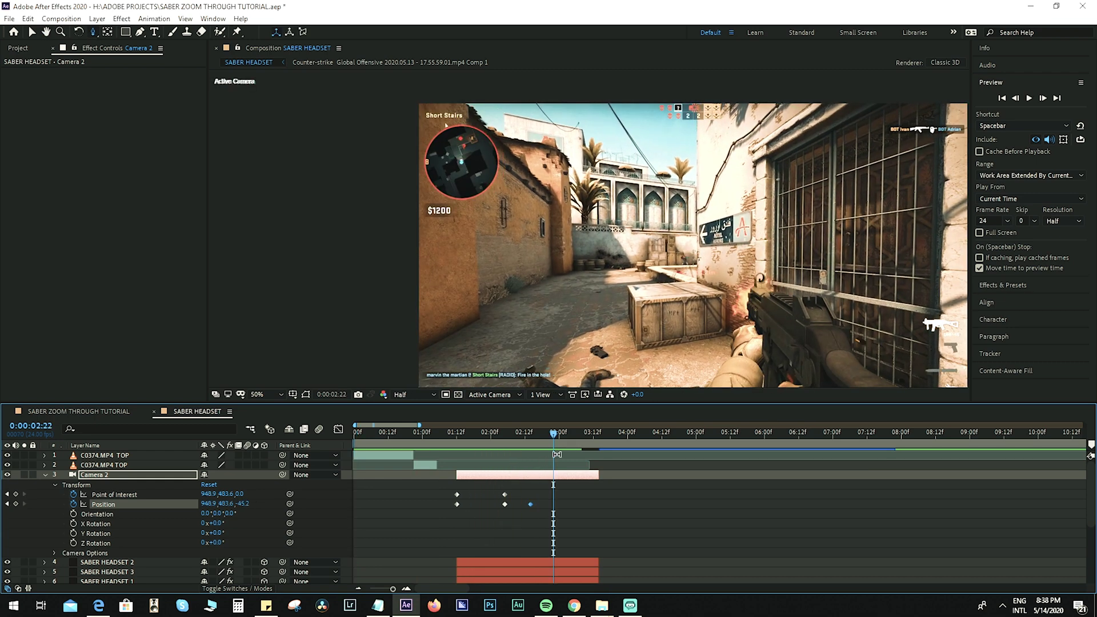
pyautogui.moveTo(523, 441); pyautogui.dragTo(459, 452)
pyautogui.moveTo(547, 490); pyautogui.dragTo(519, 510)
# Play back the transition several times to check the timing of the delayed camera zoom
pyautogui.press('space')
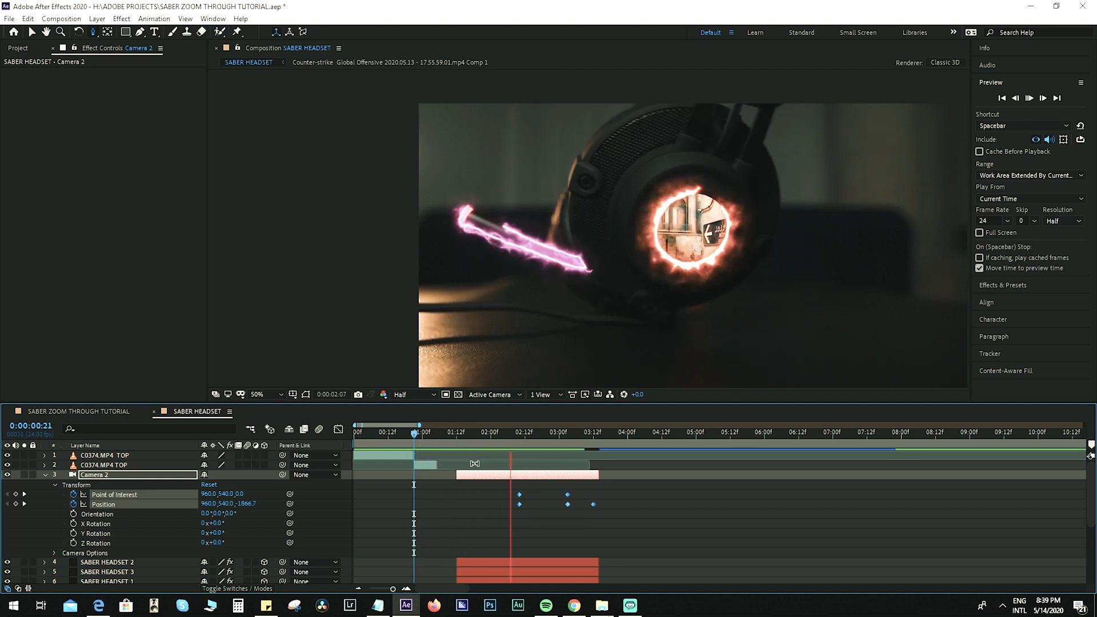
pyautogui.press('space')
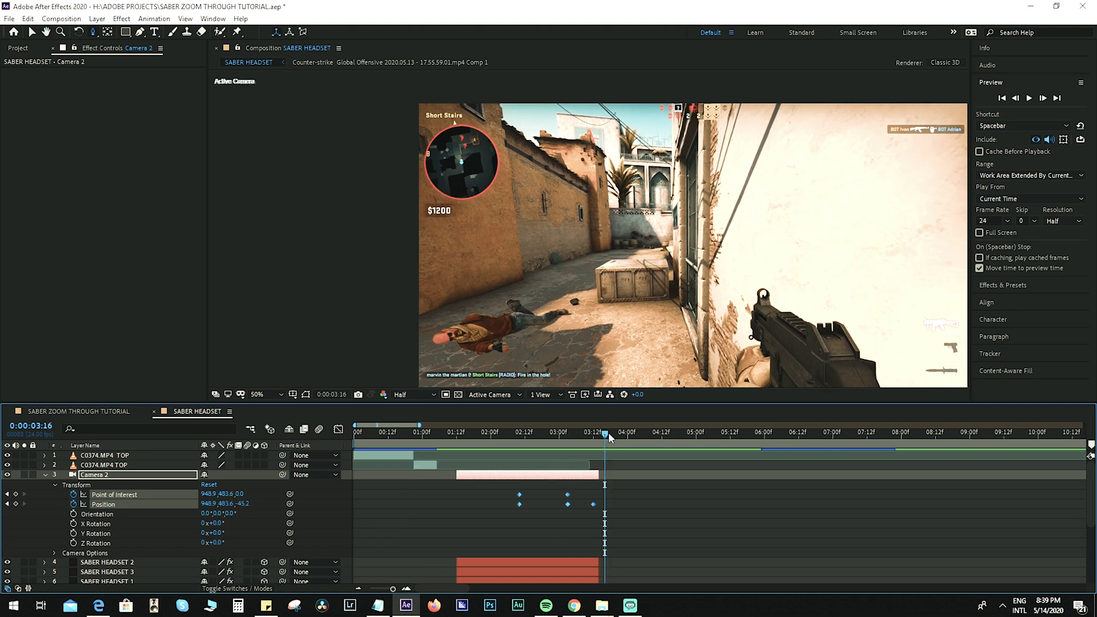
pyautogui.press('space')
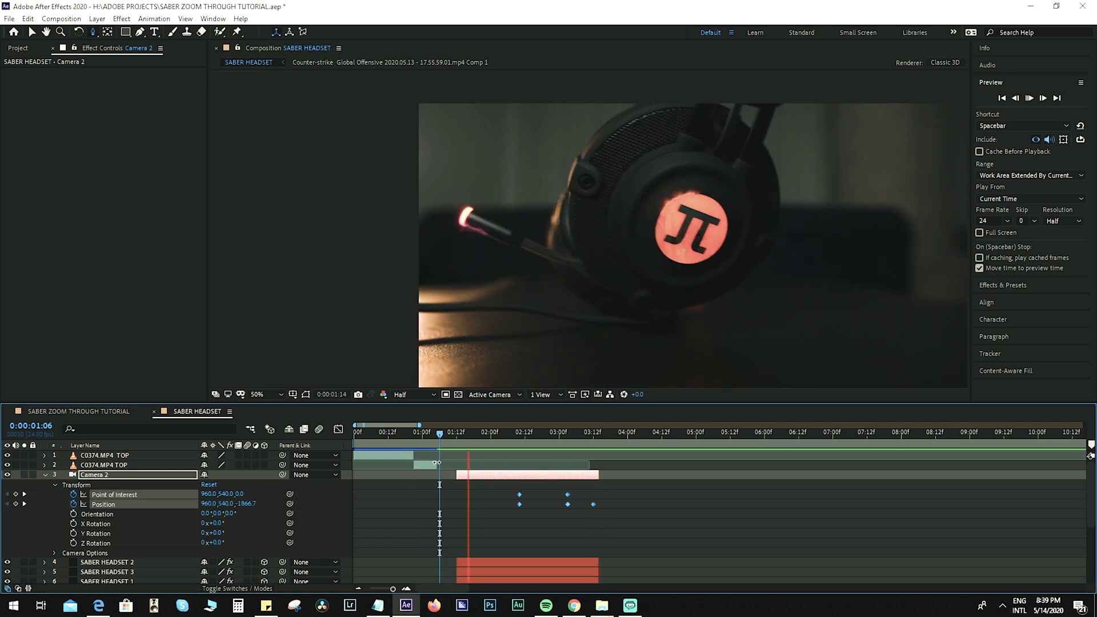
pyautogui.press('space')
pyautogui.click(433, 459)
pyautogui.press('space')
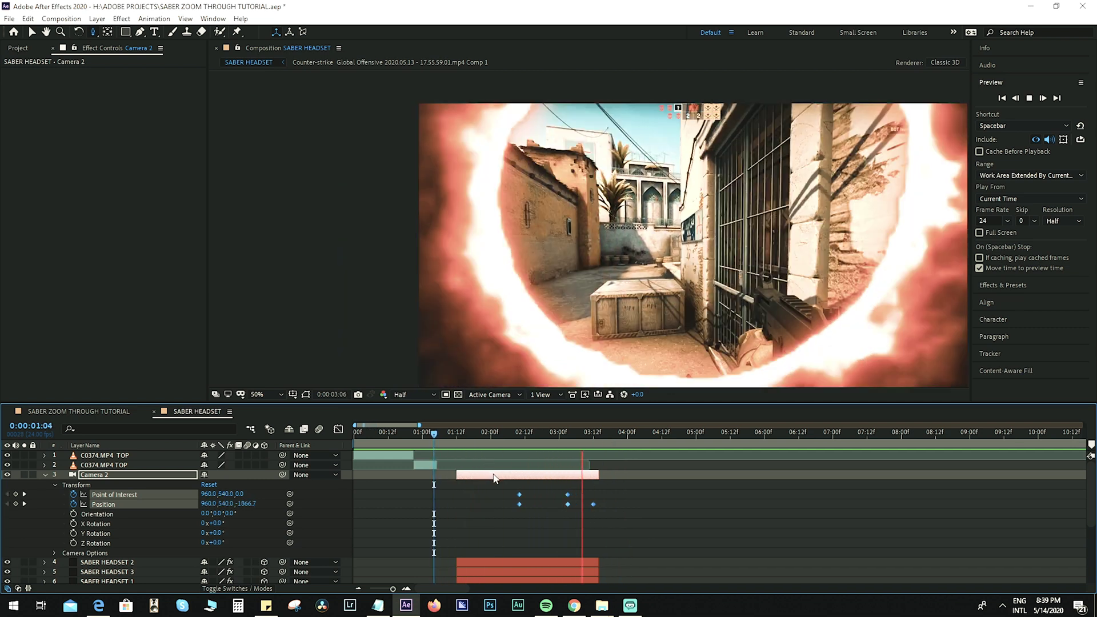
pyautogui.press('space')
pyautogui.moveTo(544, 449); pyautogui.dragTo(570, 453)
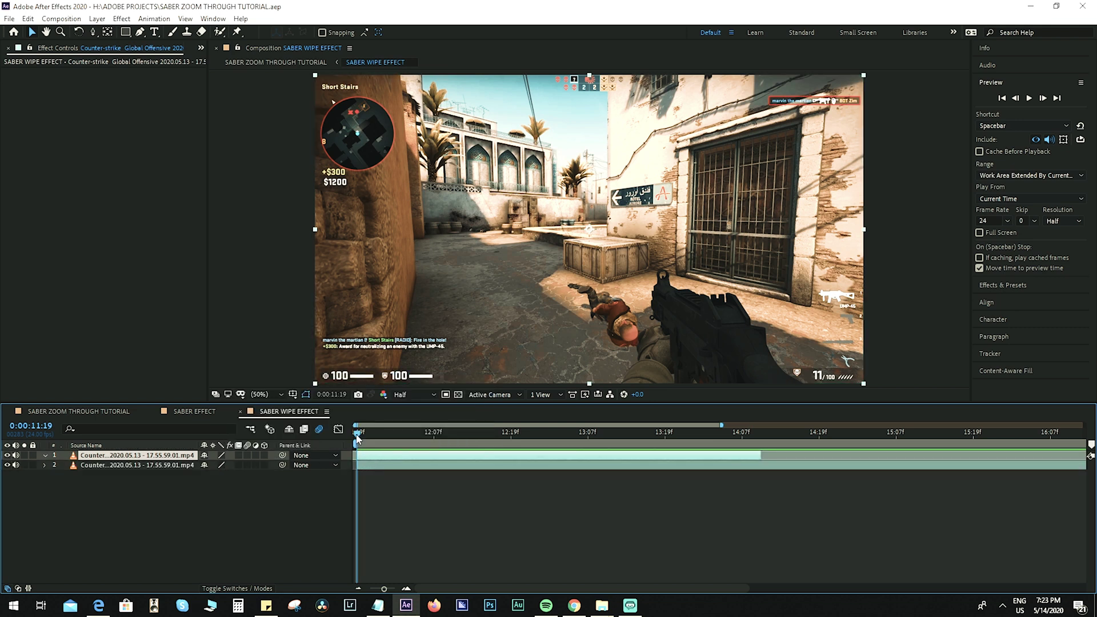
# On the upper Counter-strike layer of SABER WIPE EFFECT, draw a wavy mask edge from above the frame's upper-right corner to its lower-left corner
pyautogui.click(362, 466)
pyautogui.click(363, 457)
pyautogui.click(366, 466)
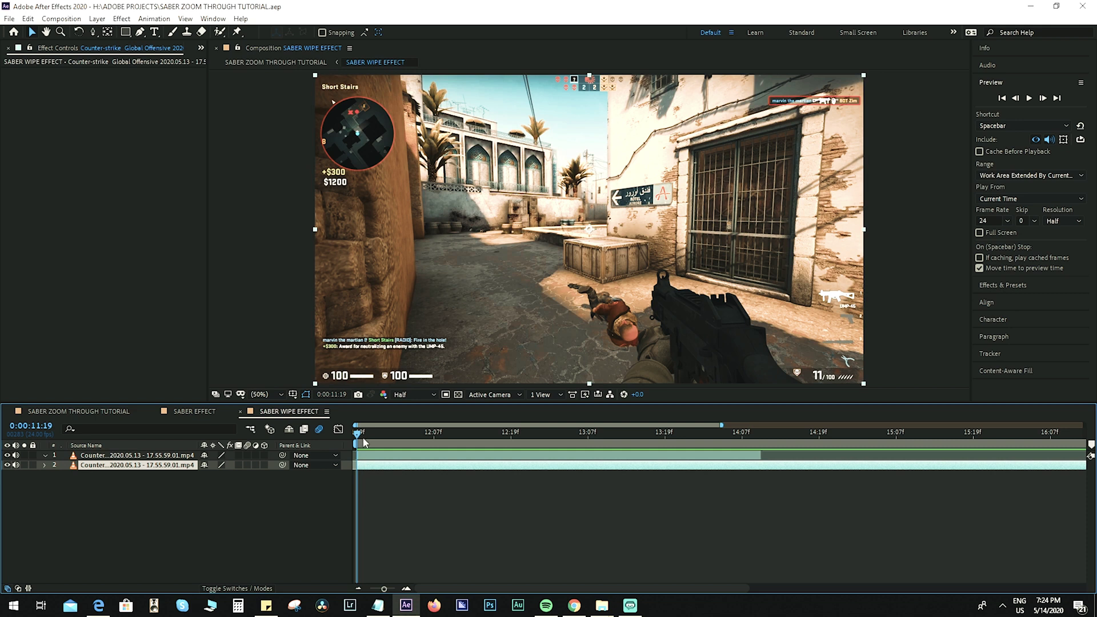
pyautogui.click(369, 456)
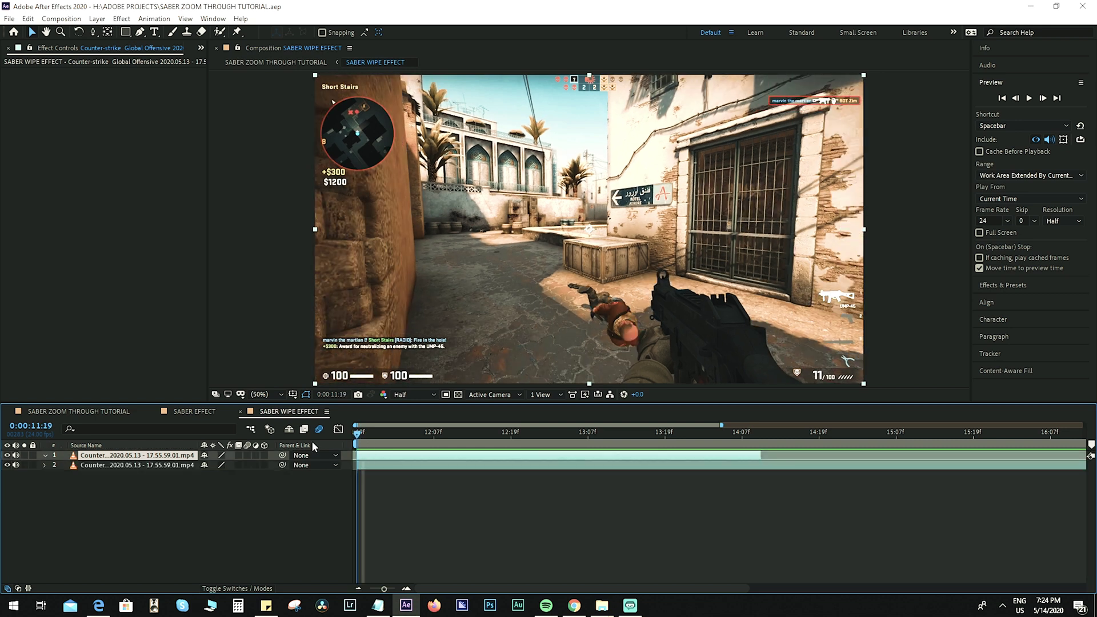
pyautogui.click(140, 32)
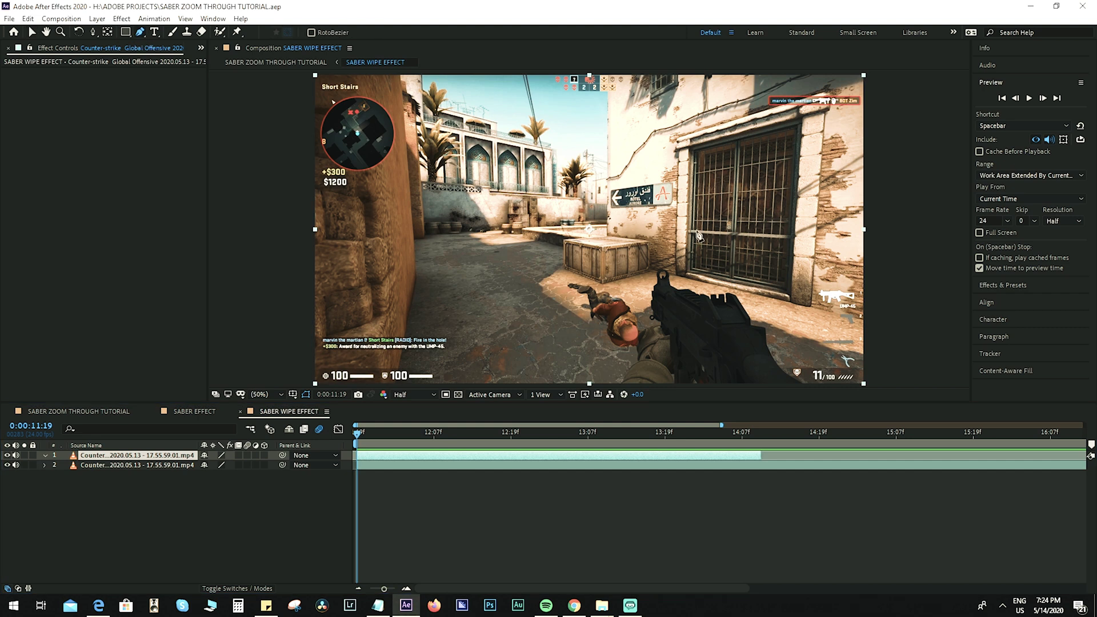
pyautogui.scroll(-2, 654, 243)
pyautogui.click(739, 114)
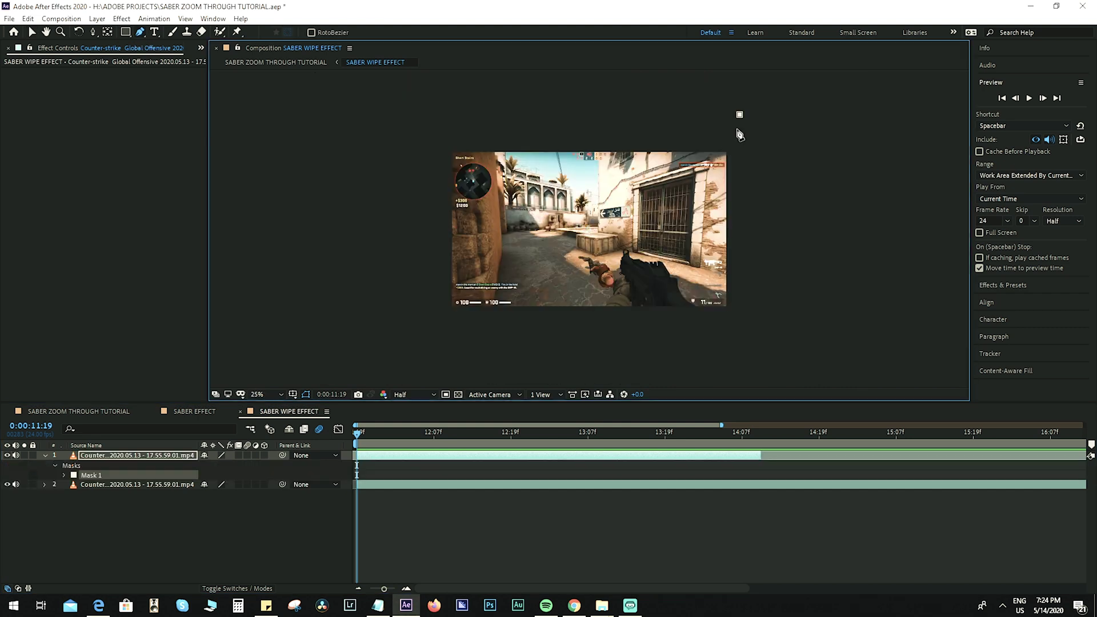
pyautogui.click(732, 139)
pyautogui.click(725, 154)
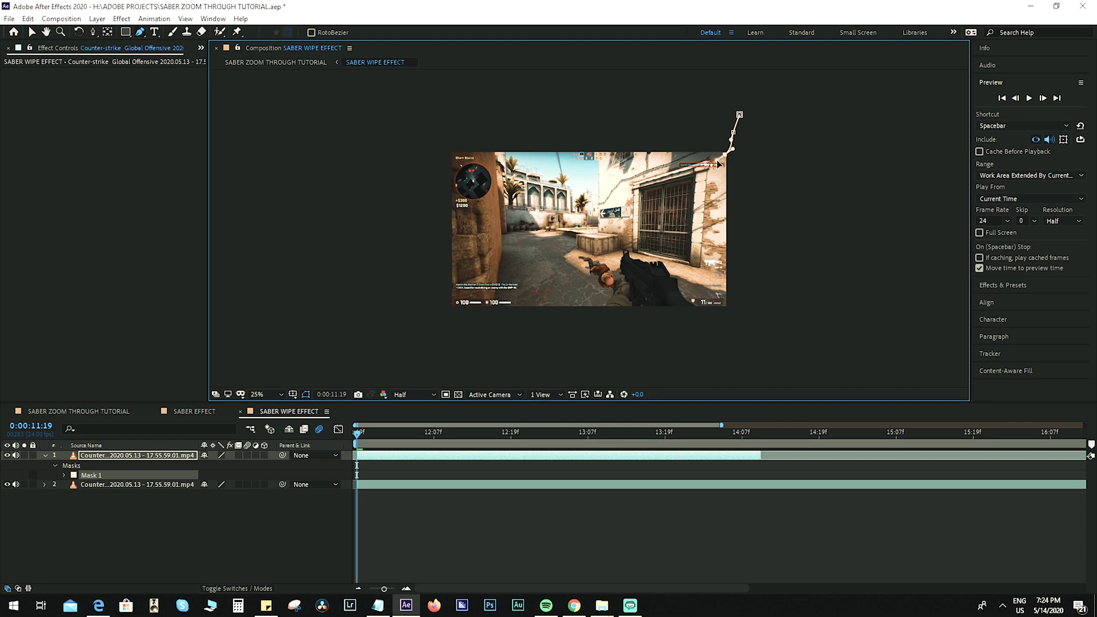
pyautogui.click(709, 162)
pyautogui.click(693, 189)
pyautogui.click(661, 224)
pyautogui.click(625, 238)
pyautogui.click(599, 247)
pyautogui.click(572, 249)
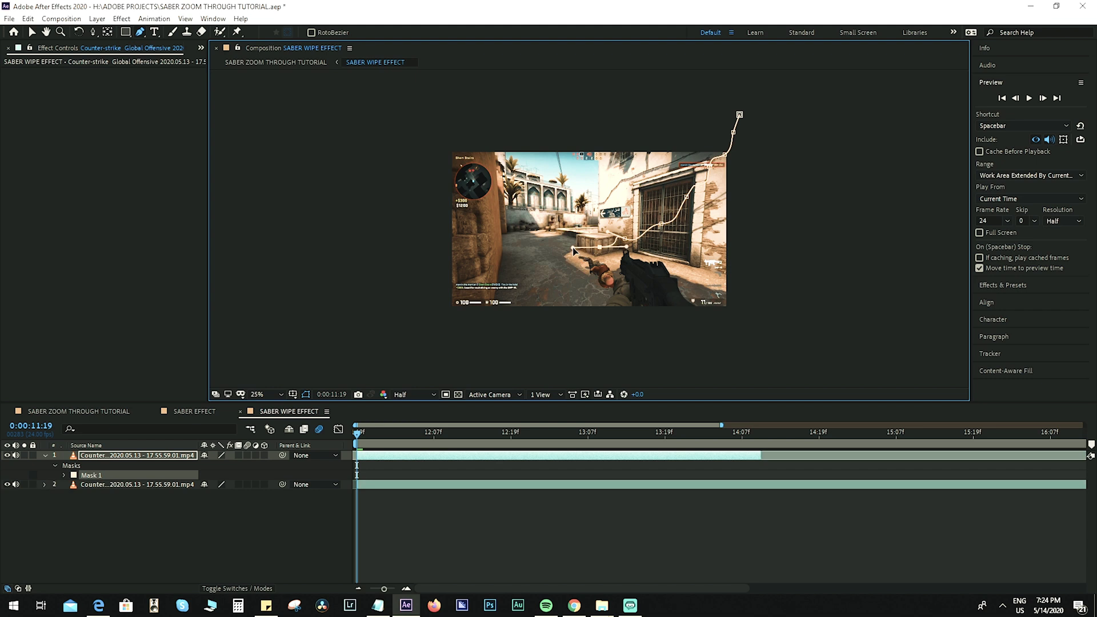
pyautogui.click(561, 258)
pyautogui.click(532, 251)
pyautogui.click(512, 267)
pyautogui.click(501, 275)
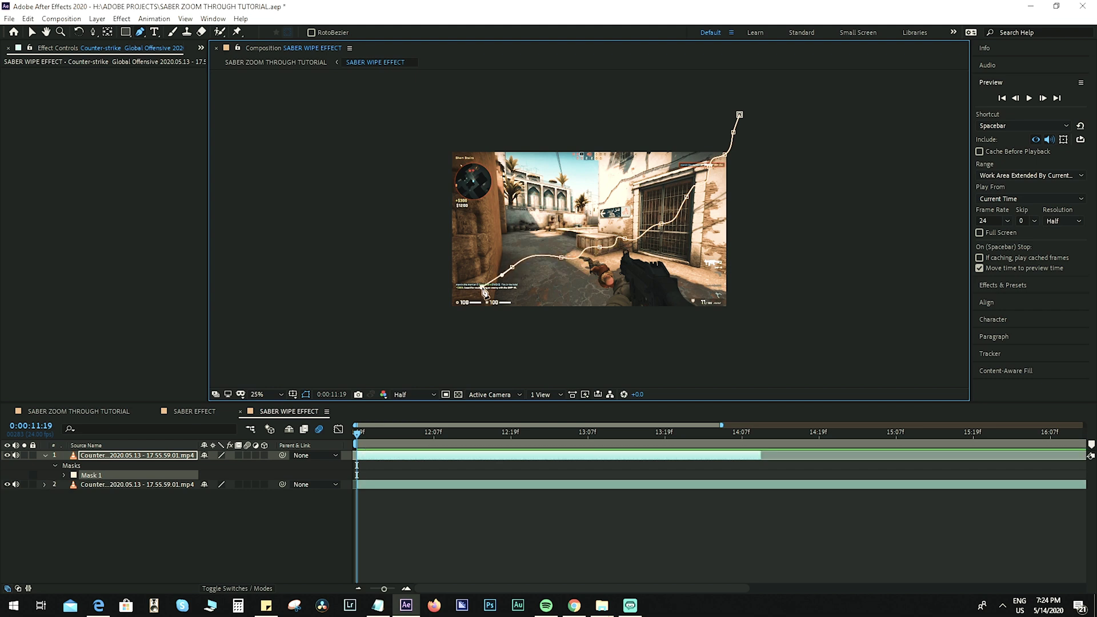
pyautogui.click(457, 296)
# Continue the wavy mask outline outside the frame, around its lower-left, left and top, and close it at the first upper-right vertex
pyautogui.click(446, 321)
pyautogui.click(408, 330)
pyautogui.click(337, 308)
pyautogui.click(316, 210)
pyautogui.click(368, 113)
pyautogui.click(478, 92)
pyautogui.click(525, 80)
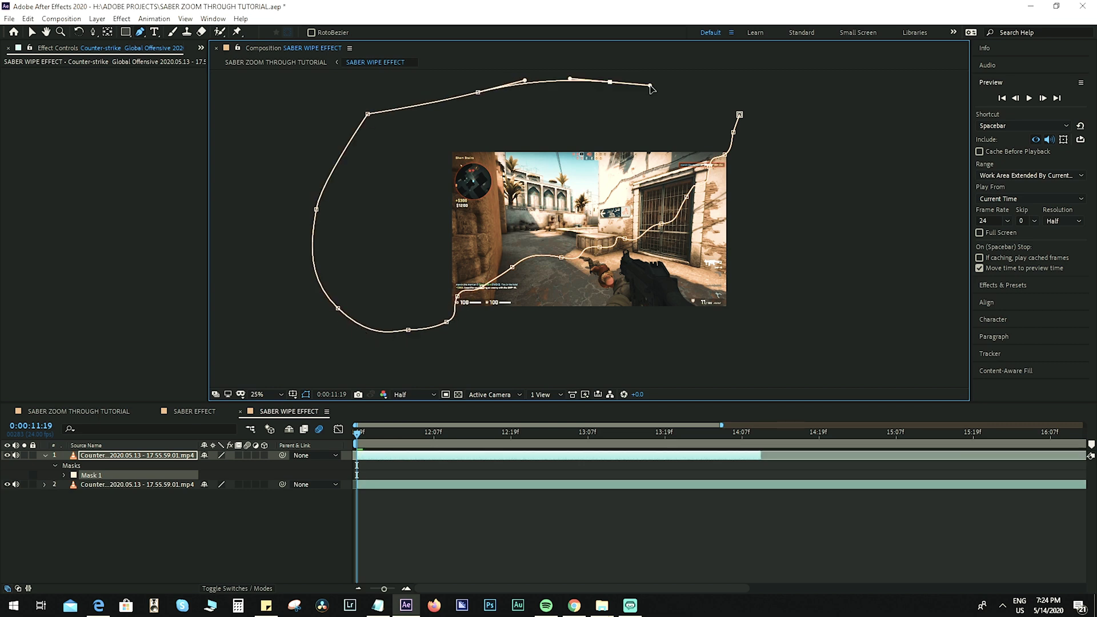
pyautogui.click(609, 81)
pyautogui.click(739, 114)
# Add a Mask Path keyframe to Mask 1 at 0:00:11:19 and set its mask mode to None
pyautogui.click(64, 475)
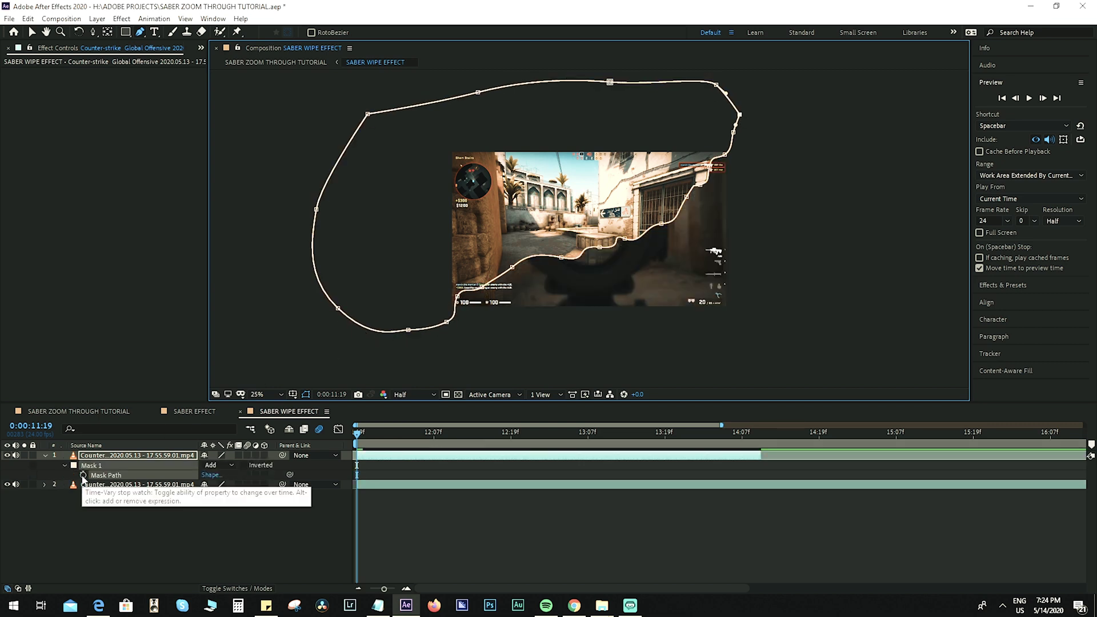
pyautogui.click(83, 475)
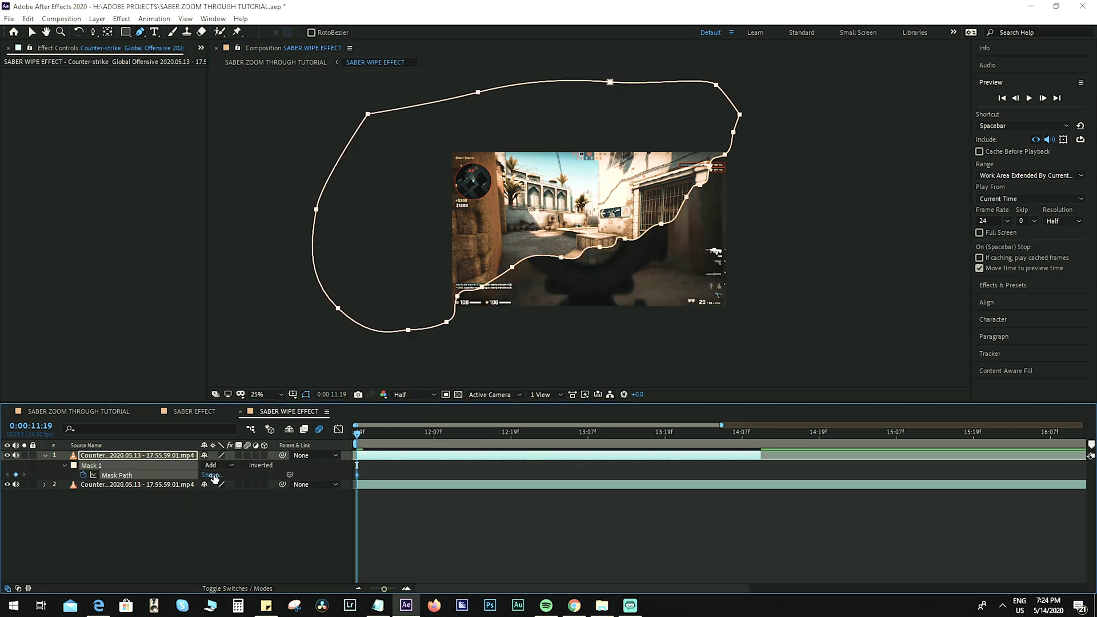
pyautogui.click(212, 465)
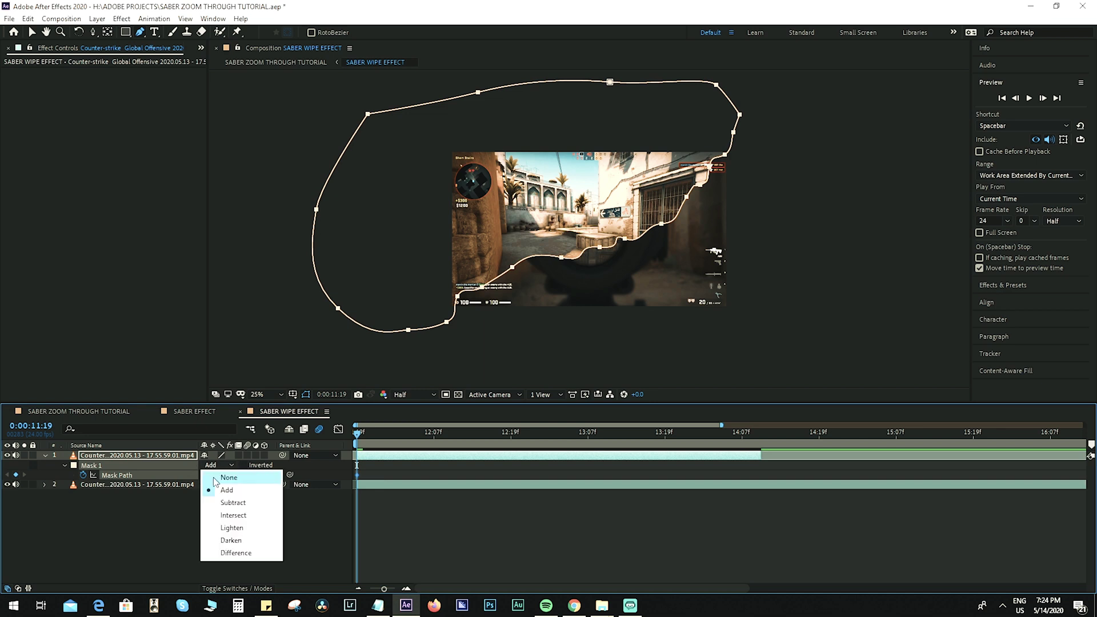
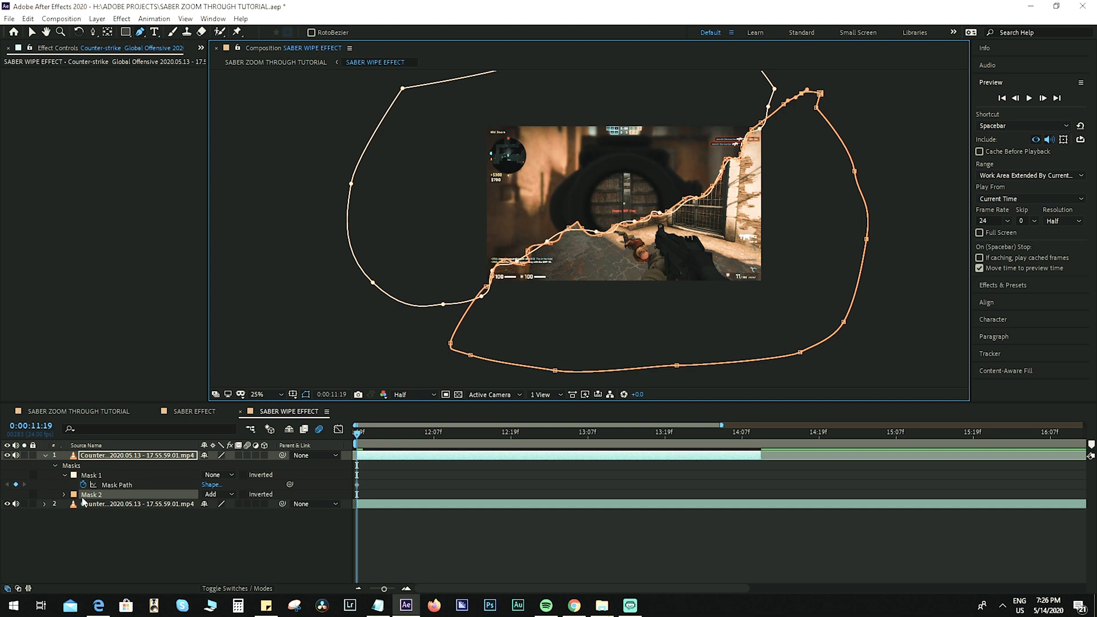
# Add a Mask Path keyframe to Mask 2 at 0:00:11:19 and set Mask 1's mode to Add
pyautogui.press('m')
pyautogui.press('m')
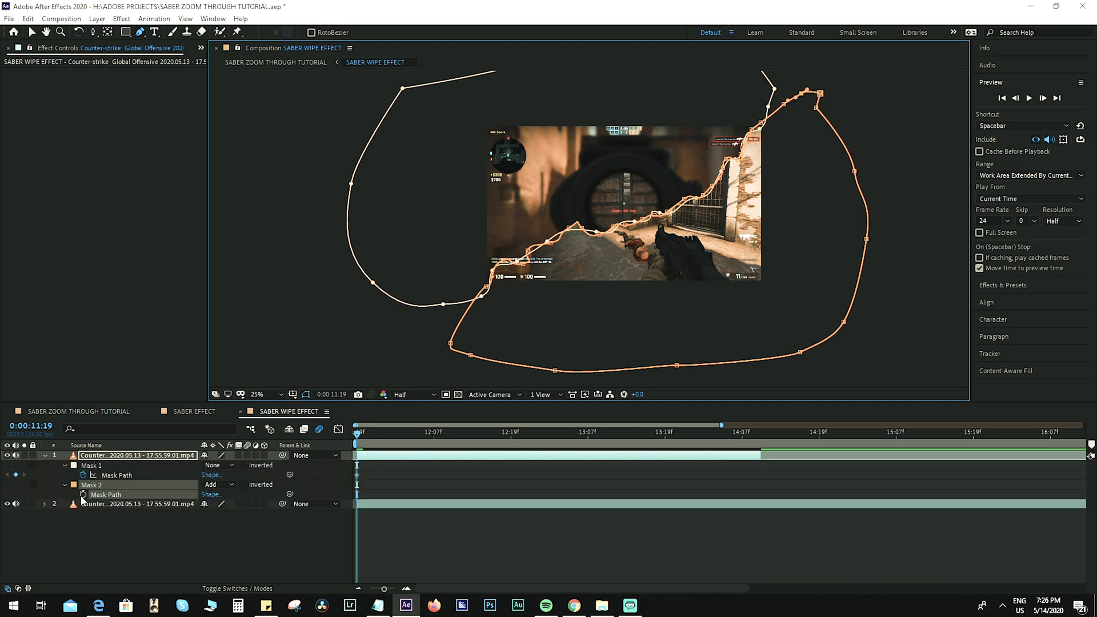
pyautogui.click(83, 495)
pyautogui.click(217, 465)
pyautogui.click(217, 475)
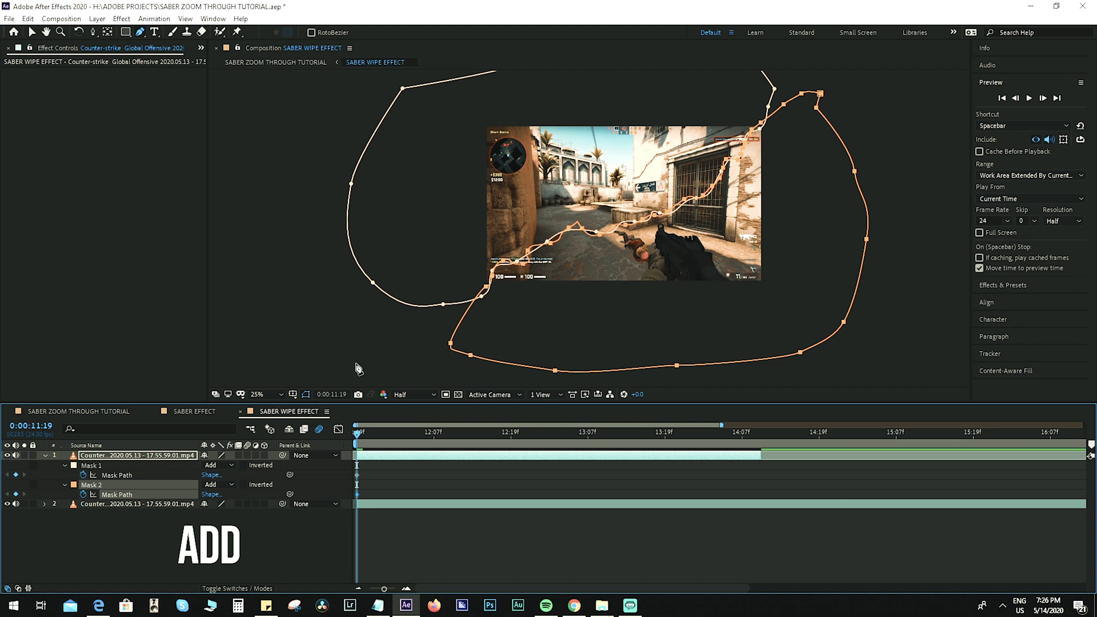
# At 0:00:12:04, move the whole Mask 1 path upward to open a gap above Mask 2
pyautogui.click(307, 391)
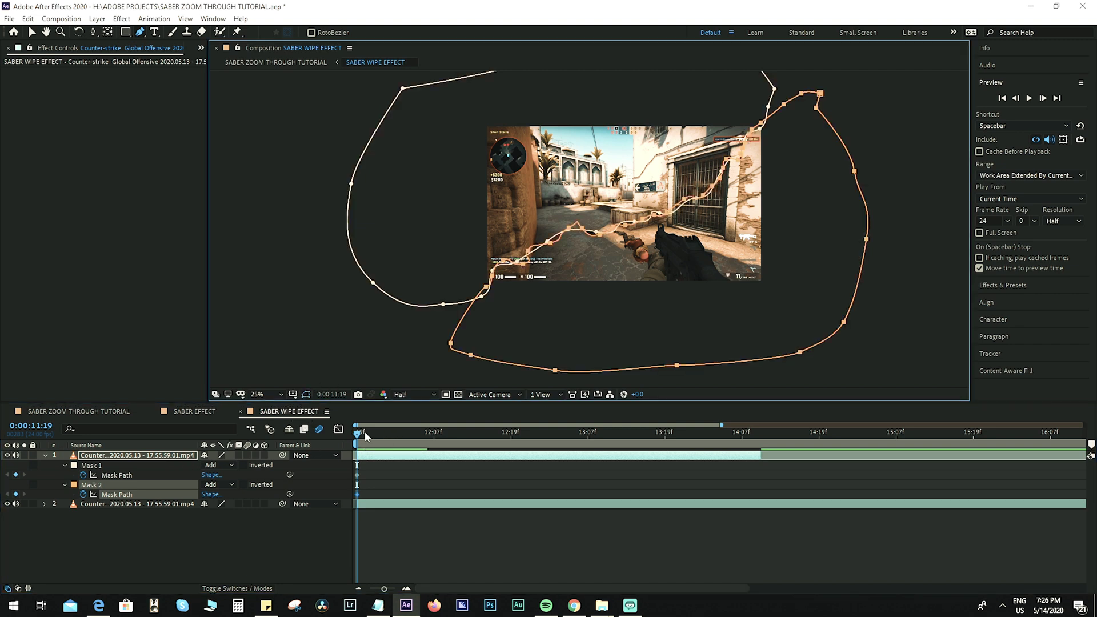
pyautogui.moveTo(366, 436); pyautogui.dragTo(418, 438)
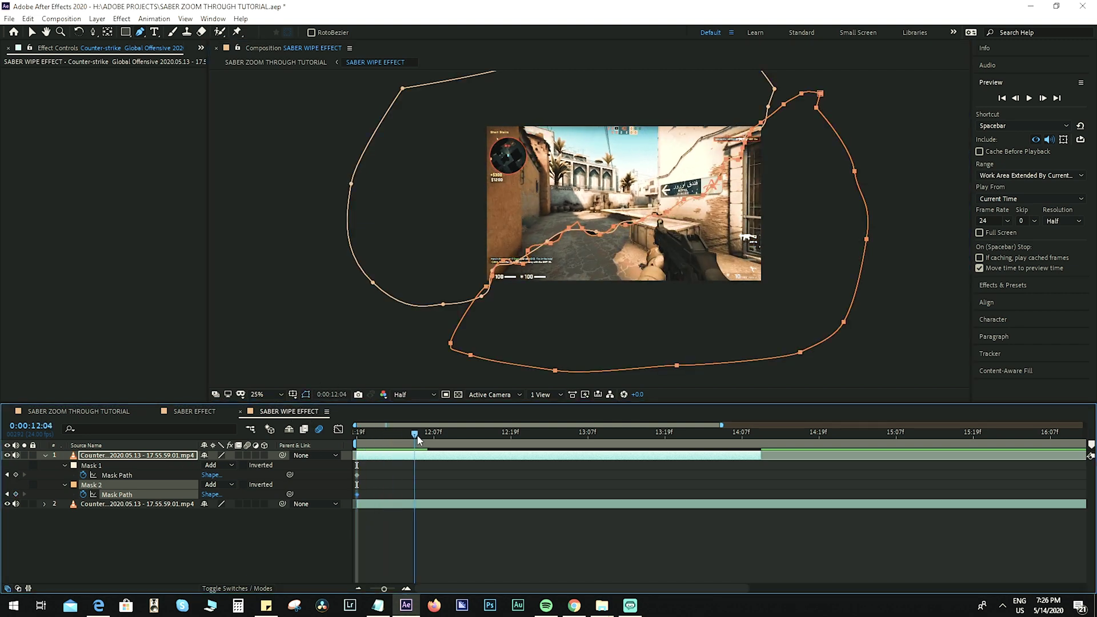
pyautogui.click(148, 475)
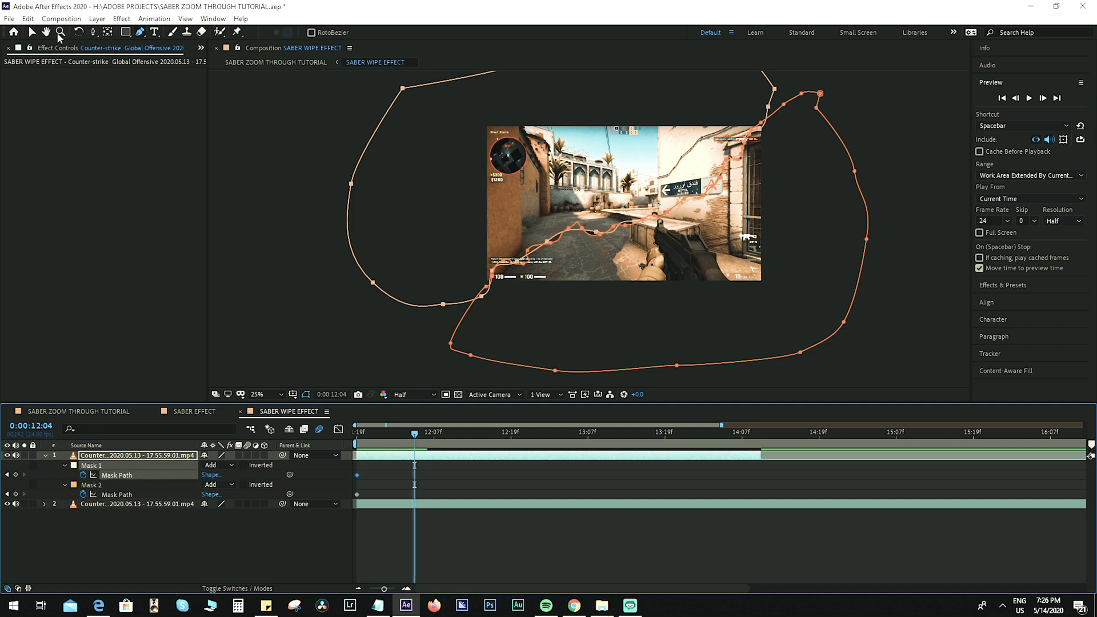
pyautogui.click(32, 32)
pyautogui.press(',')
pyautogui.doubleClick(617, 144)
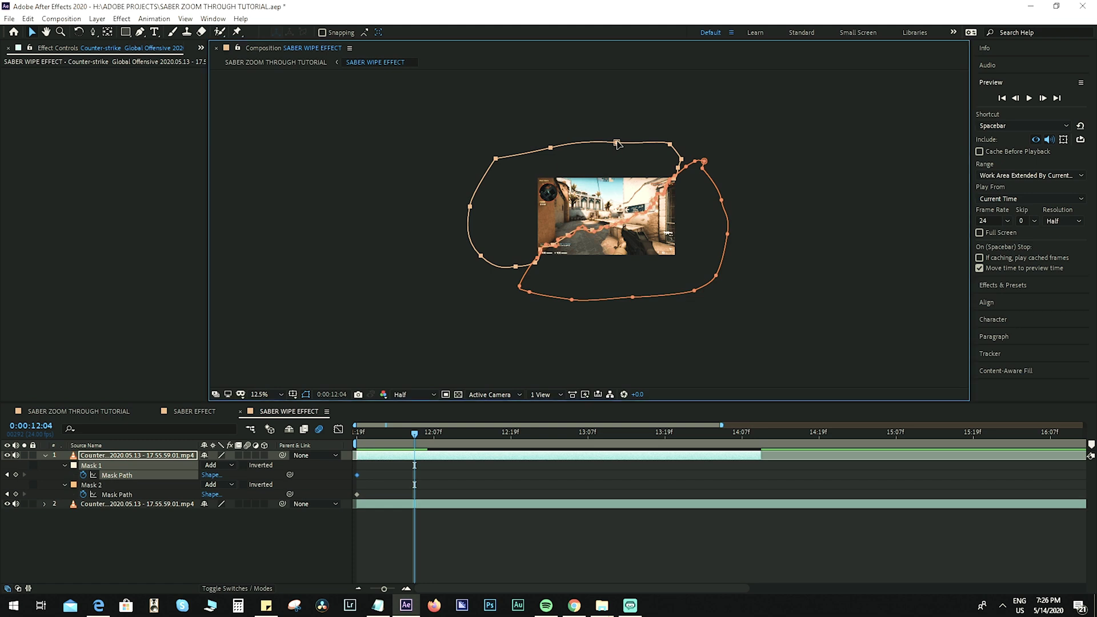
pyautogui.moveTo(594, 180); pyautogui.dragTo(592, 162)
pyautogui.press('.')
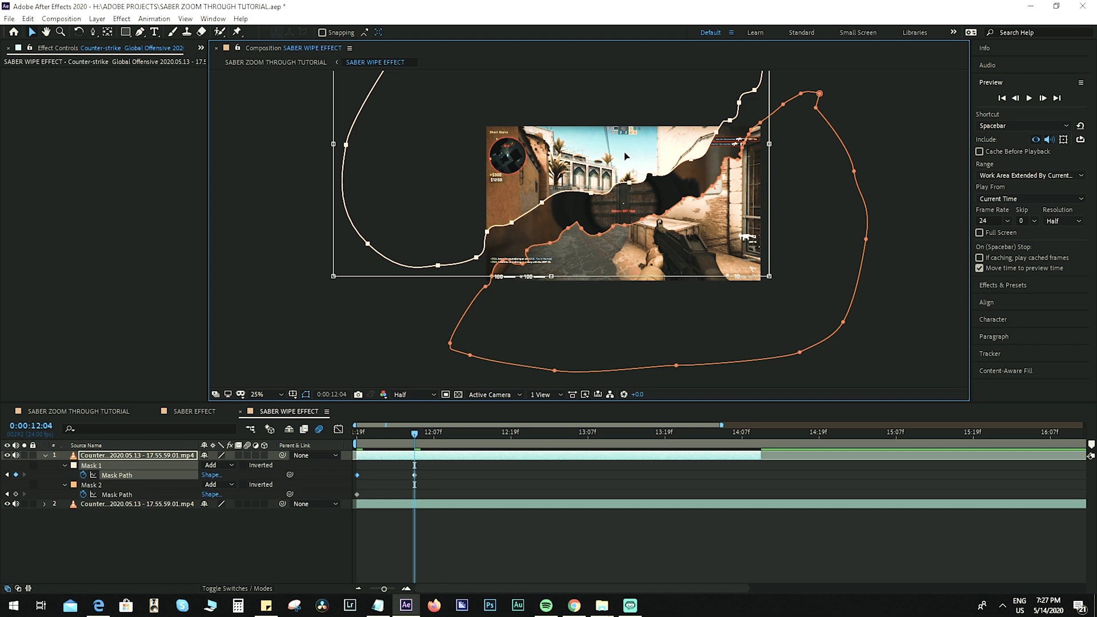
# Reshape Mask 1's lower edge at 0:00:12:04 into more irregular waves by moving its vertices, including those beyond the frame's left side
pyautogui.click(429, 453)
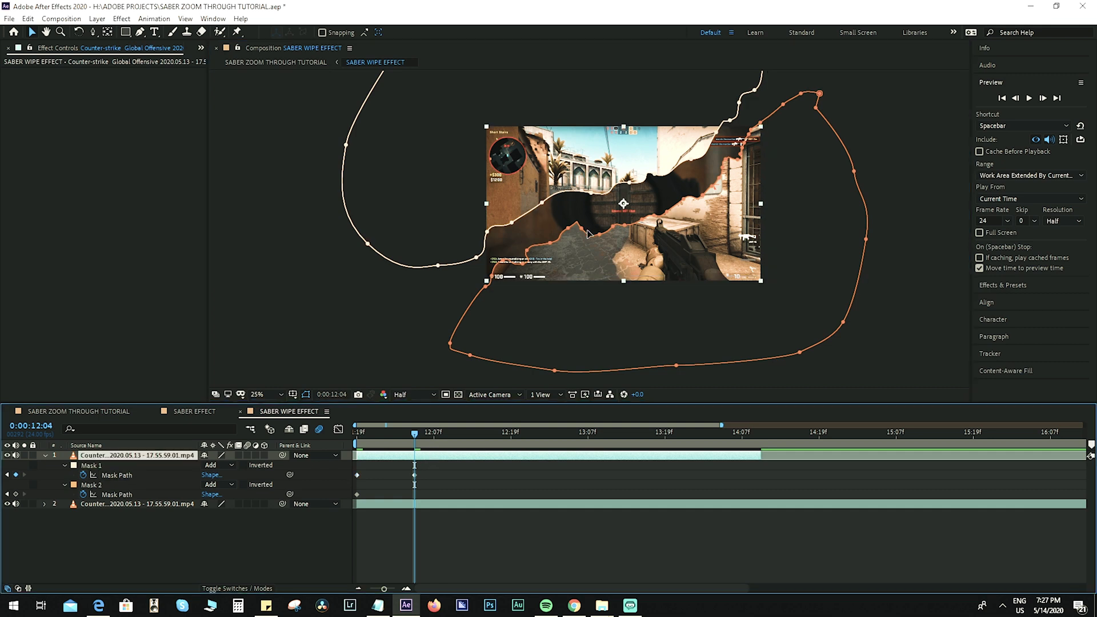
pyautogui.scroll(-2, 588, 237)
pyautogui.scroll(2, 637, 191)
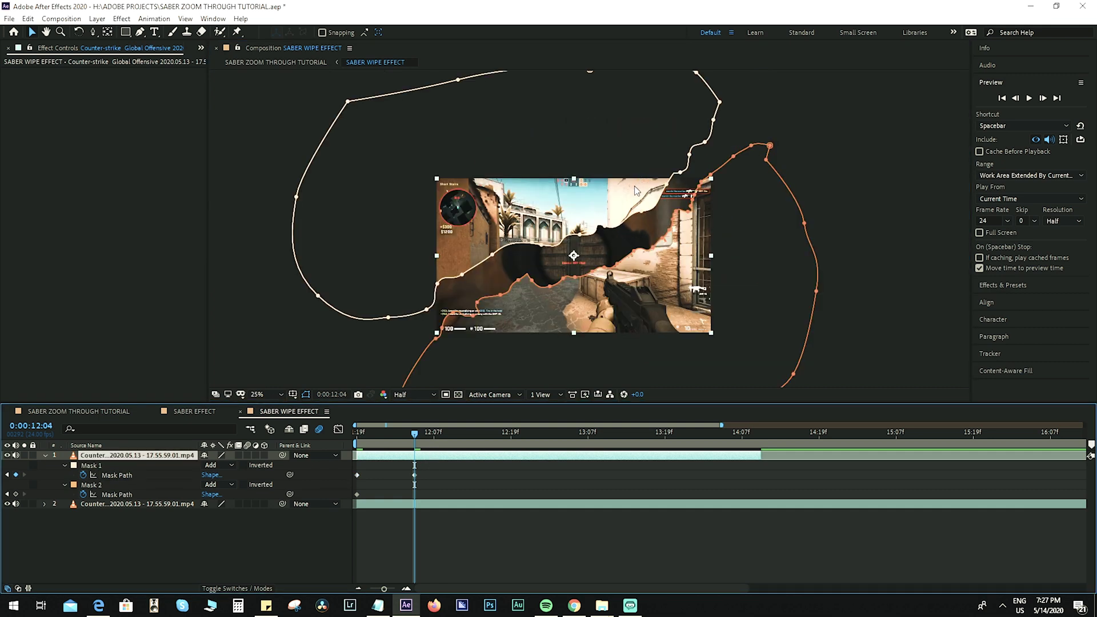
pyautogui.click(644, 213)
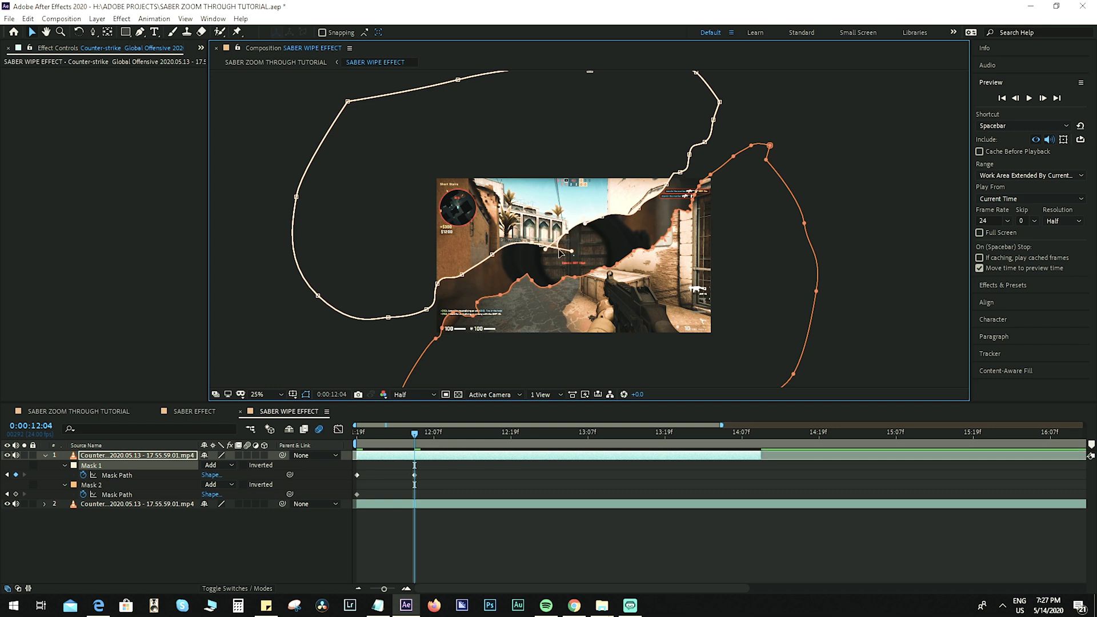
pyautogui.moveTo(560, 253); pyautogui.dragTo(391, 316)
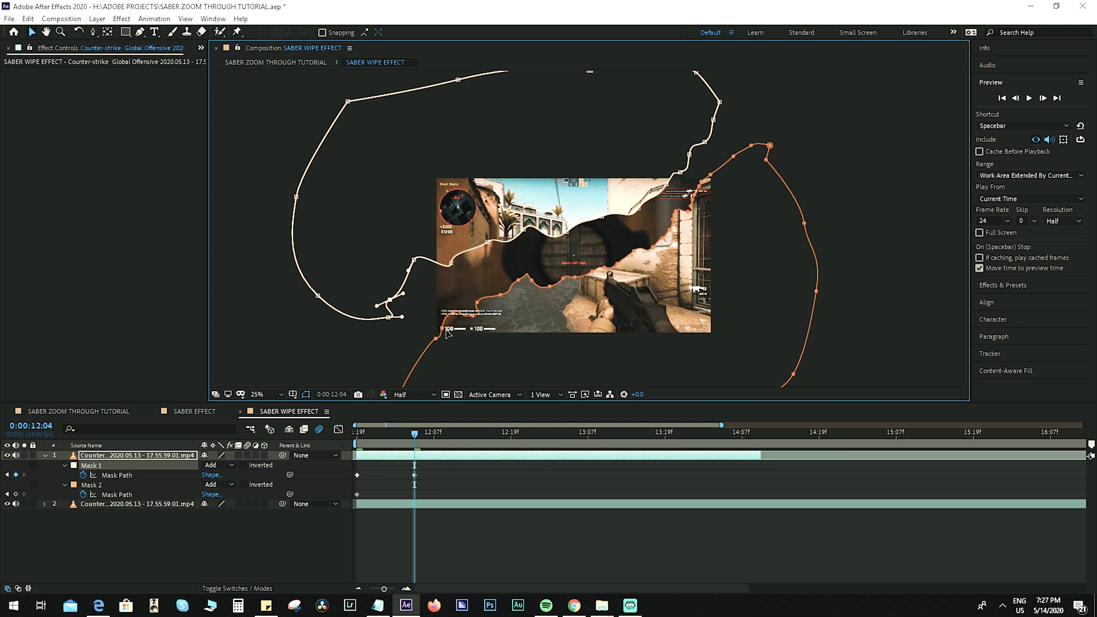
# At 0:00:12:04, move the whole Mask 2 path downward and reshape its upper edge into jagged waves
pyautogui.click(415, 460)
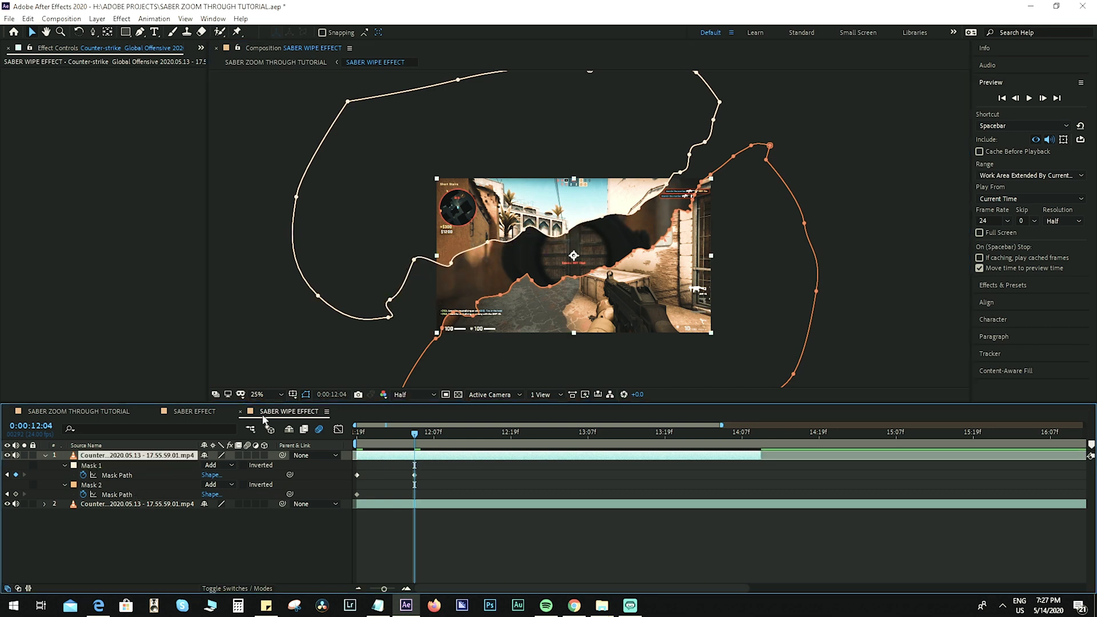
pyautogui.doubleClick(498, 298)
pyautogui.moveTo(592, 303); pyautogui.dragTo(558, 334)
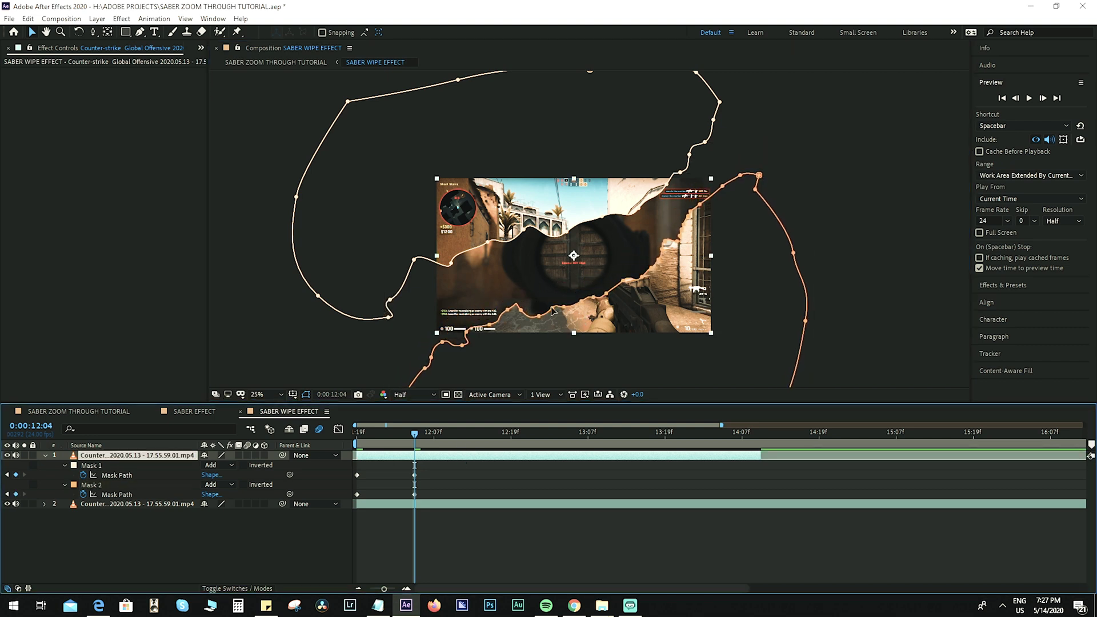
pyautogui.press('Return')
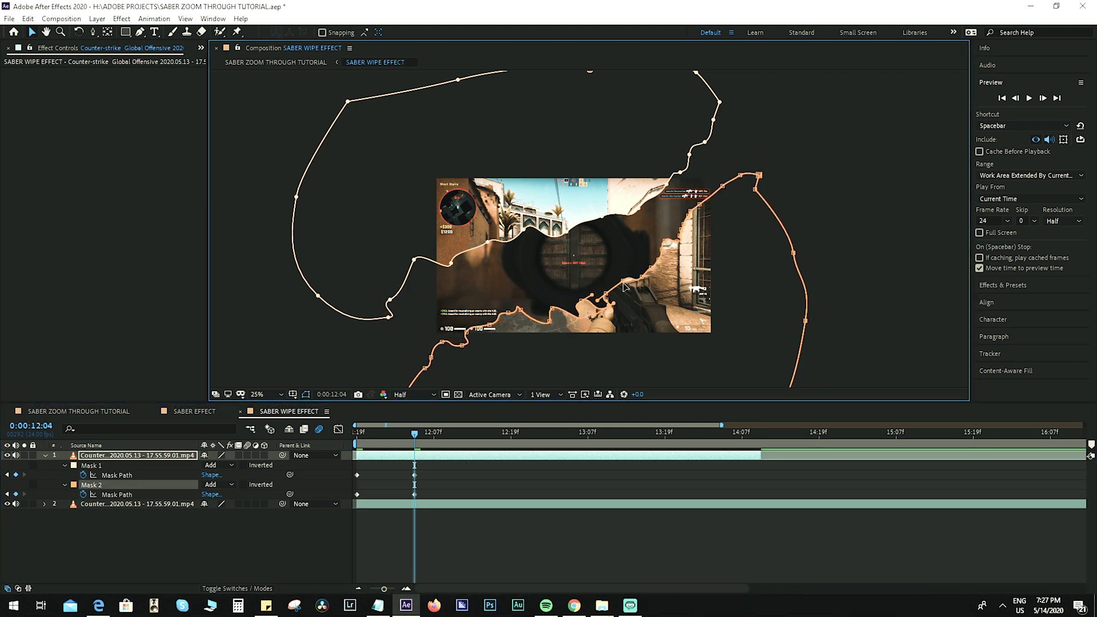
pyautogui.scroll(5, 678, 249)
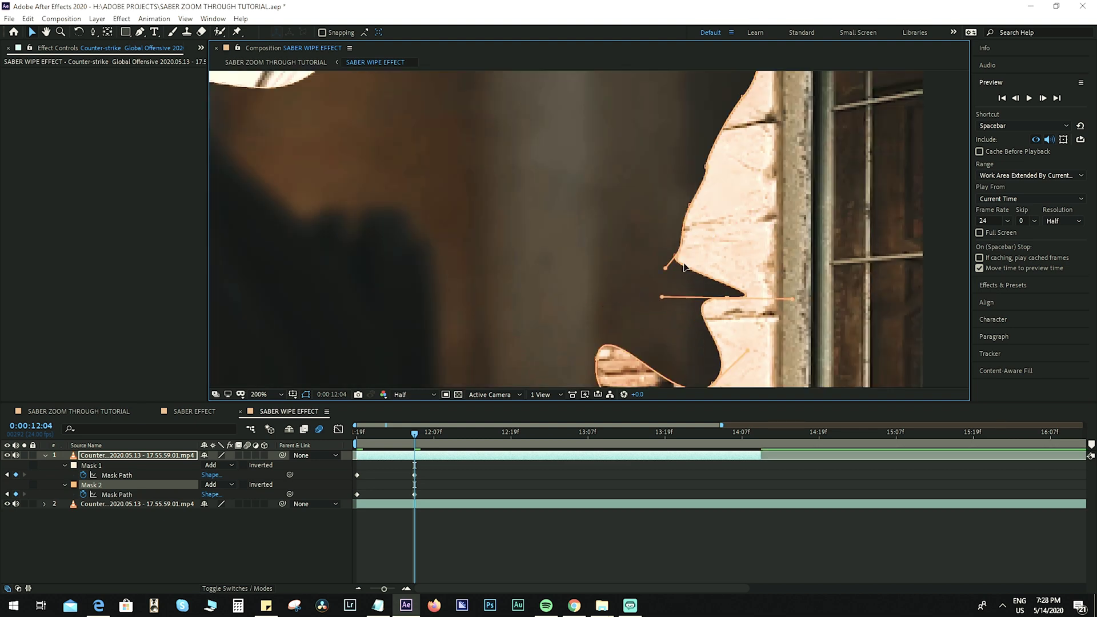
pyautogui.scroll(-7, 680, 246)
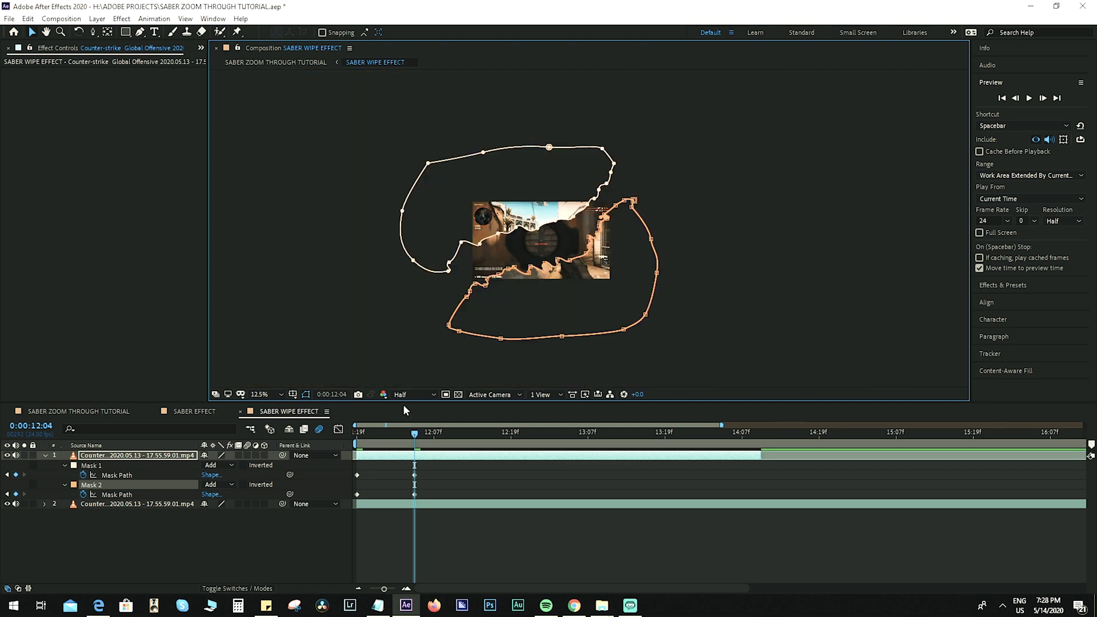
# At 0:00:12:10, move Mask 1 further up and reshape its wavy lower edge
pyautogui.moveTo(412, 440); pyautogui.dragTo(453, 434)
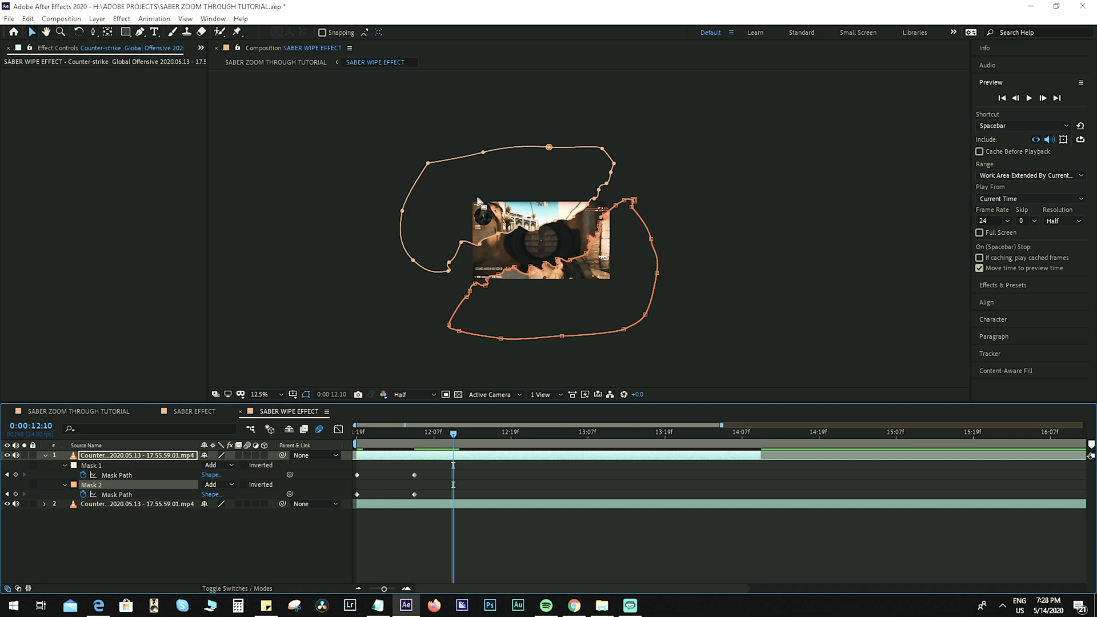
pyautogui.moveTo(496, 241); pyautogui.dragTo(500, 226)
pyautogui.scroll(4, 501, 220)
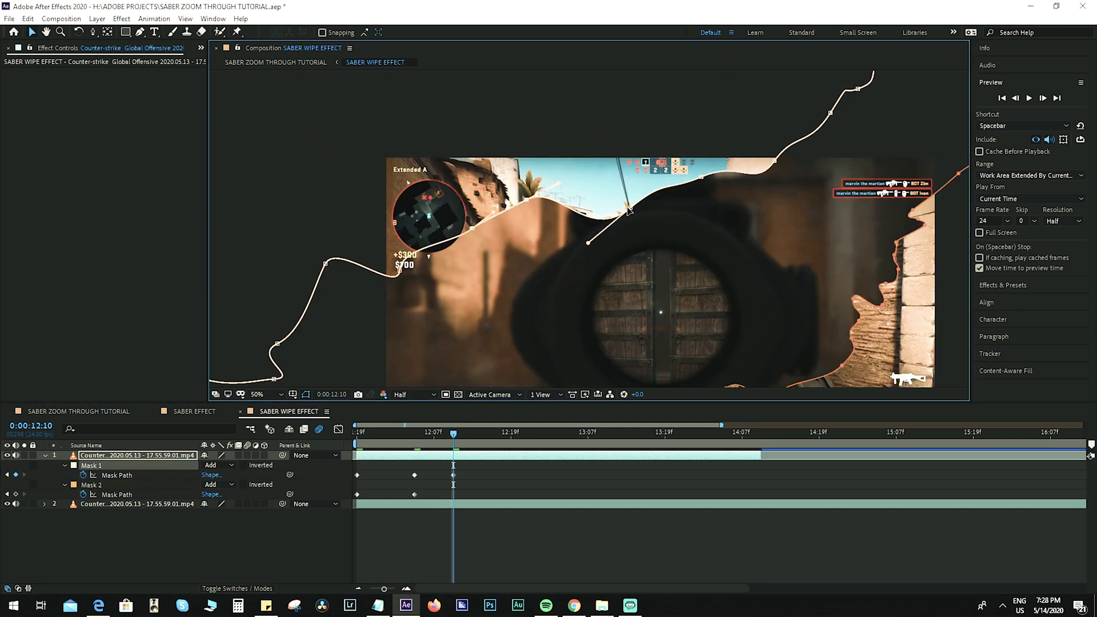
pyautogui.scroll(-2, 589, 228)
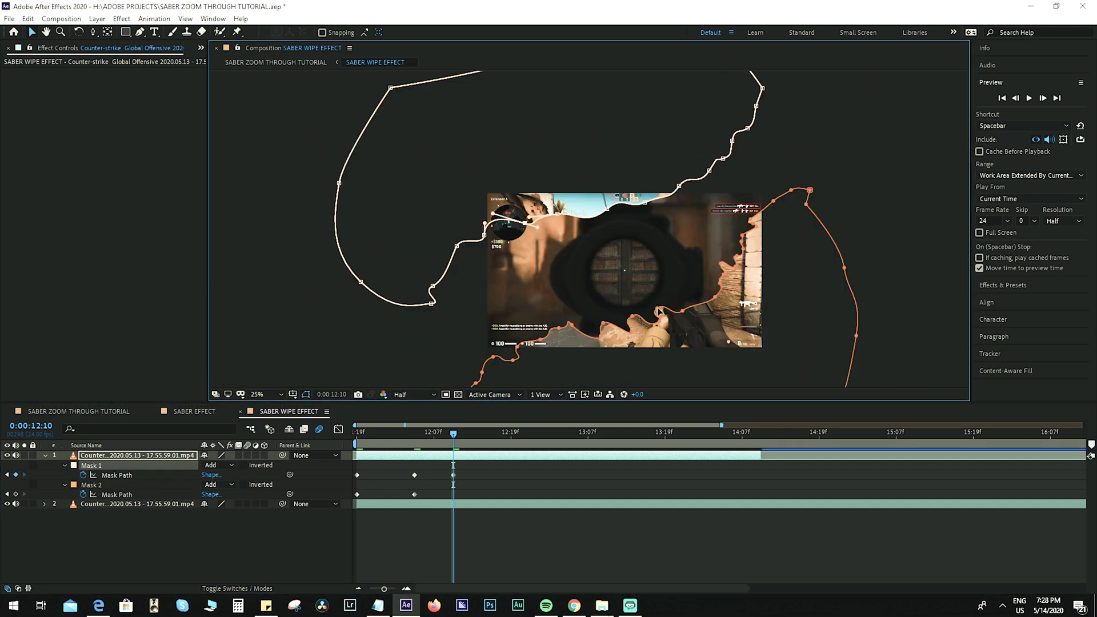
# At 0:00:12:10, reshape Mask 2's jagged edge toward the frame's lower-right corner
pyautogui.scroll(2, 748, 308)
pyautogui.click(731, 295)
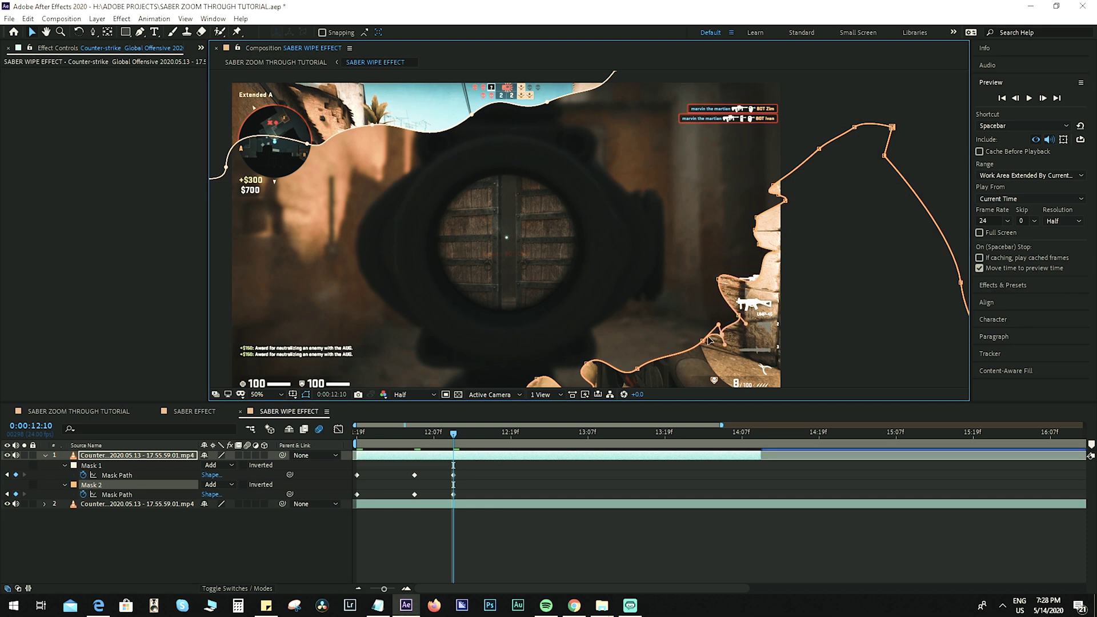
pyautogui.scroll(-2, 594, 233)
# At 0:00:12:15, move Mask 1 above the frame and Mask 2 below it, so both lie completely outside the footage
pyautogui.moveTo(452, 439); pyautogui.dragTo(485, 440)
pyautogui.scroll(-1, 588, 228)
pyautogui.moveTo(451, 246); pyautogui.dragTo(445, 175)
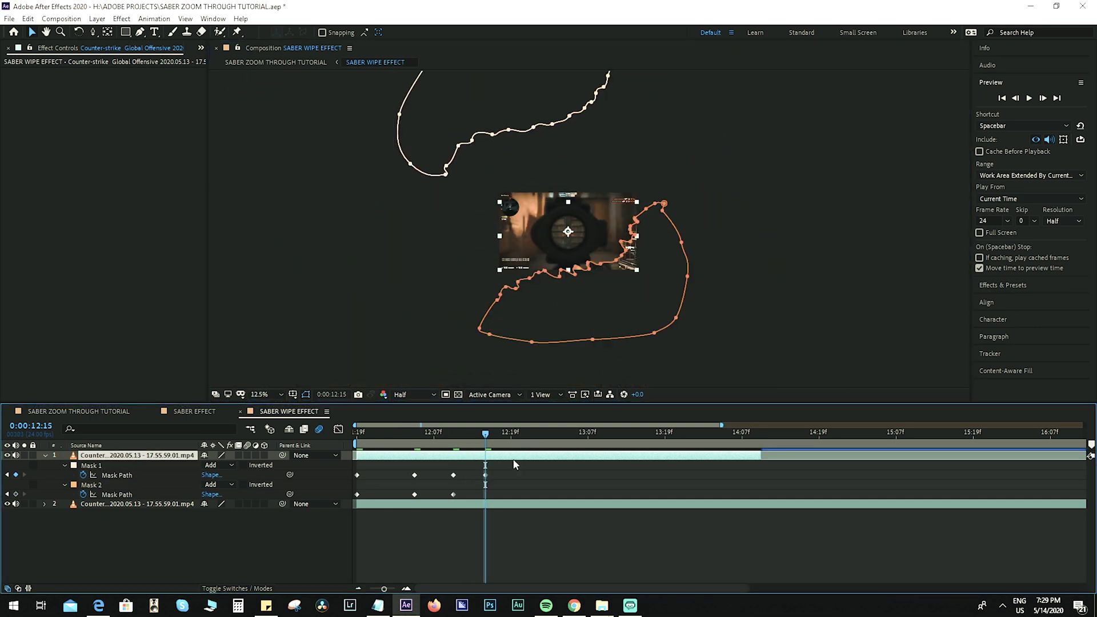
pyautogui.doubleClick(562, 278)
pyautogui.moveTo(561, 278); pyautogui.dragTo(598, 352)
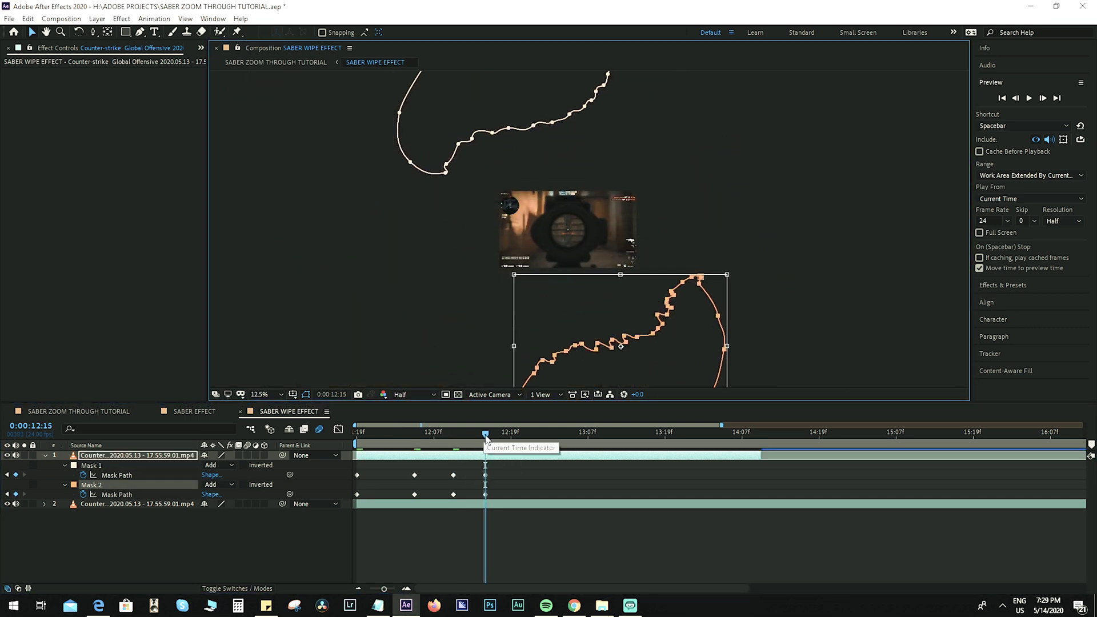
# Return to 0:00:11:19, fit the composition in view, and set Mask 1's feather to 13 pixels
pyautogui.moveTo(485, 438); pyautogui.dragTo(358, 435)
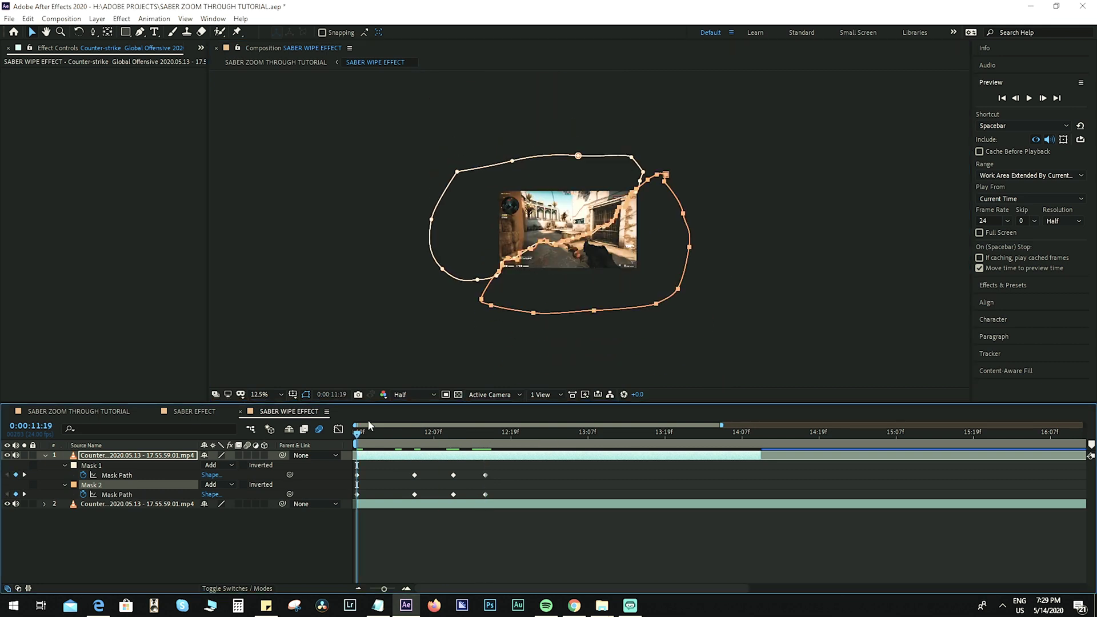
pyautogui.hotkey('shift', '/')
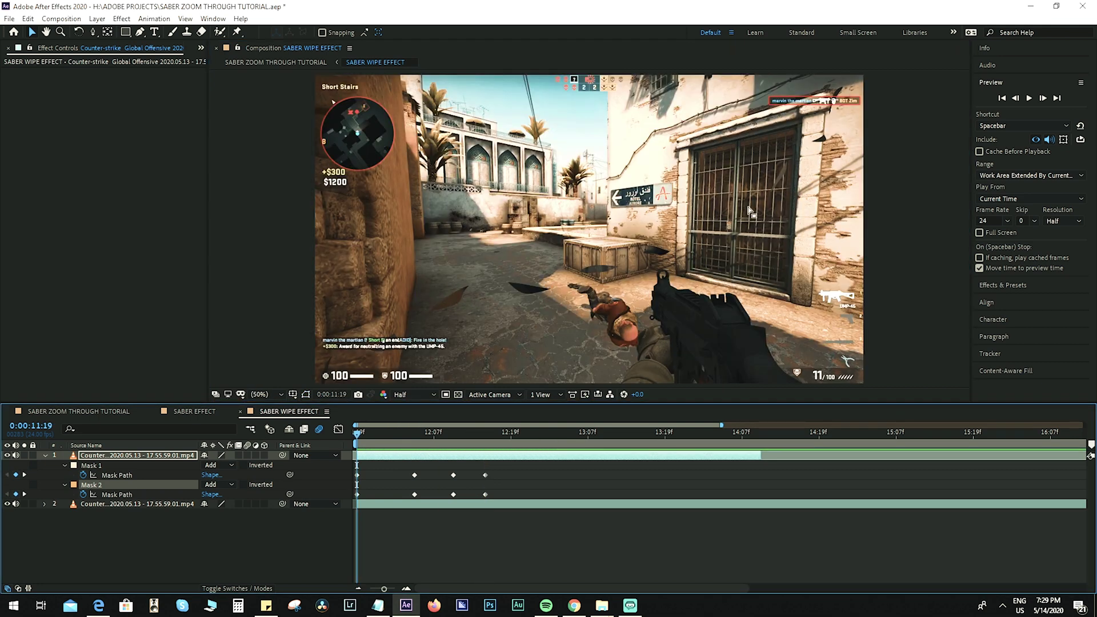
pyautogui.click(392, 458)
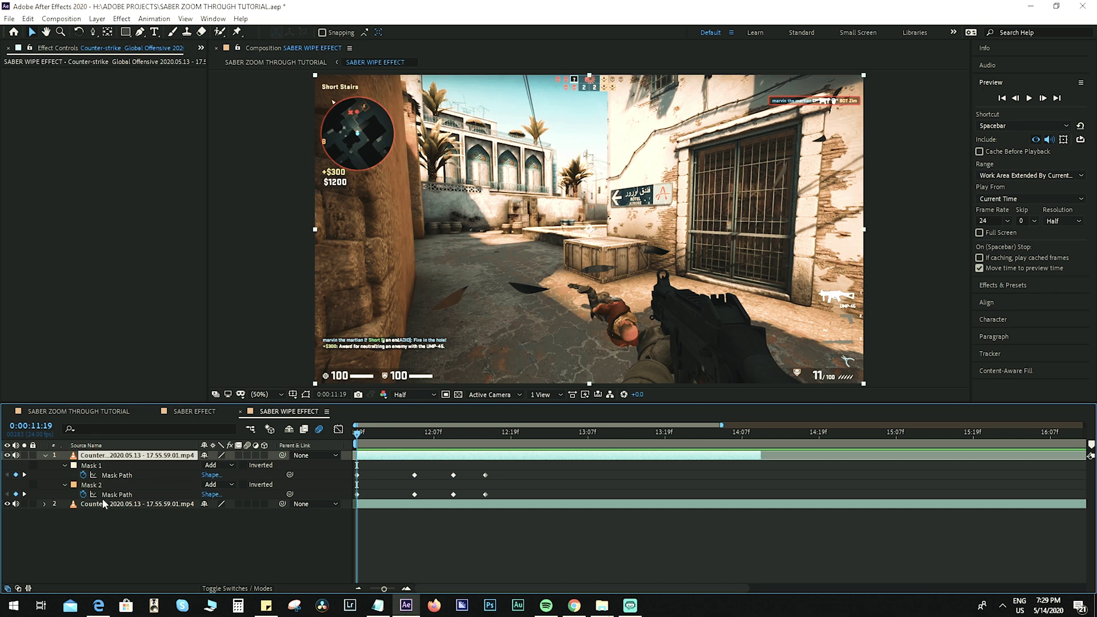
pyautogui.click(65, 466)
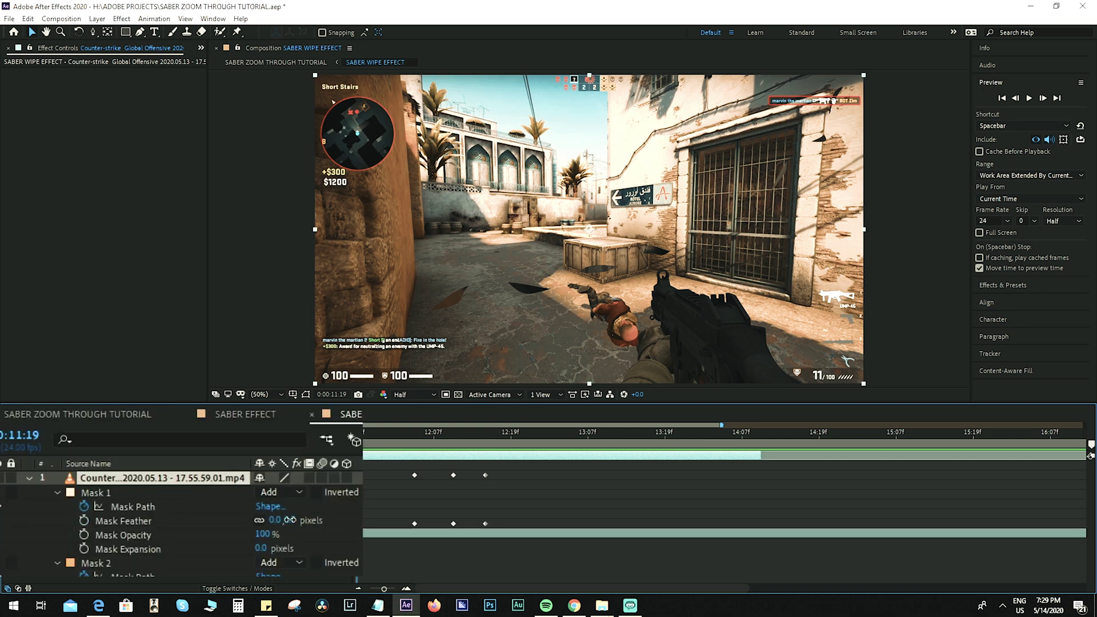
pyautogui.moveTo(290, 520); pyautogui.dragTo(305, 523)
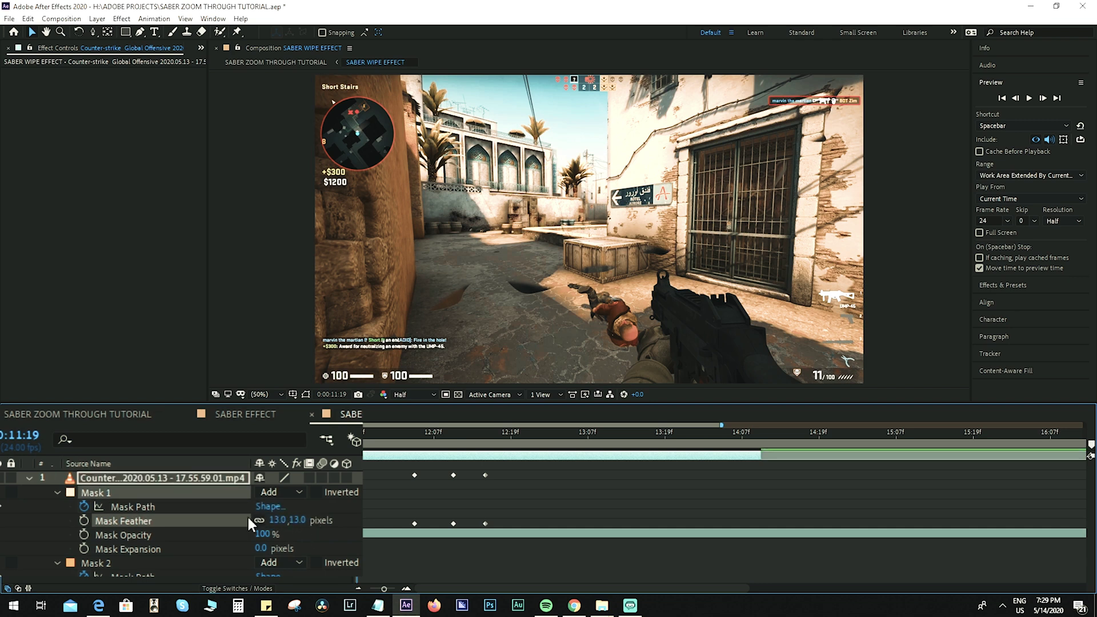
# Add a Mask Expansion keyframe to Mask 1 at 0:00:11:19 with a value of 50 pixels
pyautogui.click(84, 550)
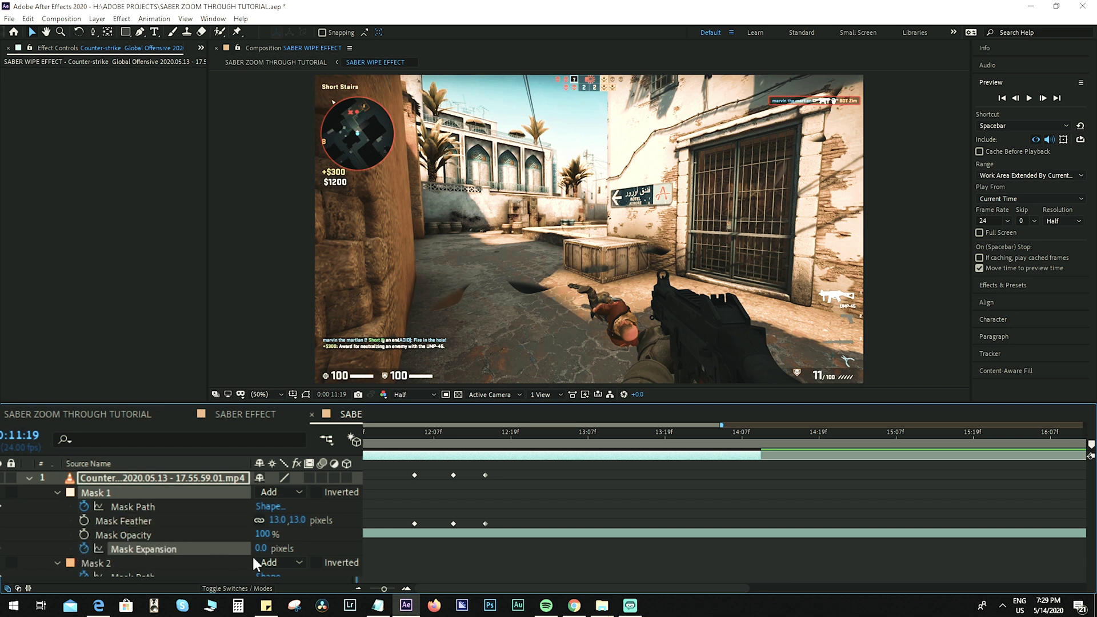
pyautogui.click(261, 549)
pyautogui.write('50')
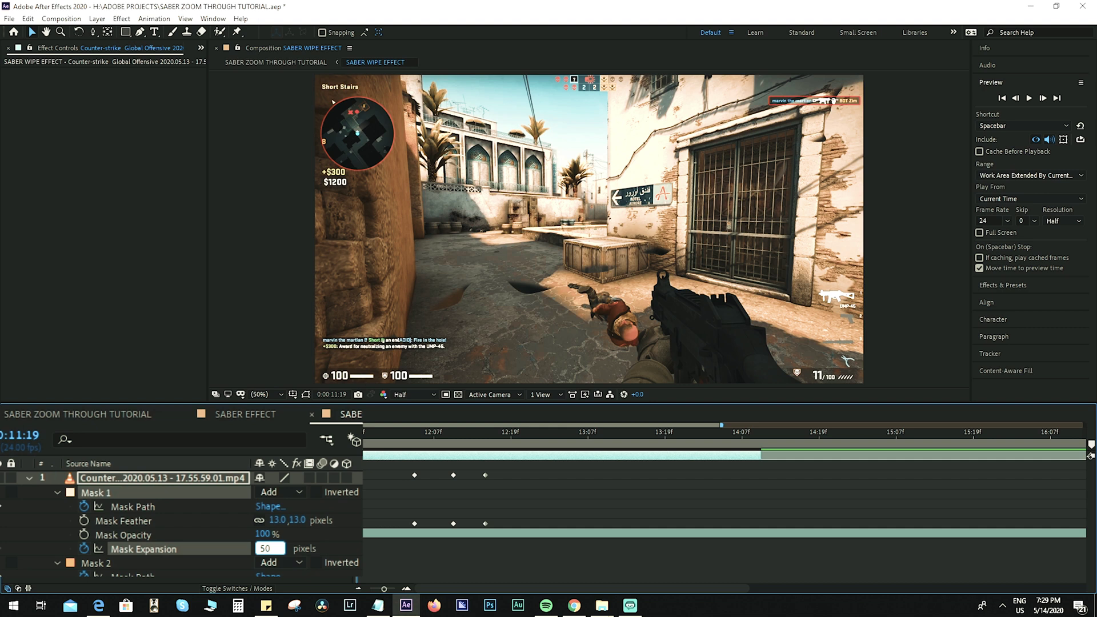
pyautogui.press('Return')
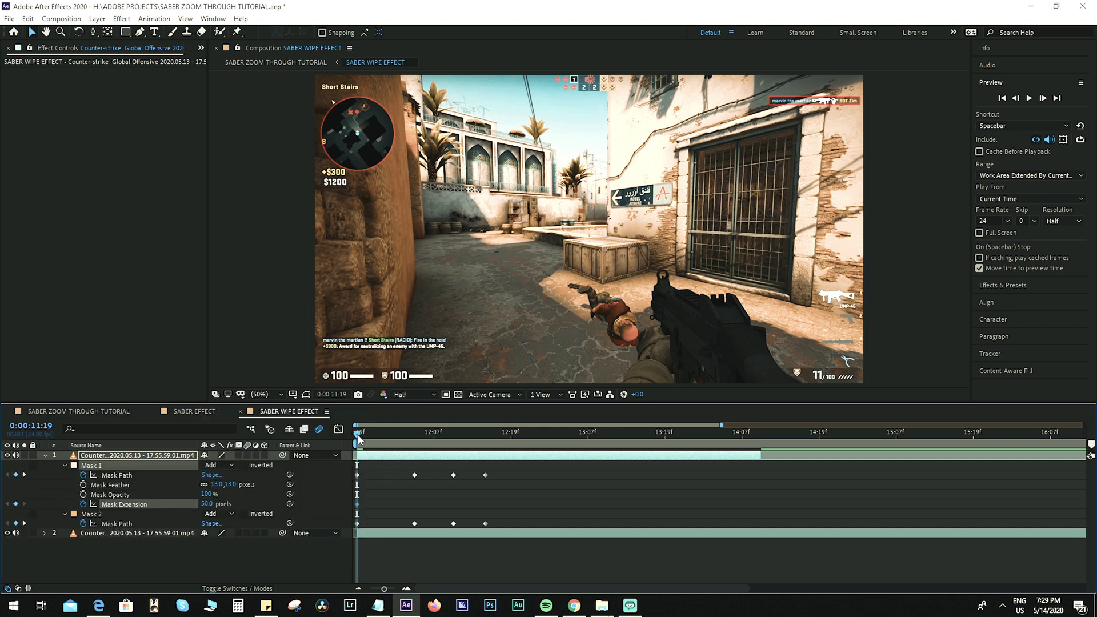
# At 0:00:12:04, set Mask 1's expansion to 0 pixels
pyautogui.moveTo(358, 434); pyautogui.dragTo(415, 439)
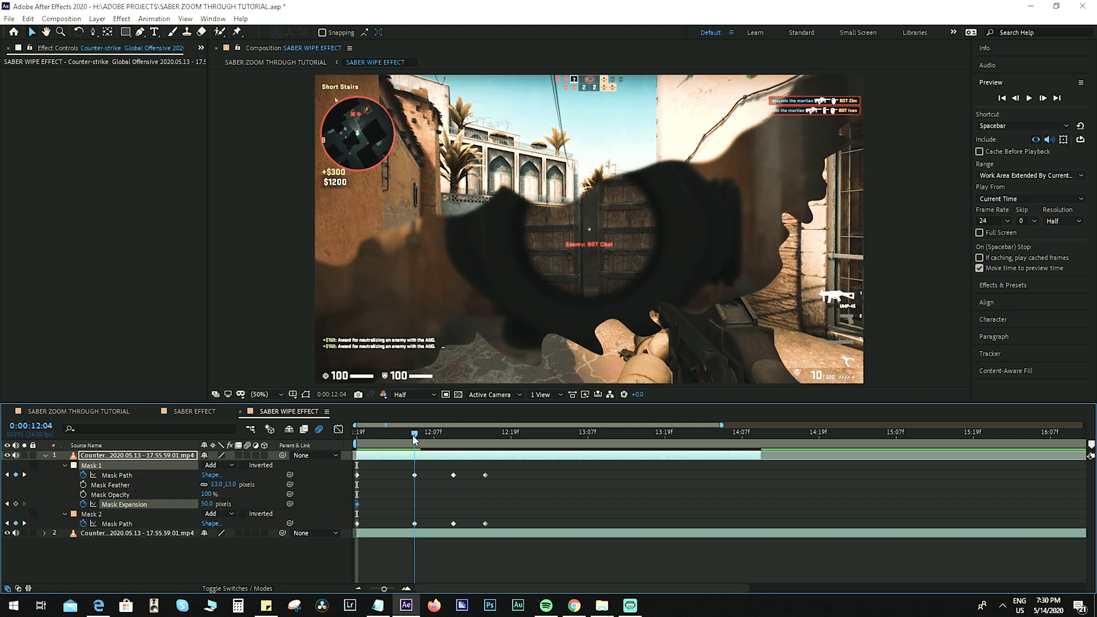
pyautogui.click(207, 503)
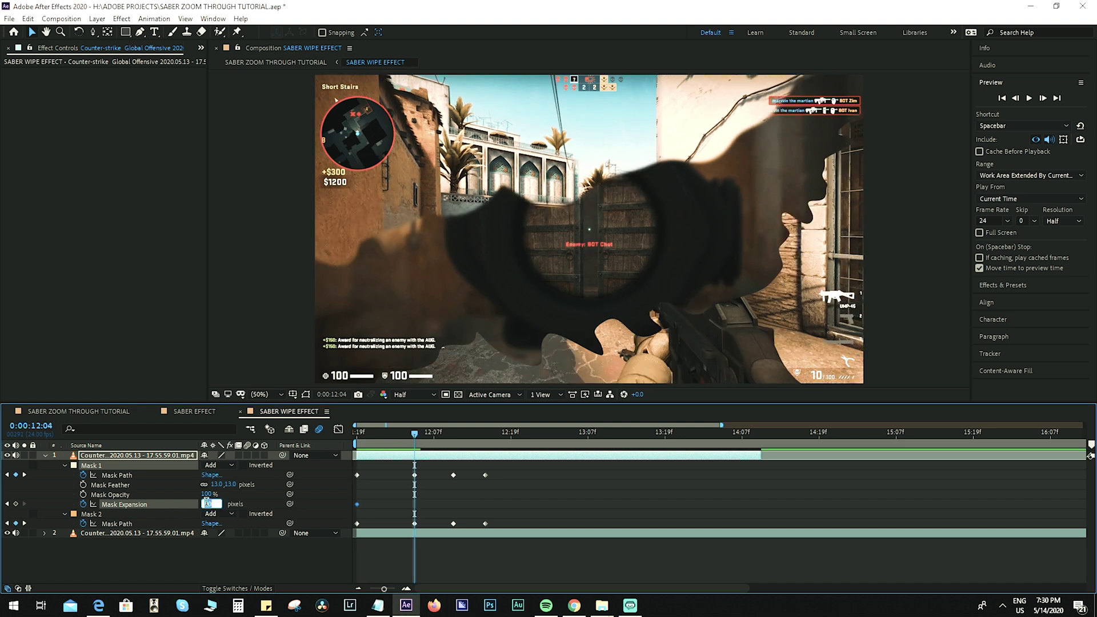
pyautogui.write('50')
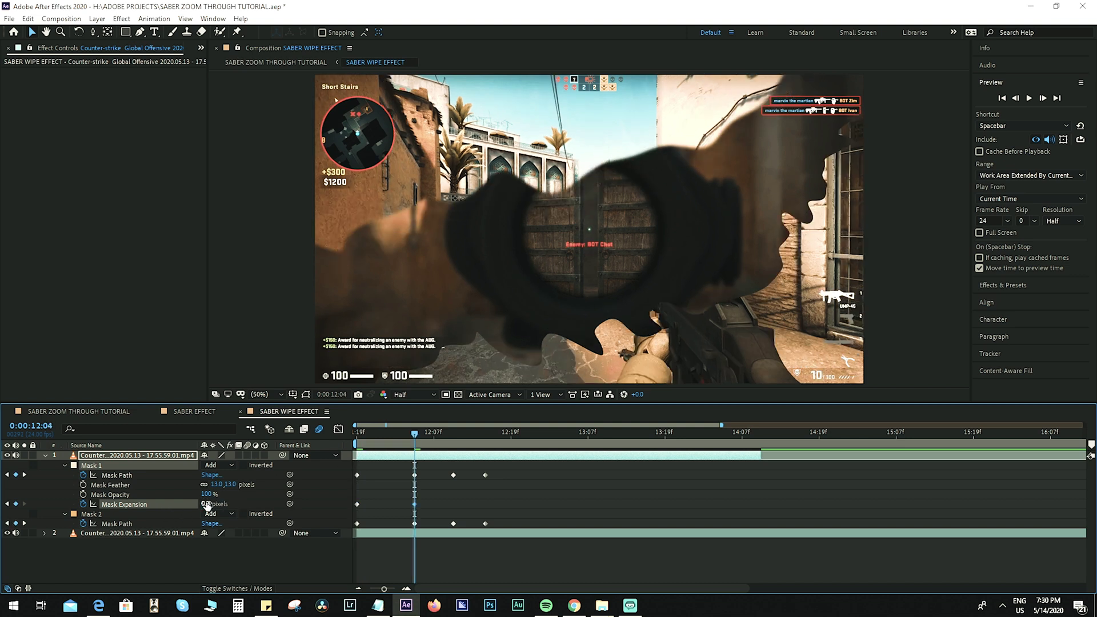
pyautogui.press('Return')
# Return to 0:00:11:19, reveal Mask 2's properties, and set its feather to 13 pixels
pyautogui.press('Home')
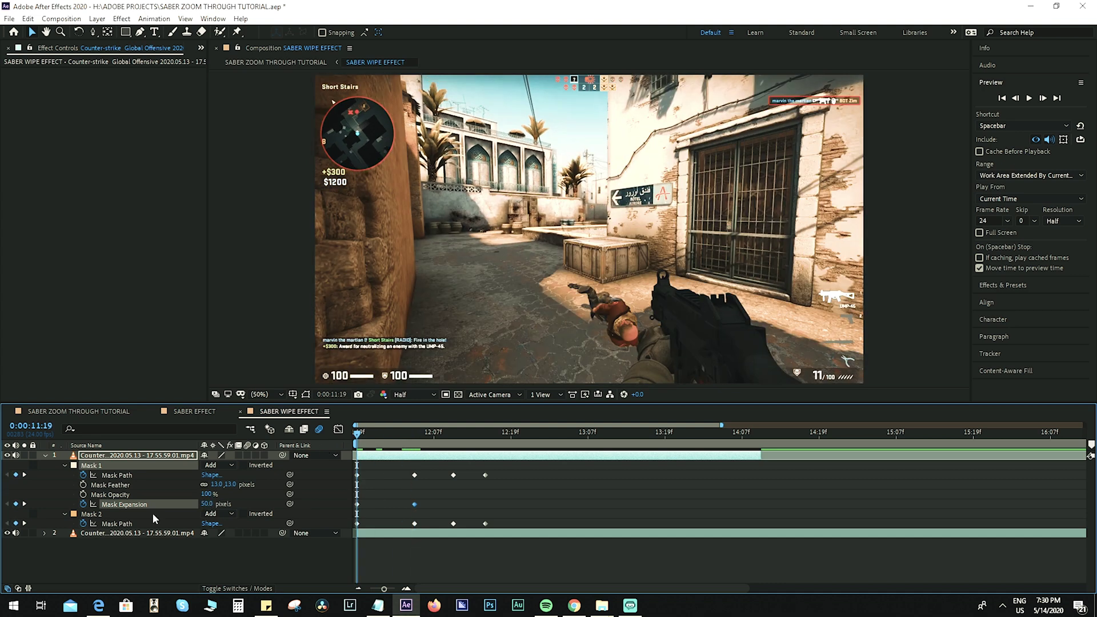
pyautogui.click(100, 516)
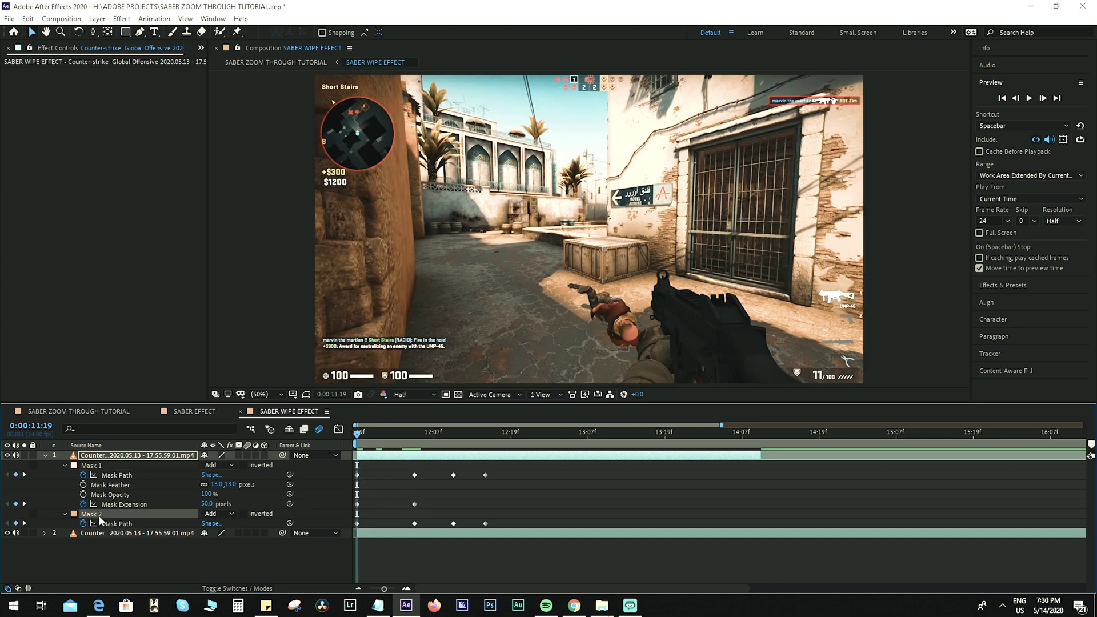
pyautogui.click(64, 514)
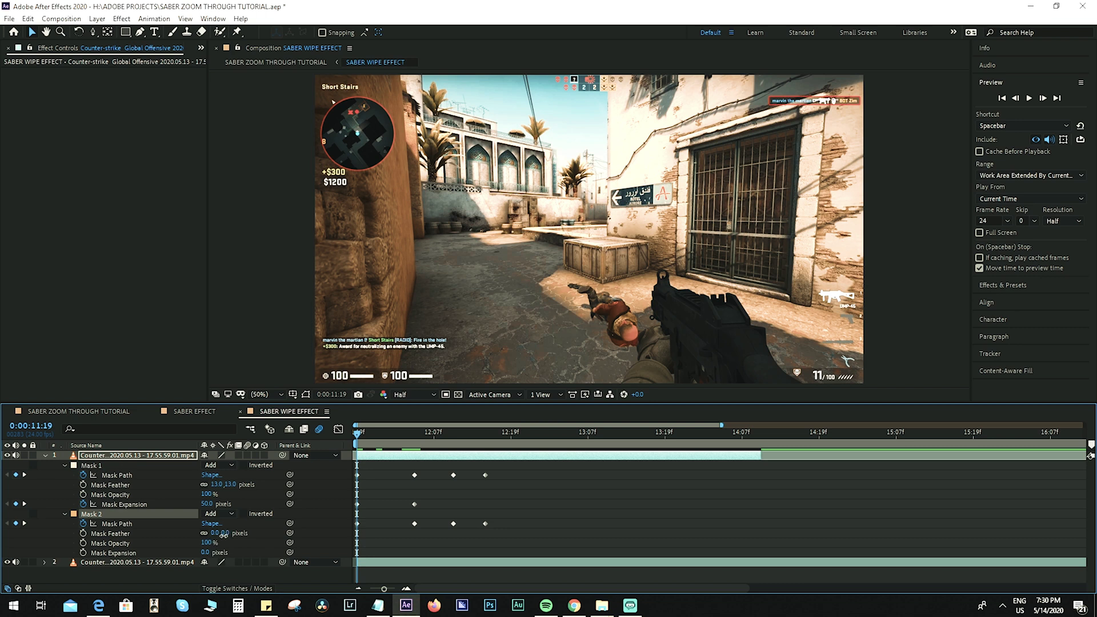
pyautogui.click(227, 532)
pyautogui.write('13')
pyautogui.press('Return')
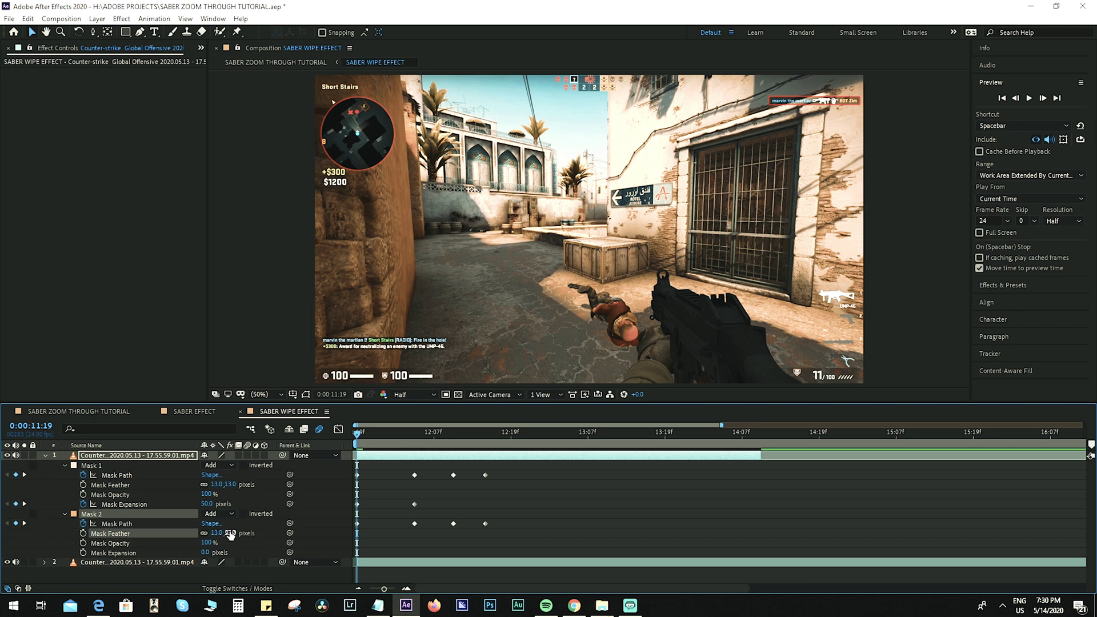
# Keyframe Mask 2's expansion from 50 pixels at 0:00:11:19 to 0 pixels at 0:00:12:04
pyautogui.click(83, 552)
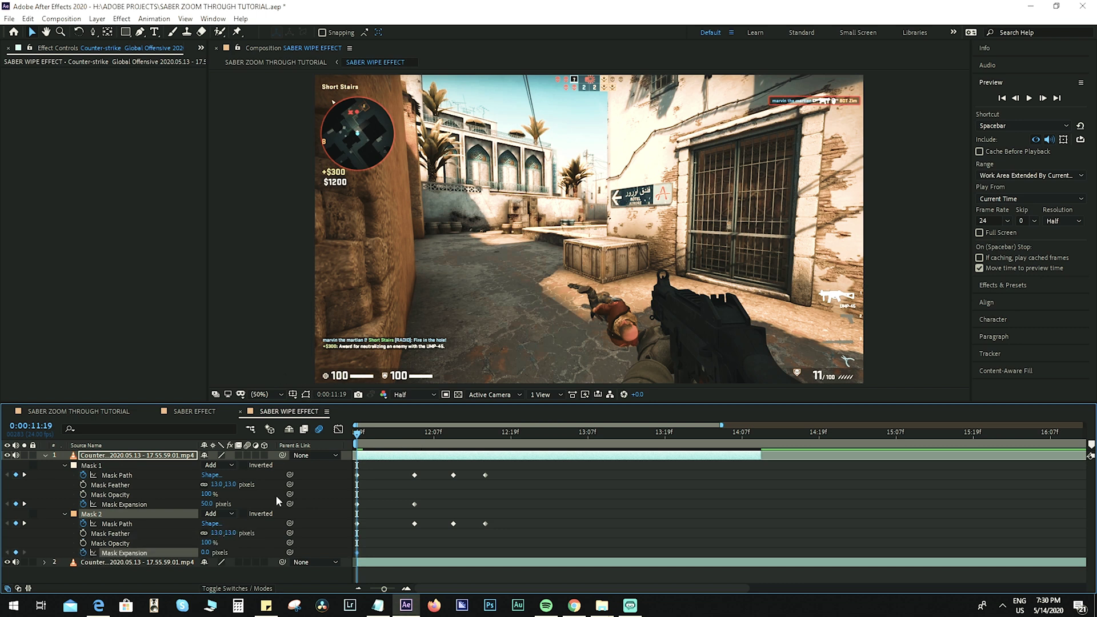
pyautogui.click(205, 551)
pyautogui.press('Return')
pyautogui.moveTo(358, 439); pyautogui.dragTo(414, 436)
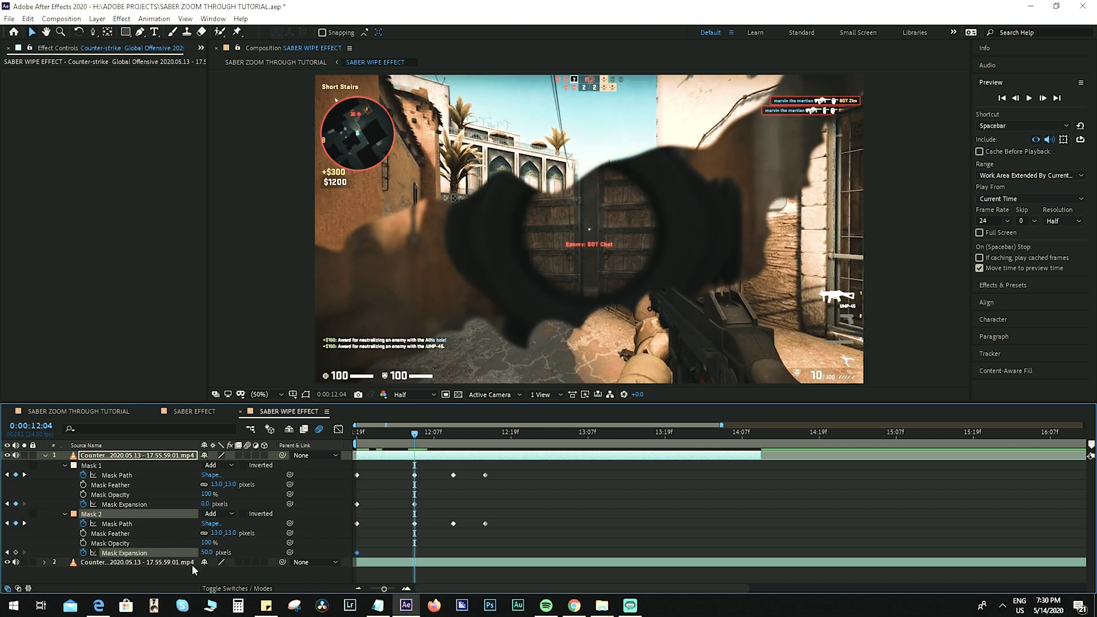
pyautogui.click(206, 552)
pyautogui.write('0')
pyautogui.press('Return')
# Preview the two-mask split of the footage from 0:00:11:19
pyautogui.press('space')
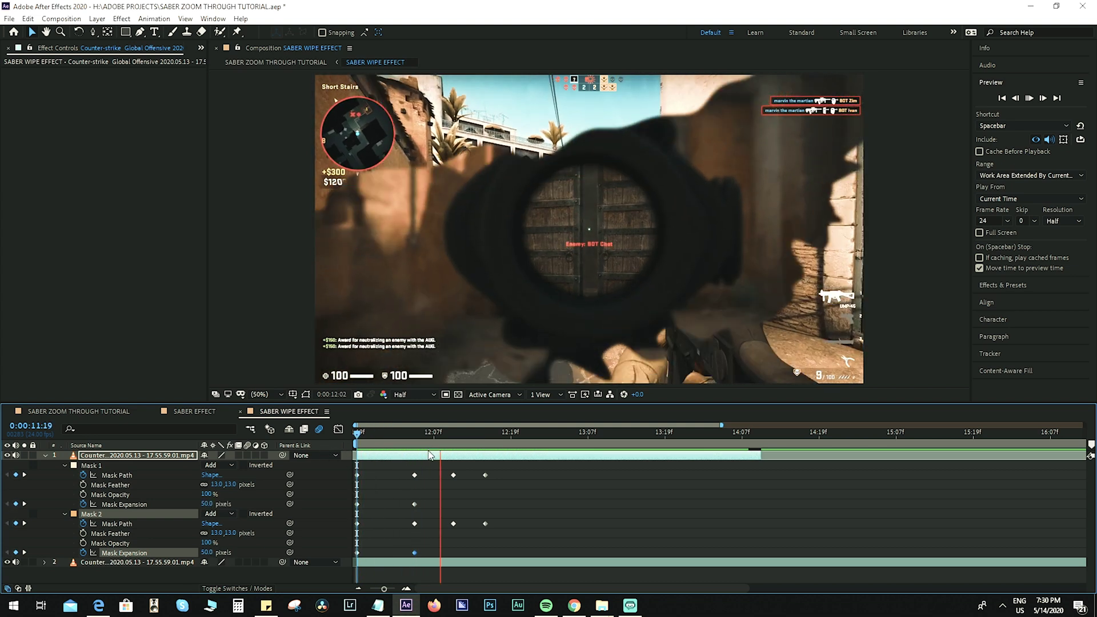
pyautogui.press('space')
pyautogui.moveTo(479, 439); pyautogui.dragTo(355, 439)
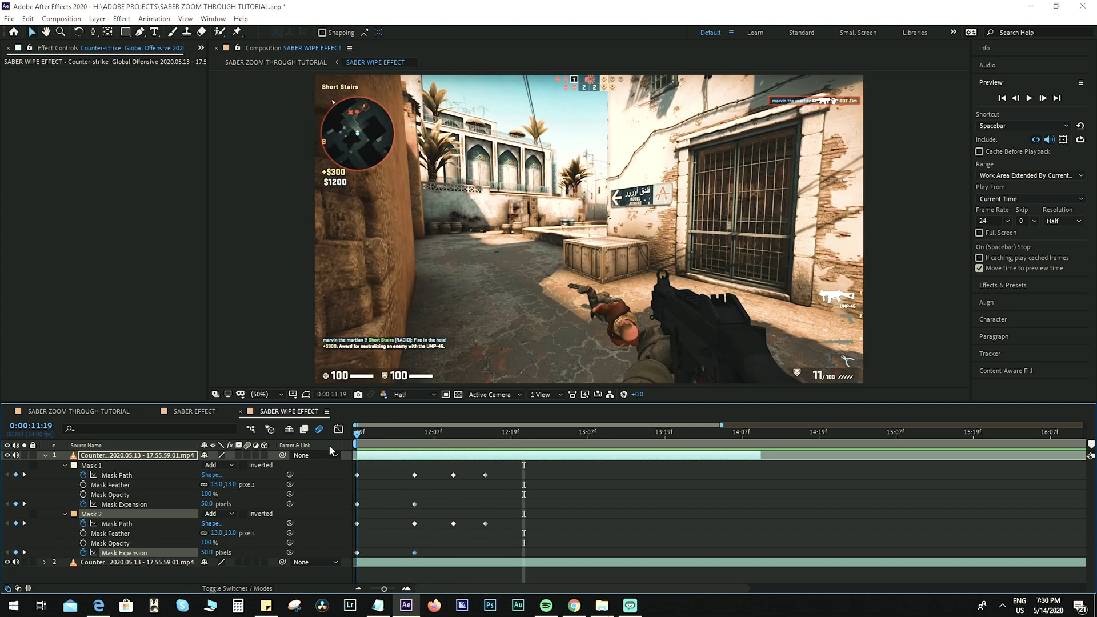
# Collapse the masked footage layer and create a comp-sized solid named SABER WIPE above it
pyautogui.click(45, 456)
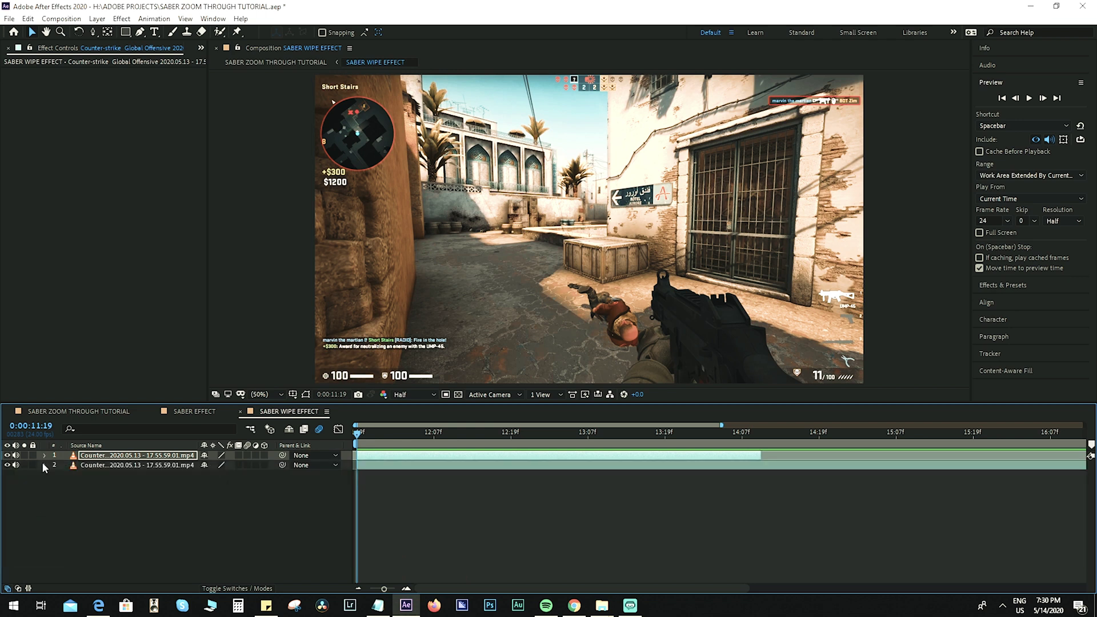
pyautogui.click(98, 18)
pyautogui.click(297, 43)
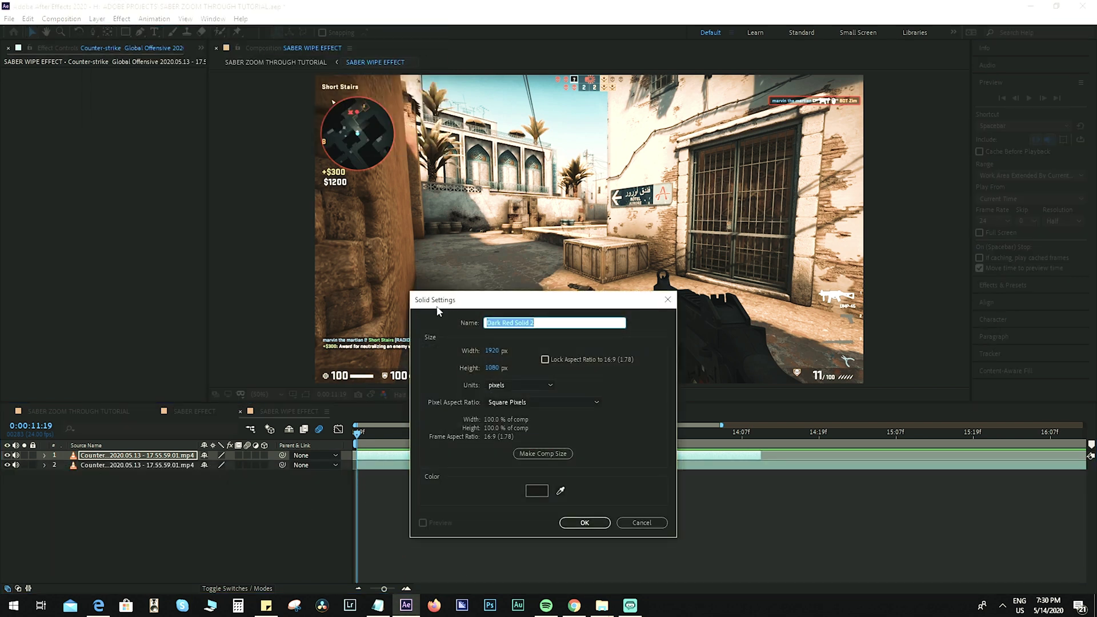
pyautogui.write('SABER WIPE')
pyautogui.click(585, 527)
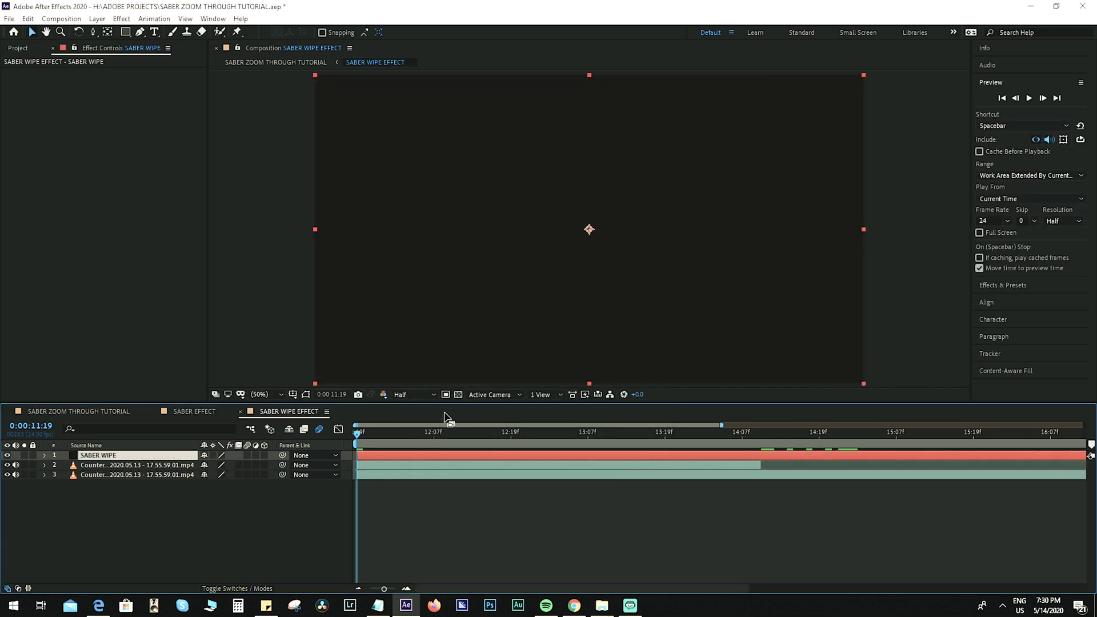
# Trim the SABER WIPE solid's out point to 0:00:14:10, where the masked footage layer ends
pyautogui.moveTo(360, 430); pyautogui.dragTo(760, 442)
pyautogui.hotkey('alt', ']')
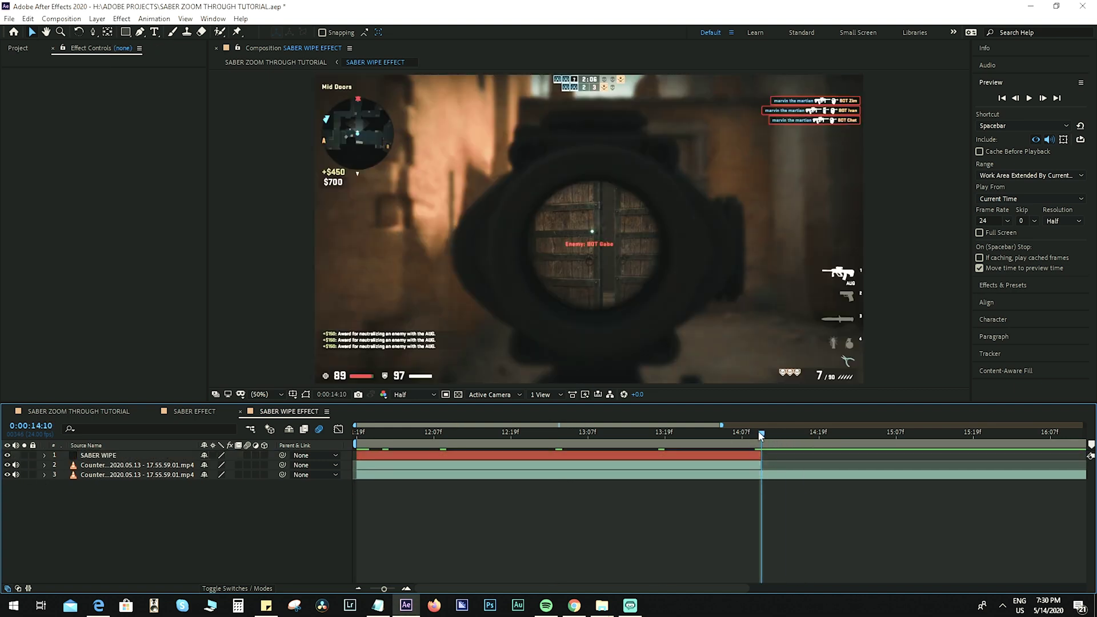
pyautogui.press('Home')
# Apply the Video Copilot Saber effect to the SABER WIPE solid
pyautogui.click(374, 455)
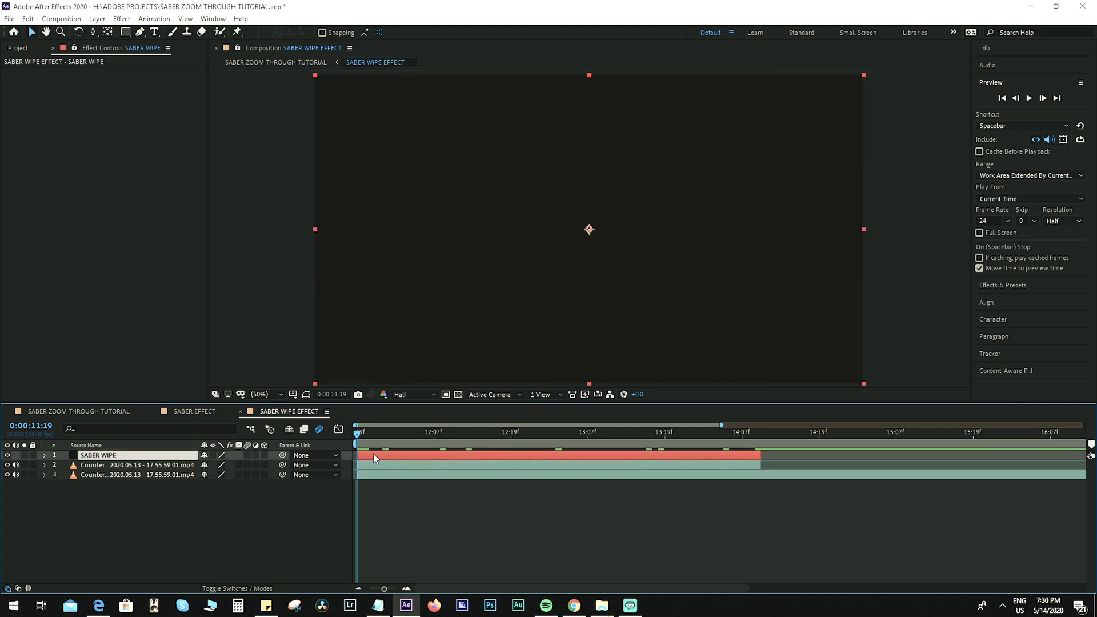
pyautogui.click(97, 19)
pyautogui.moveTo(122, 19)
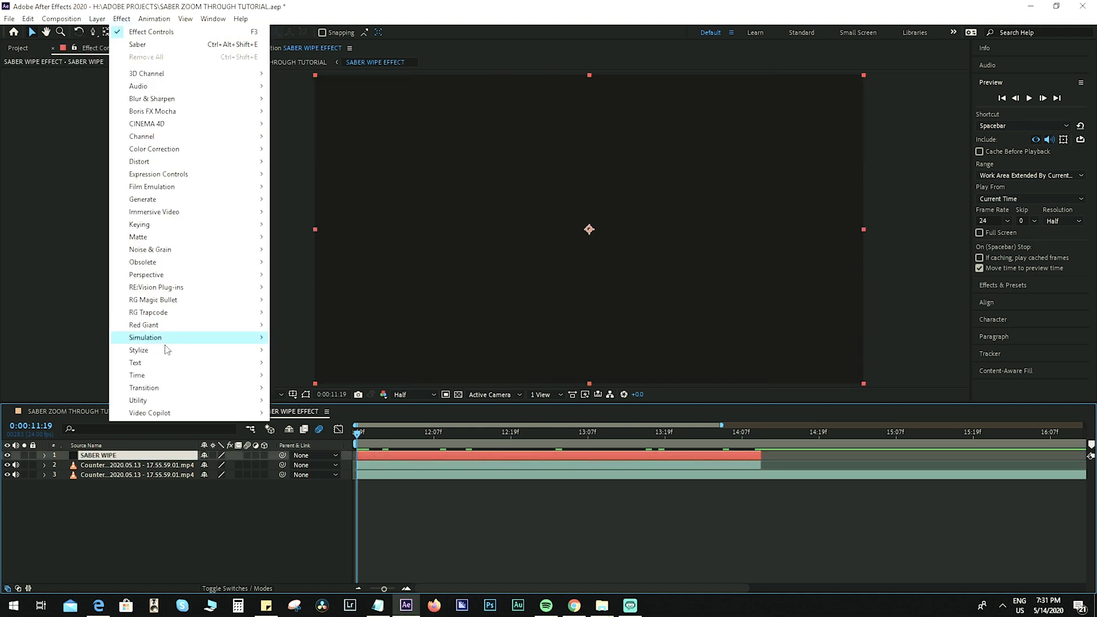
pyautogui.moveTo(163, 415)
pyautogui.click(297, 429)
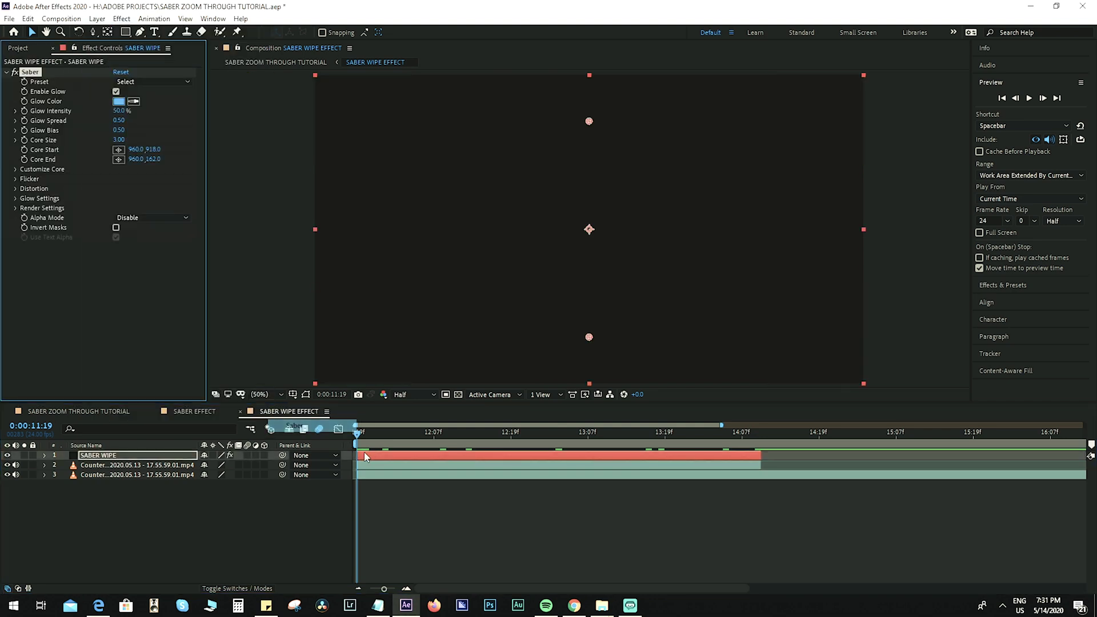
# Set Saber's Alpha Mode to Mask Glow and its Composite Settings to Transparent
pyautogui.click(152, 219)
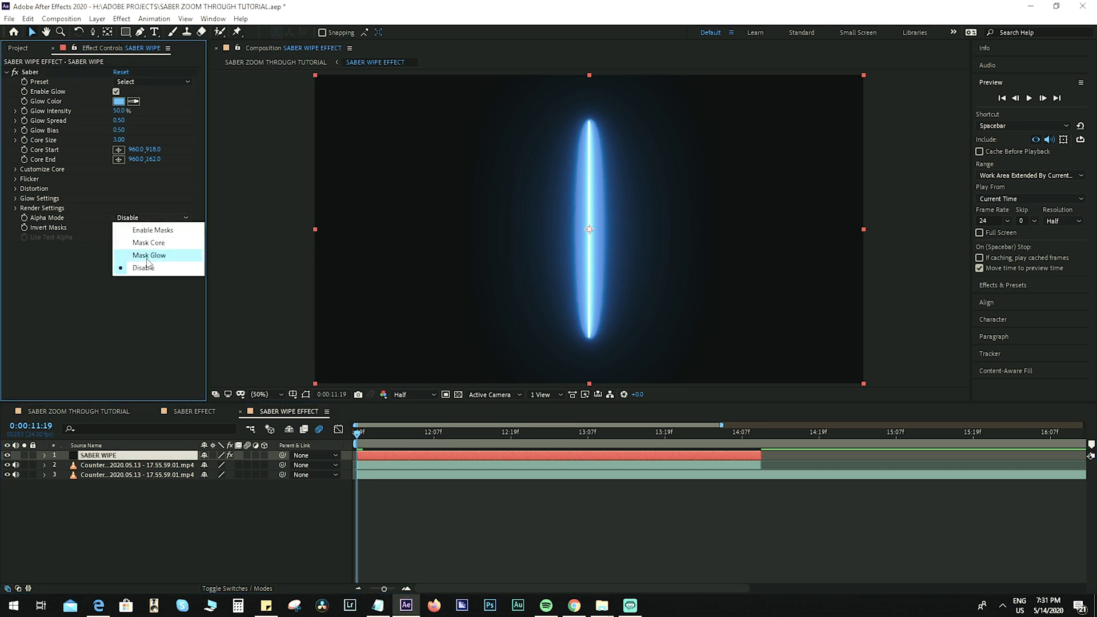
pyautogui.click(150, 256)
pyautogui.click(15, 208)
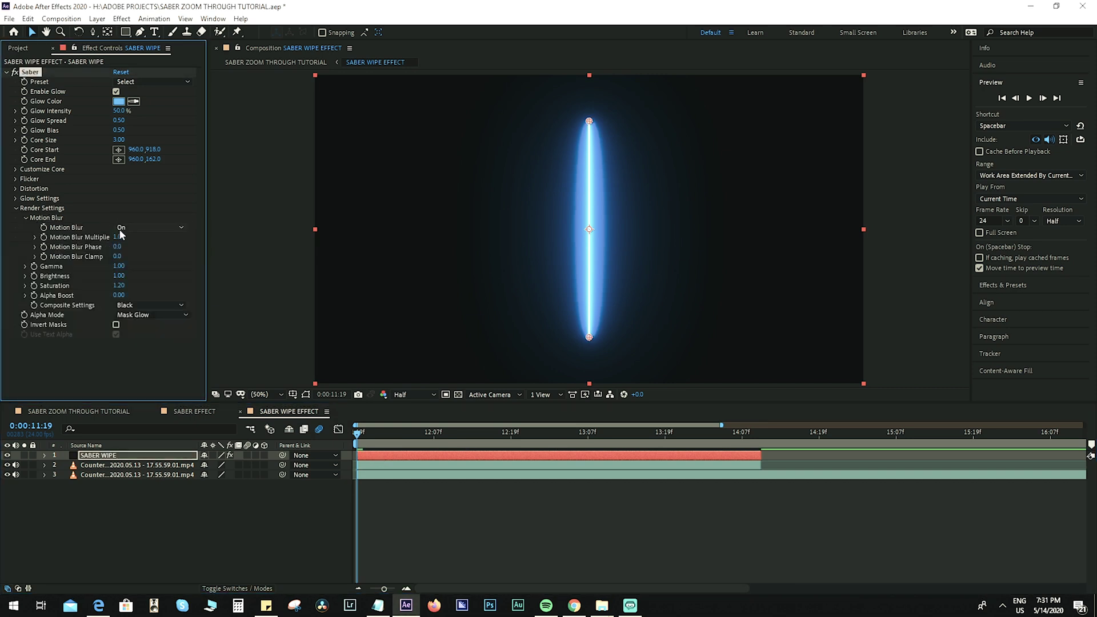
pyautogui.click(131, 306)
pyautogui.click(151, 318)
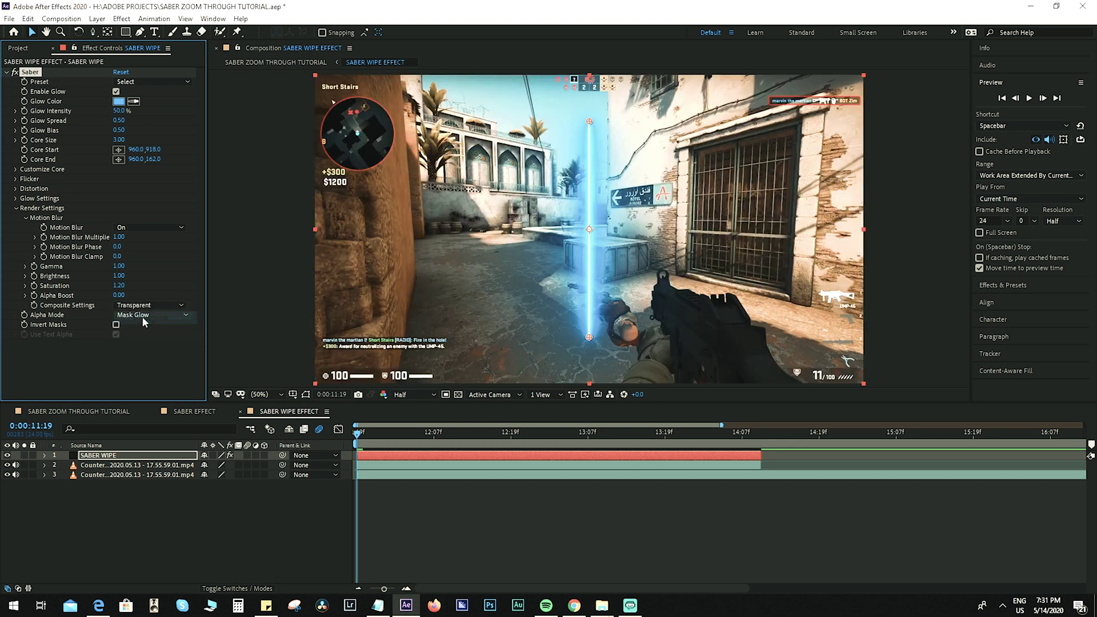
# Set Saber's Core Type to Layer Masks and choose the GhostBuster preset
pyautogui.click(16, 169)
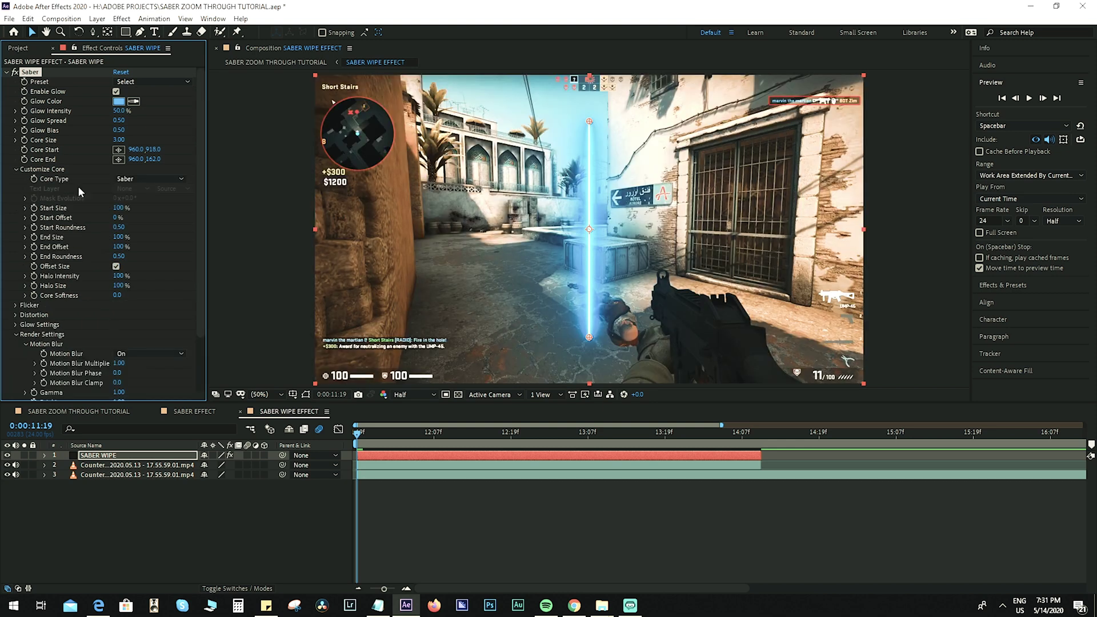
pyautogui.click(155, 180)
pyautogui.click(157, 208)
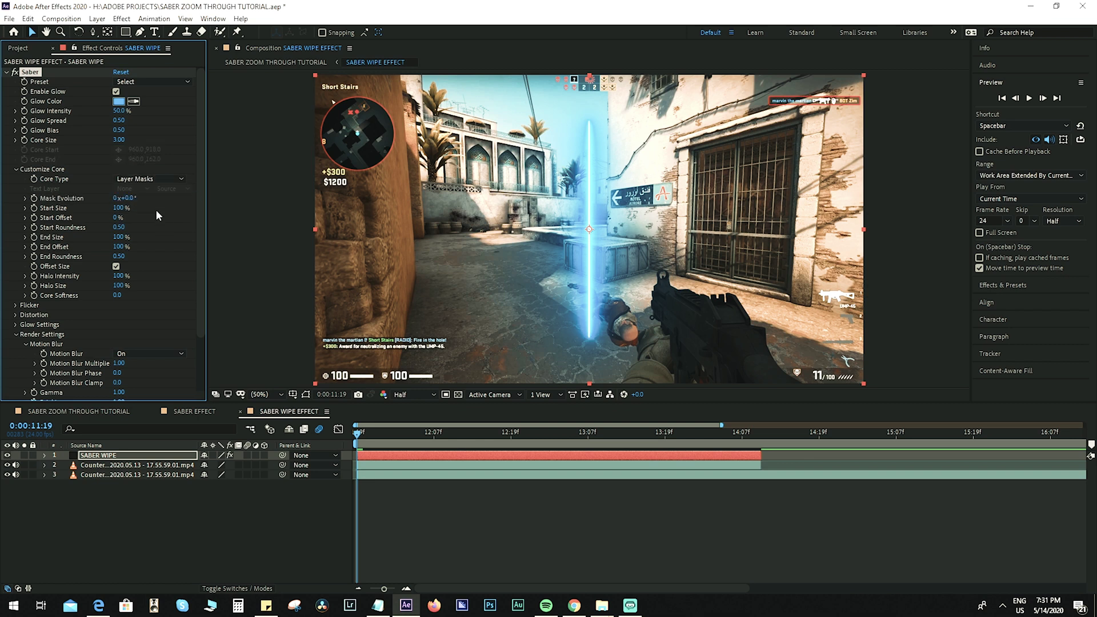
pyautogui.click(169, 81)
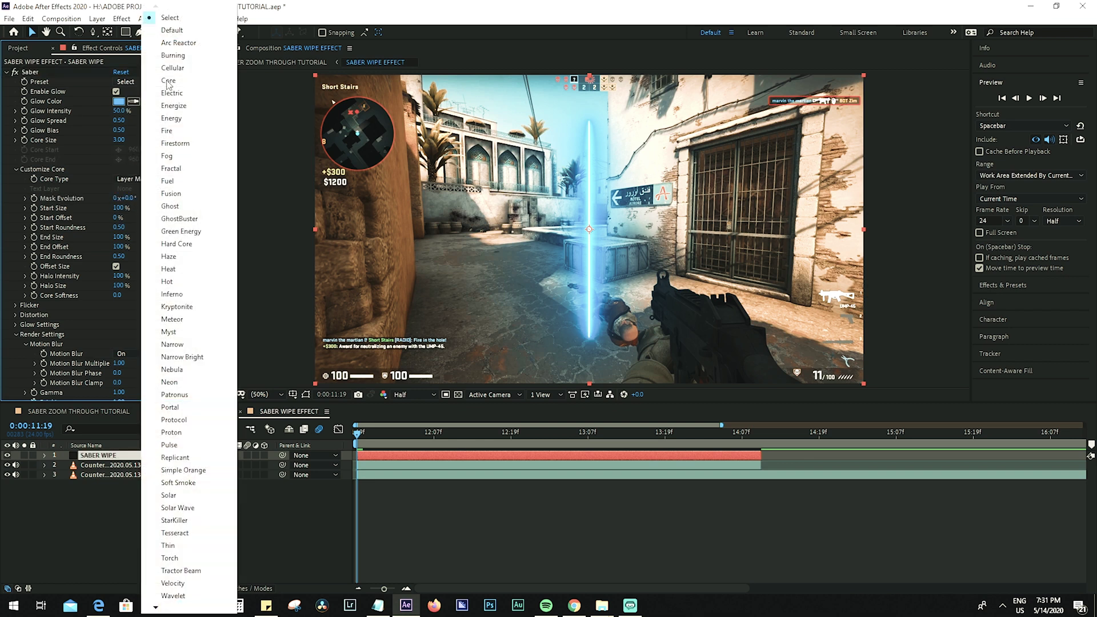
pyautogui.click(184, 220)
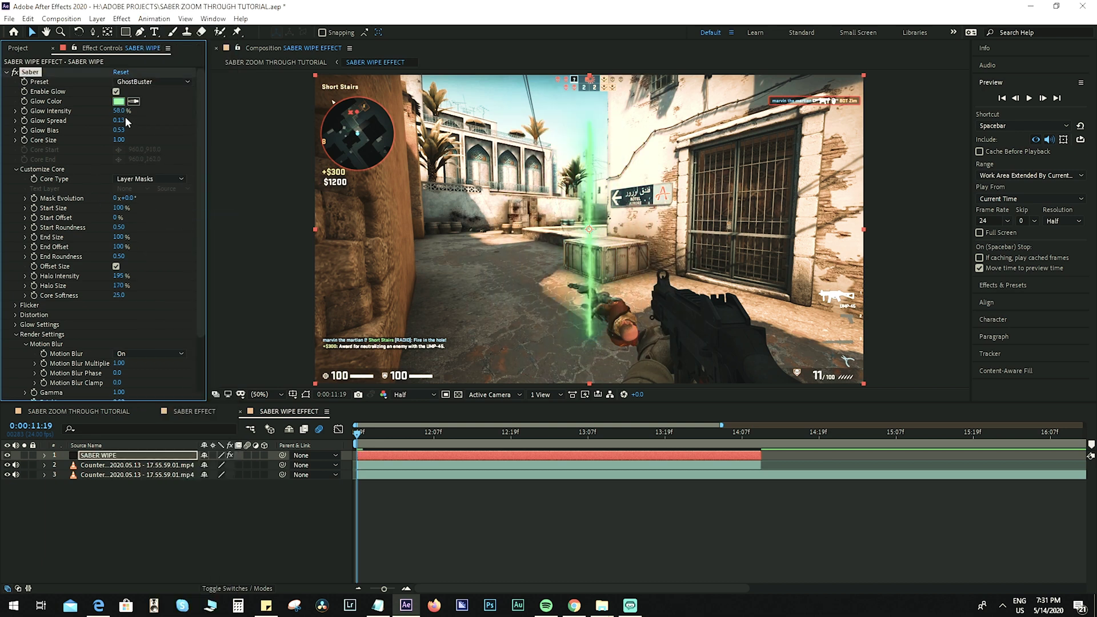
# Copy Mask 1 and Mask 2 from the masked footage layer onto the SABER WIPE solid
pyautogui.click(367, 465)
pyautogui.press('m')
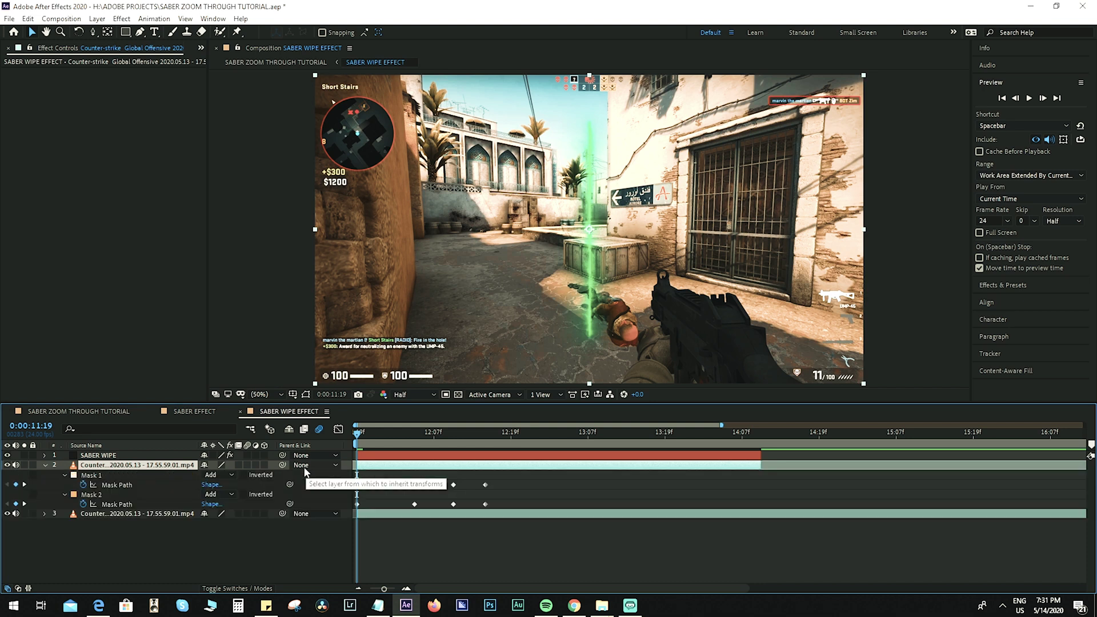
pyautogui.click(110, 477)
pyautogui.keyDown('shift'); pyautogui.click(98, 494); pyautogui.keyUp('shift')
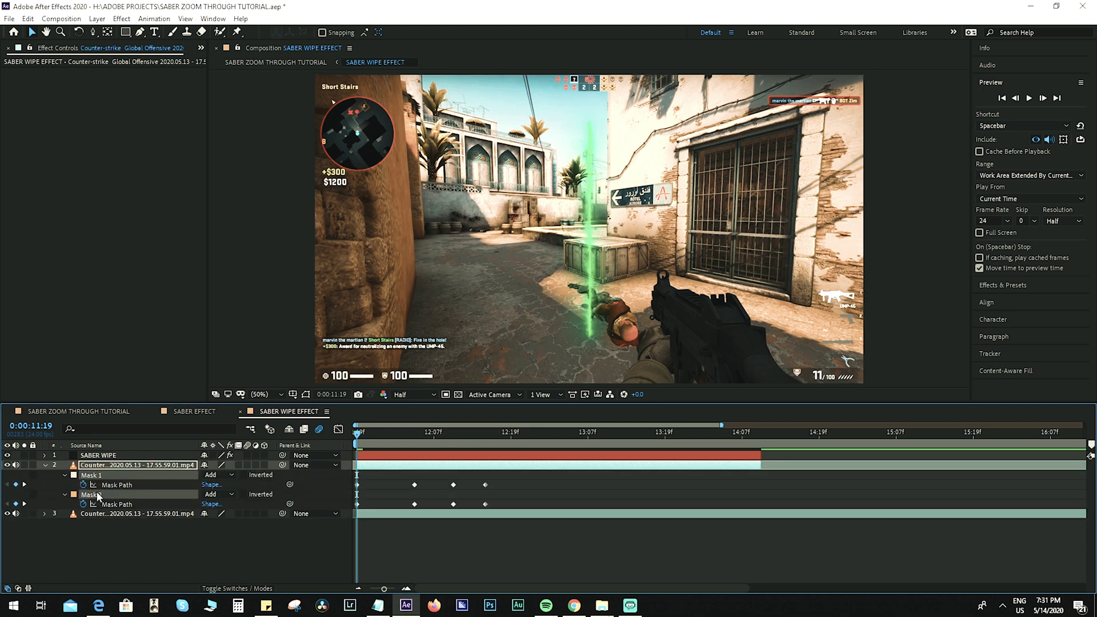
pyautogui.click(364, 456)
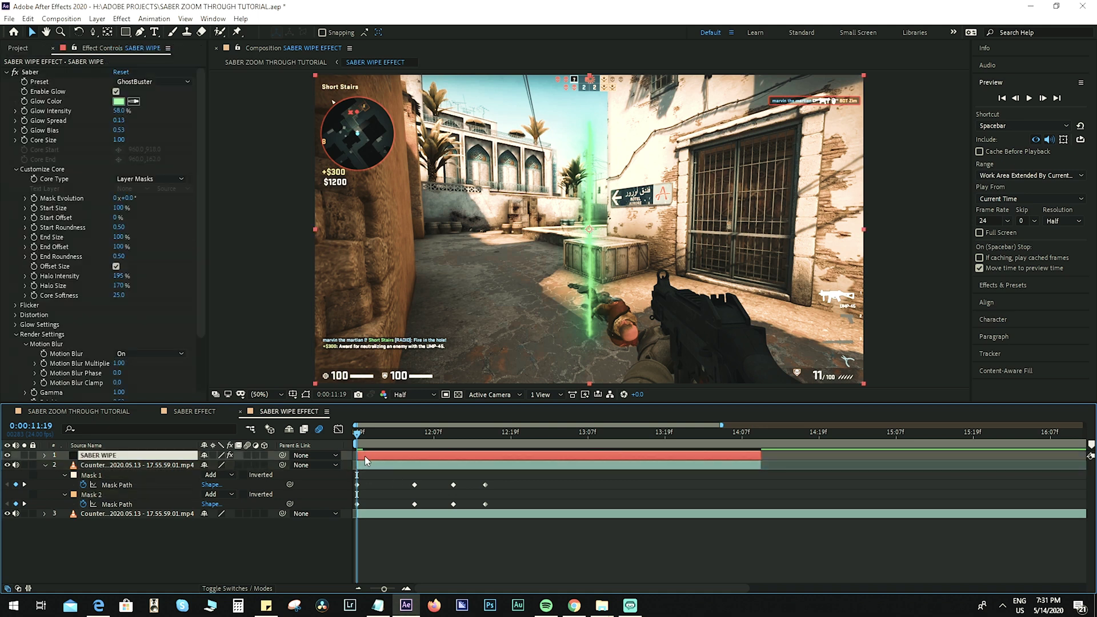
pyautogui.press('Return')
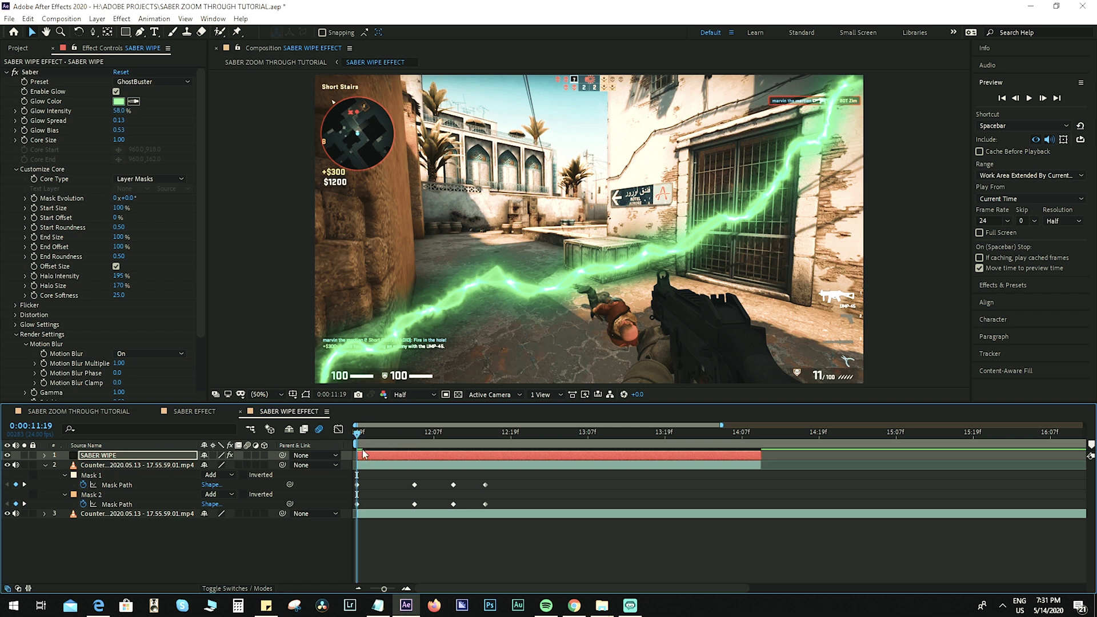
# Preview the Saber wipe from 0:00:11:19 to check that the glow follows the opening mask edges
pyautogui.moveTo(359, 438)
pyautogui.mouseDown()
pyautogui.moveTo(417, 435)
pyautogui.moveTo(349, 440)
pyautogui.mouseUp()
pyautogui.press('space')
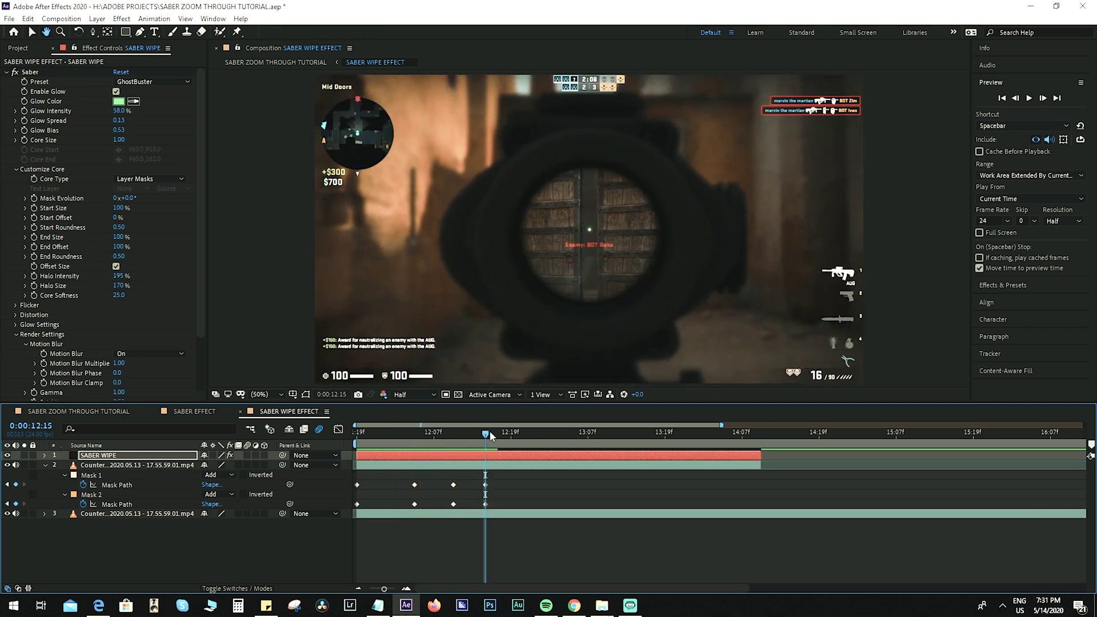
pyautogui.press('space')
pyautogui.press('space')
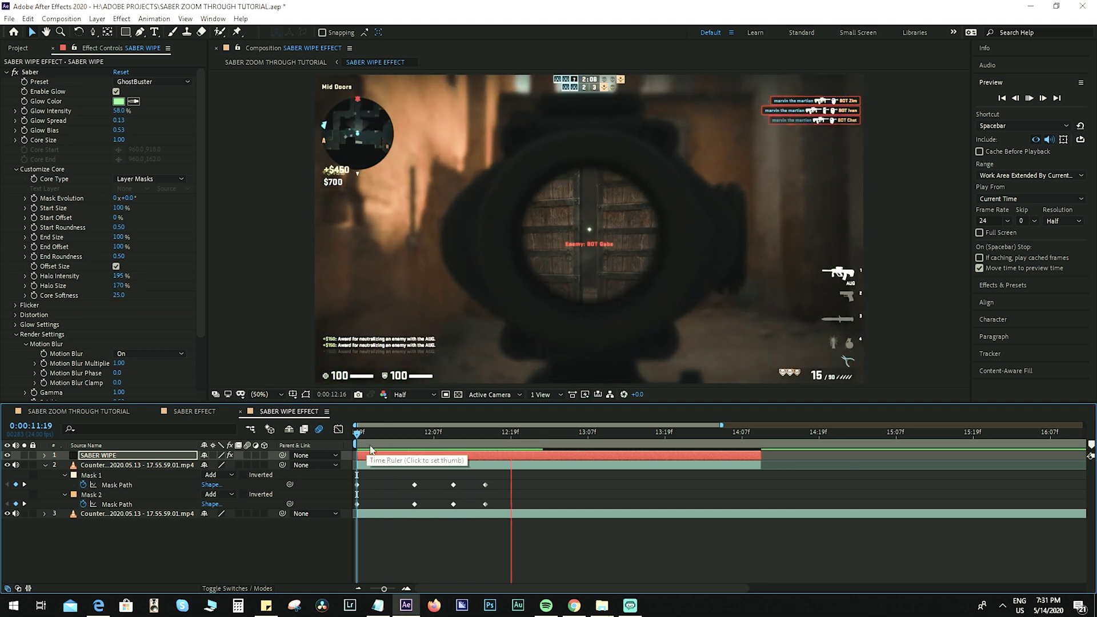
pyautogui.press('space')
pyautogui.press('space')
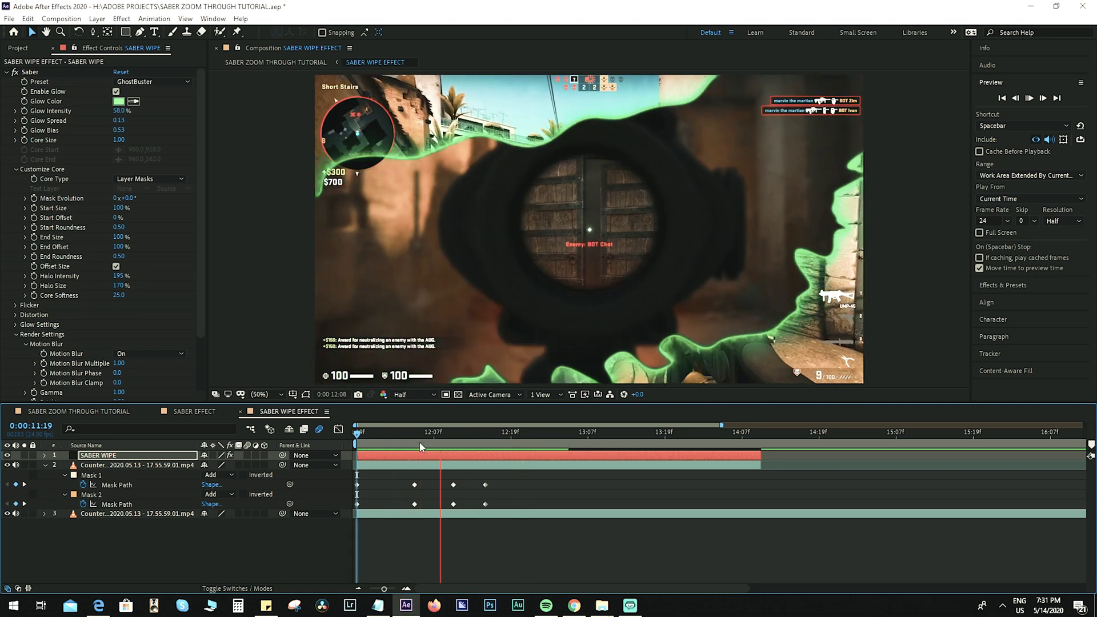
pyautogui.click(531, 443)
pyautogui.press('space')
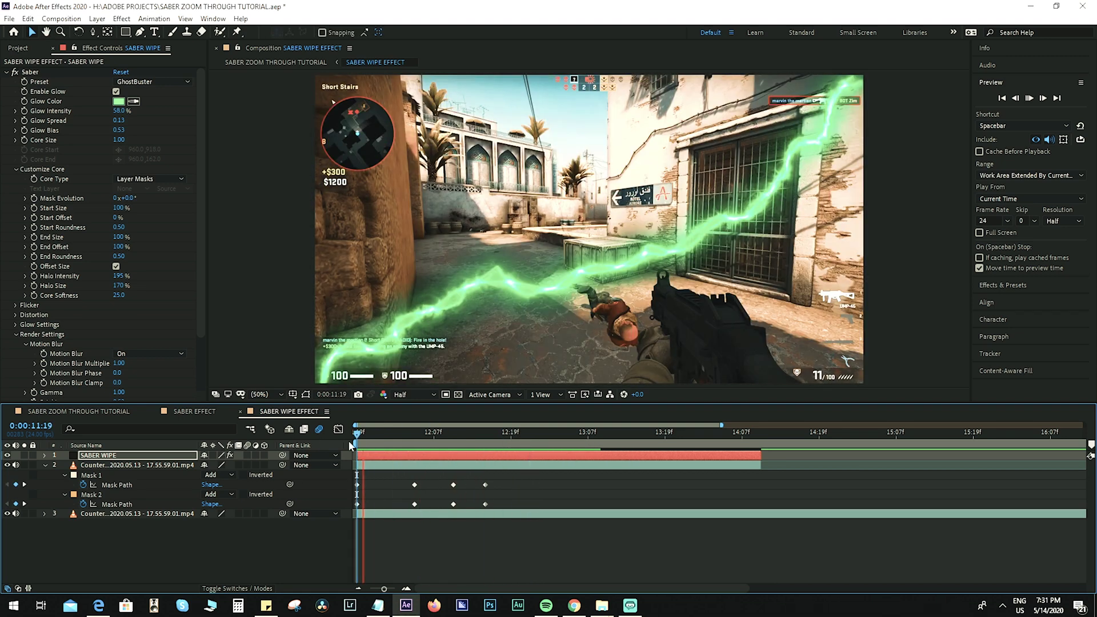
pyautogui.press('space')
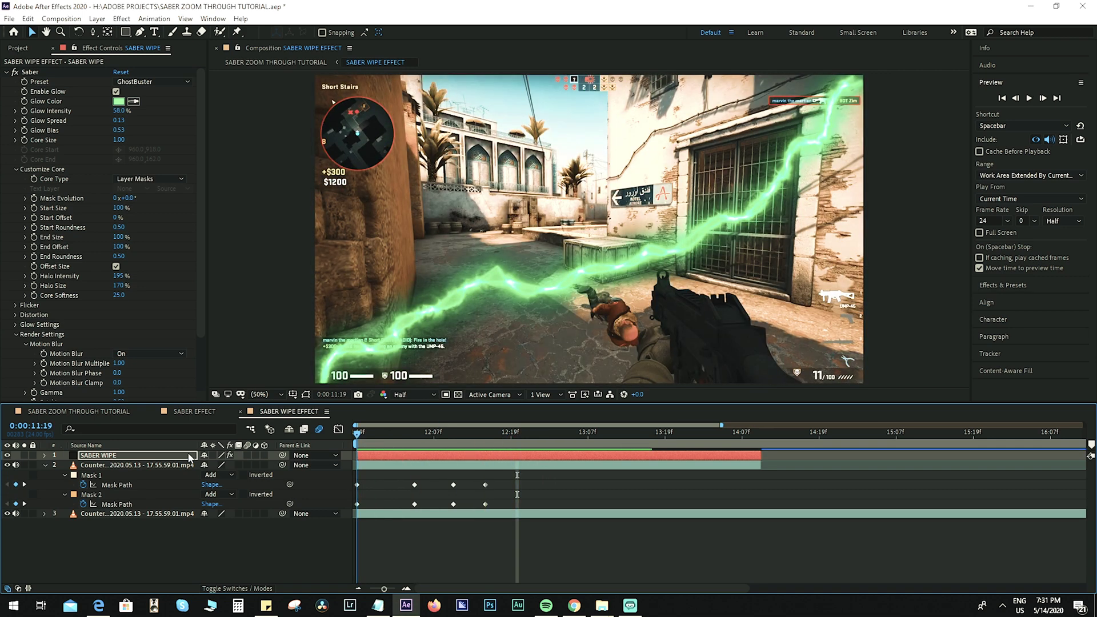